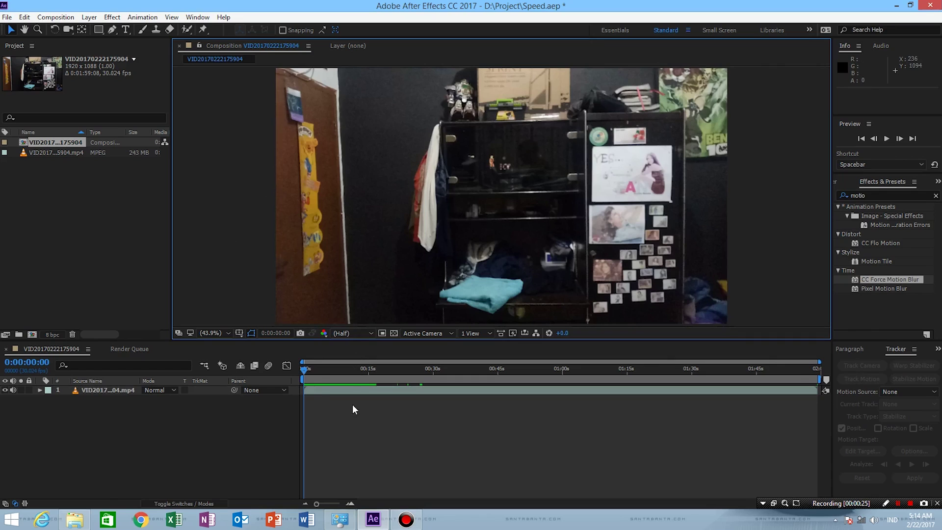
Play the composition from its start and stop the preview at about 0:00:16:29
{"action": "mouse_move", "coordinate": [307, 372]}
{"action": "left_mouse_down"}
{"action": "mouse_move", "coordinate": [369, 372]}
{"action": "mouse_move", "coordinate": [293, 376]}
{"action": "left_mouse_up"}
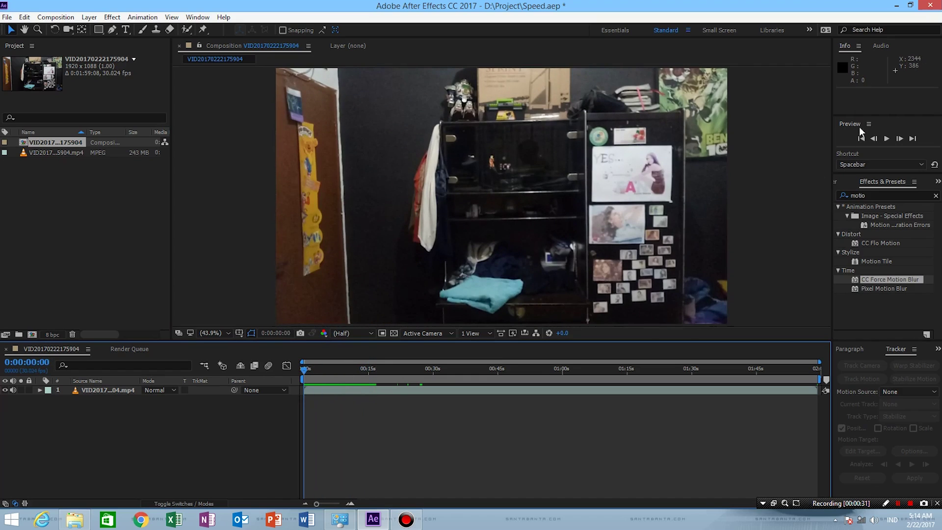
{"action": "left_click", "coordinate": [885, 138]}
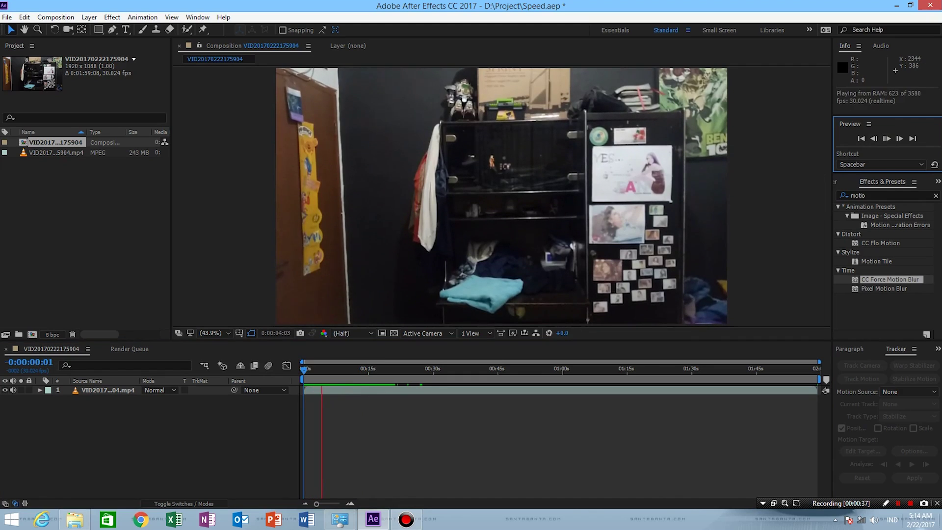
{"action": "left_click", "coordinate": [874, 519]}
{"action": "left_click_drag", "start_coordinate": [878, 415], "coordinate": [878, 422]}
{"action": "left_click", "coordinate": [219, 460]}
{"action": "key", "text": "space"}
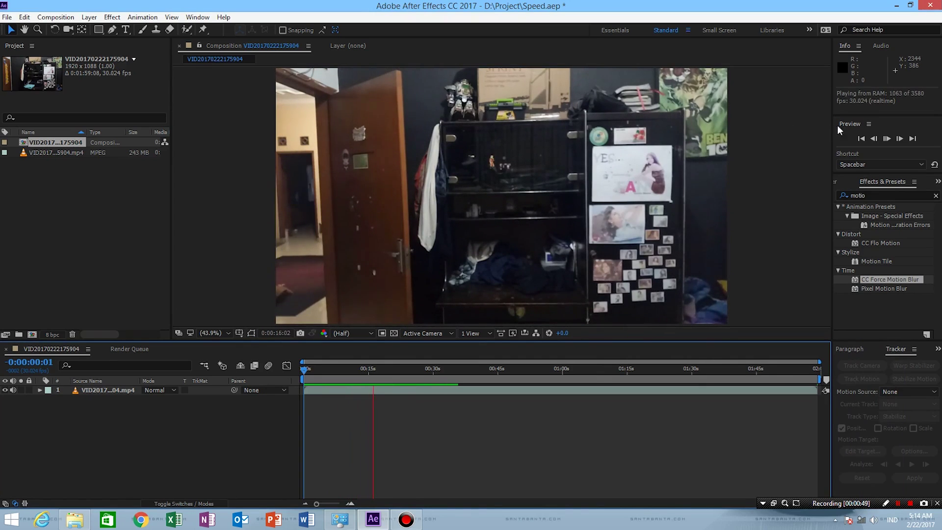
{"action": "left_click", "coordinate": [887, 138]}
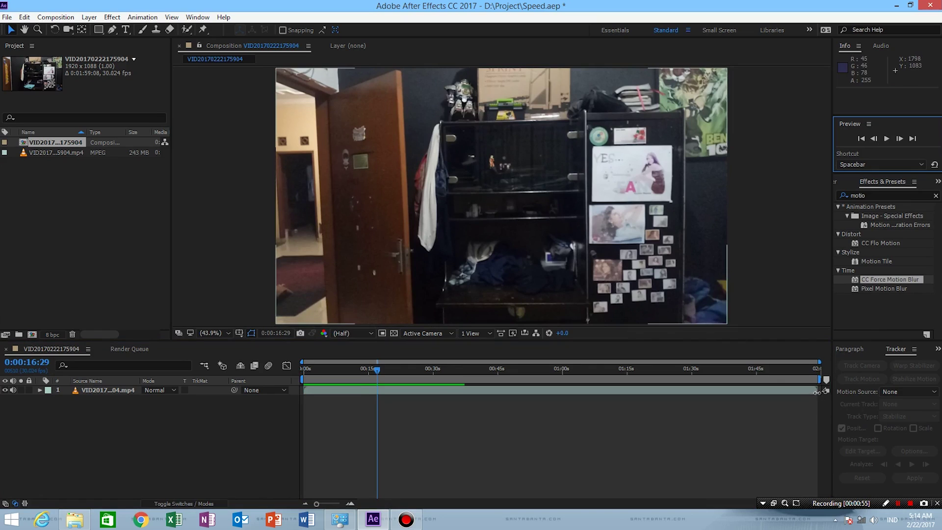
Trim the end of the video layer to 0:00:16:29 and scrub back through the remaining clip
{"action": "left_click_drag", "start_coordinate": [816, 395], "coordinate": [377, 406]}
{"action": "left_click", "coordinate": [377, 406]}
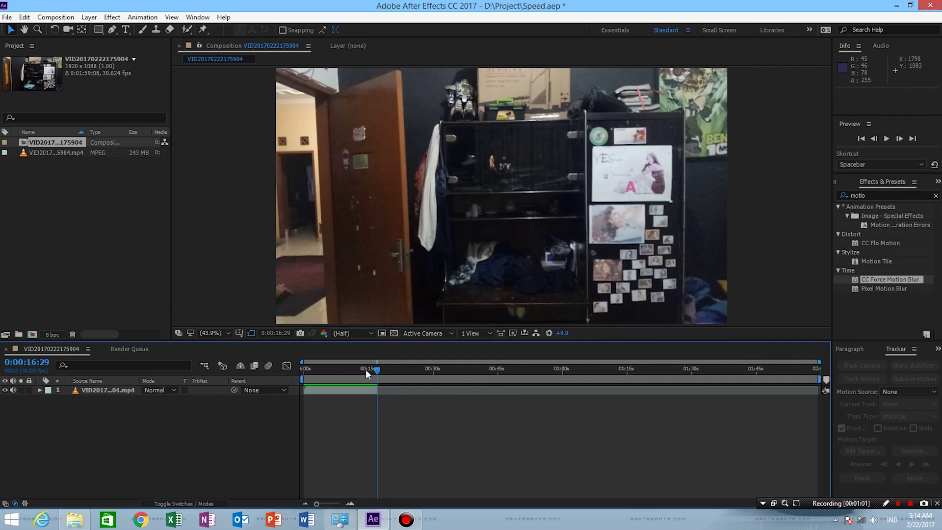
{"action": "left_click", "coordinate": [376, 373]}
{"action": "left_click_drag", "start_coordinate": [334, 373], "coordinate": [373, 376]}
{"action": "left_click_drag", "start_coordinate": [822, 379], "coordinate": [823, 379]}
{"action": "mouse_move", "coordinate": [377, 377]}
{"action": "left_mouse_down"}
{"action": "mouse_move", "coordinate": [410, 373]}
{"action": "mouse_move", "coordinate": [364, 374]}
{"action": "left_mouse_up"}
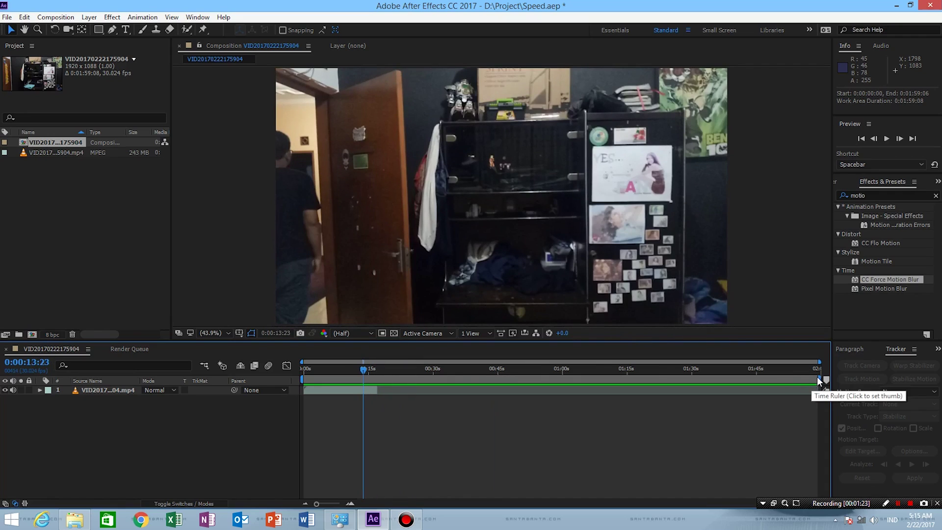
End the work area at about 0:00:16:28 to match the layer's end and trim the composition to it
{"action": "left_click_drag", "start_coordinate": [817, 376], "coordinate": [381, 382]}
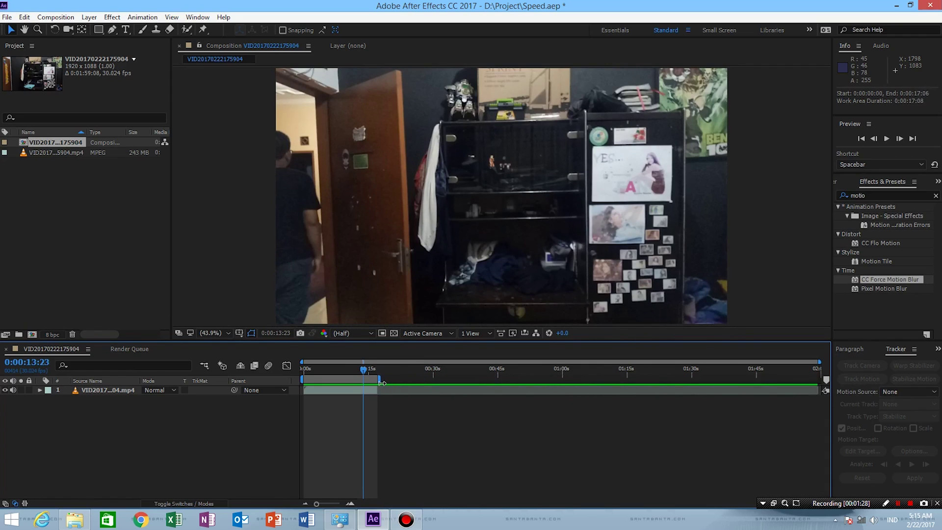
{"action": "right_click", "coordinate": [351, 379]}
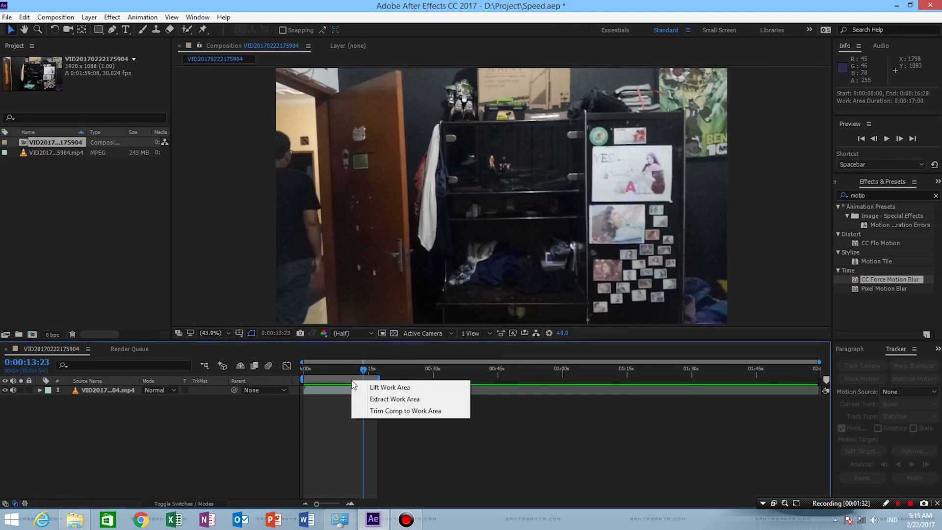
{"action": "left_click", "coordinate": [401, 410]}
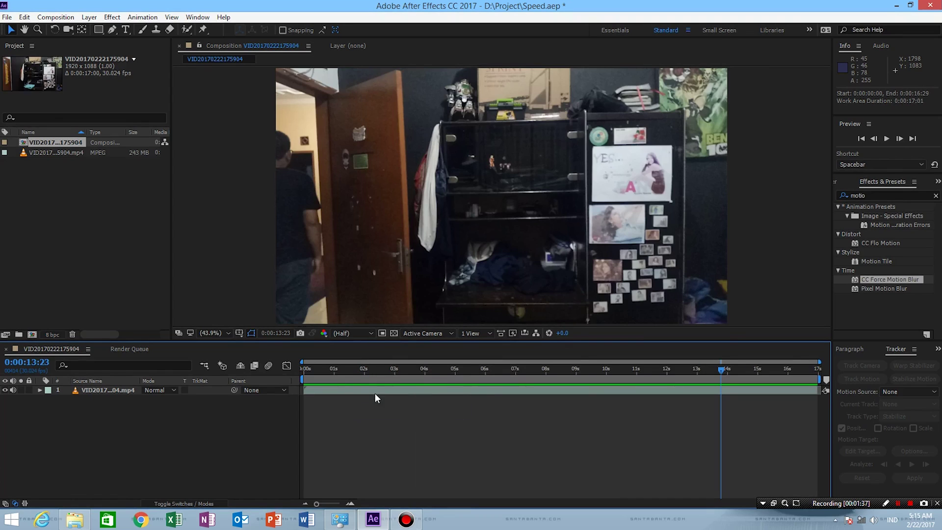
Cut the first 5 seconds or so off the video layer at 0:00:05:05, with the remaining clip starting at 0:00:00:00
{"action": "left_click_drag", "start_coordinate": [306, 369], "coordinate": [818, 364]}
{"action": "left_click_drag", "start_coordinate": [699, 370], "coordinate": [461, 381]}
{"action": "left_click", "coordinate": [304, 390]}
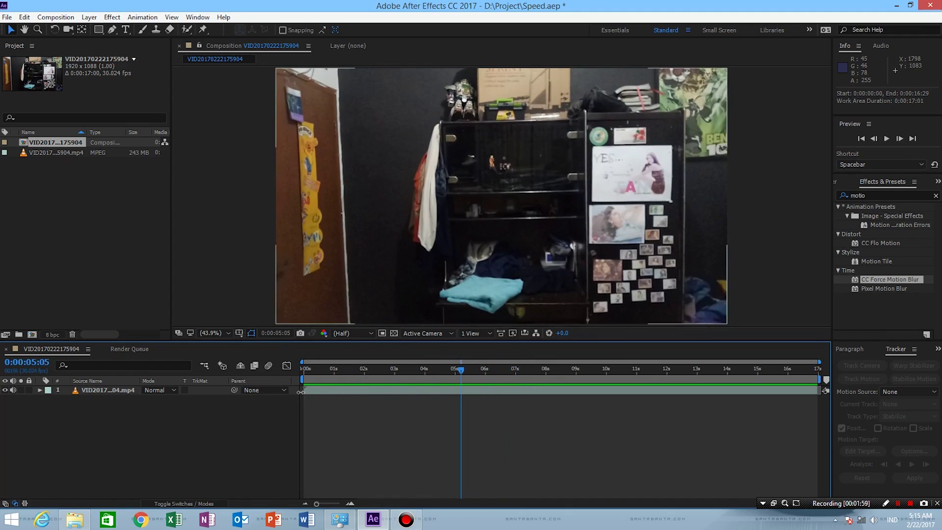
{"action": "left_click_drag", "start_coordinate": [304, 390], "coordinate": [370, 392]}
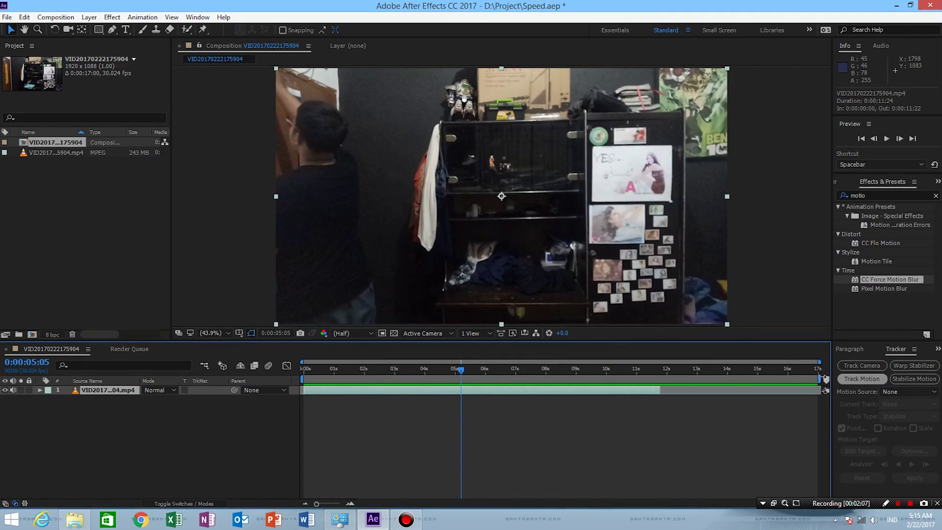
End the work area at 0:00:11:22 where the layer stops and trim the composition to it
{"action": "left_click_drag", "start_coordinate": [816, 377], "coordinate": [663, 379]}
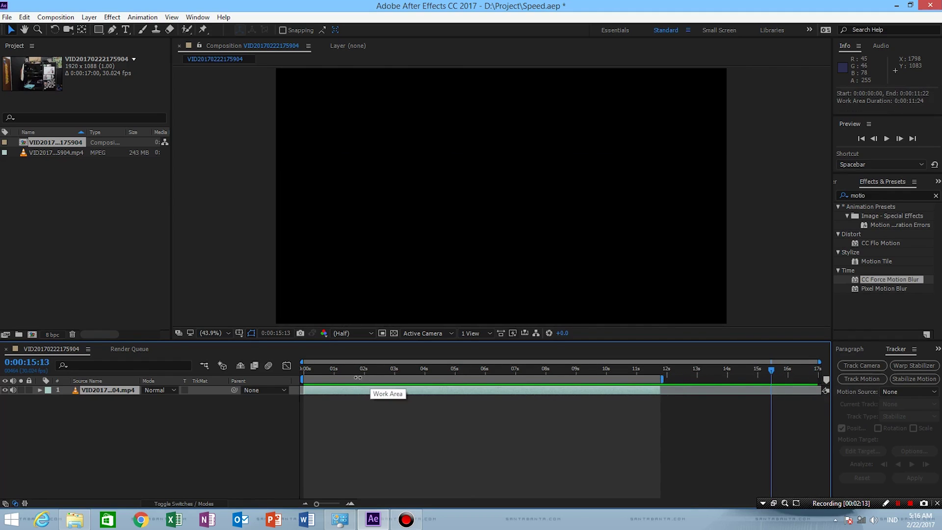
{"action": "left_click", "coordinate": [303, 369]}
{"action": "right_click", "coordinate": [343, 381]}
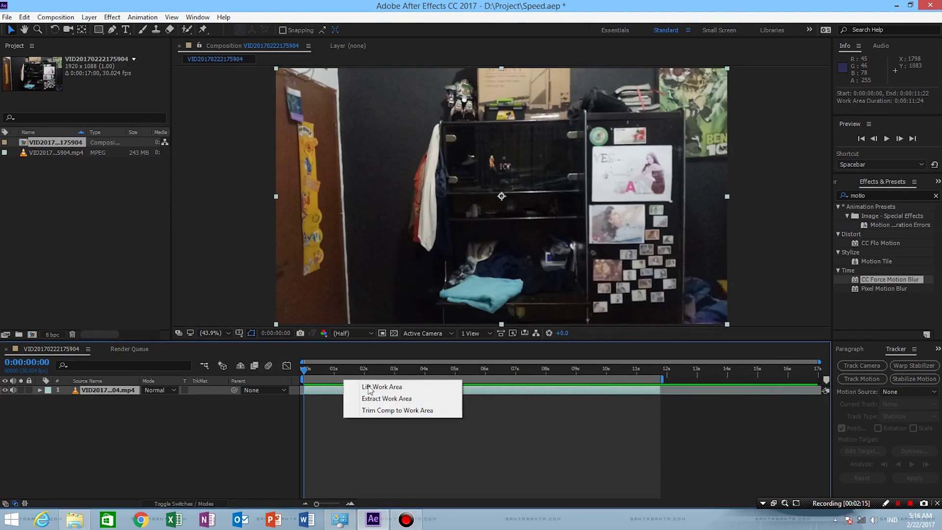
{"action": "left_click", "coordinate": [377, 408]}
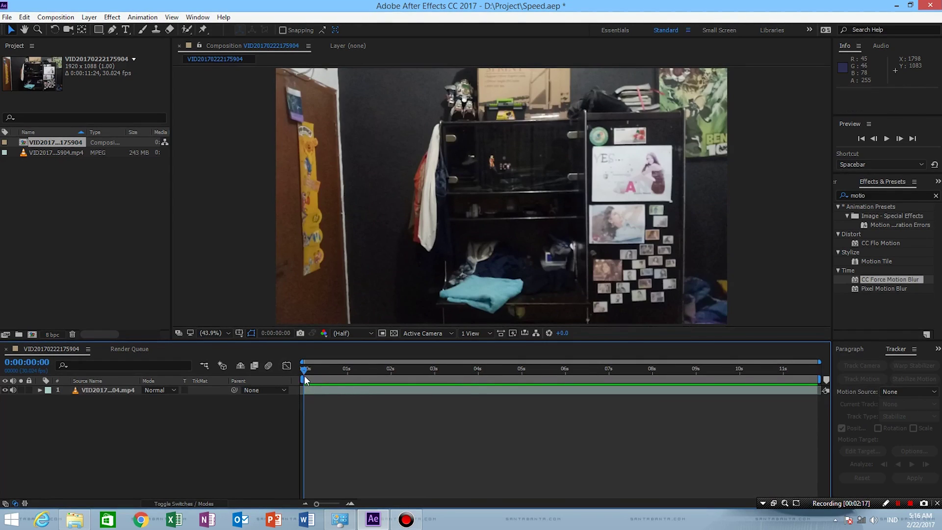
Preview the trimmed clip at normal speed and return to the start of the composition
{"action": "left_click", "coordinate": [886, 138]}
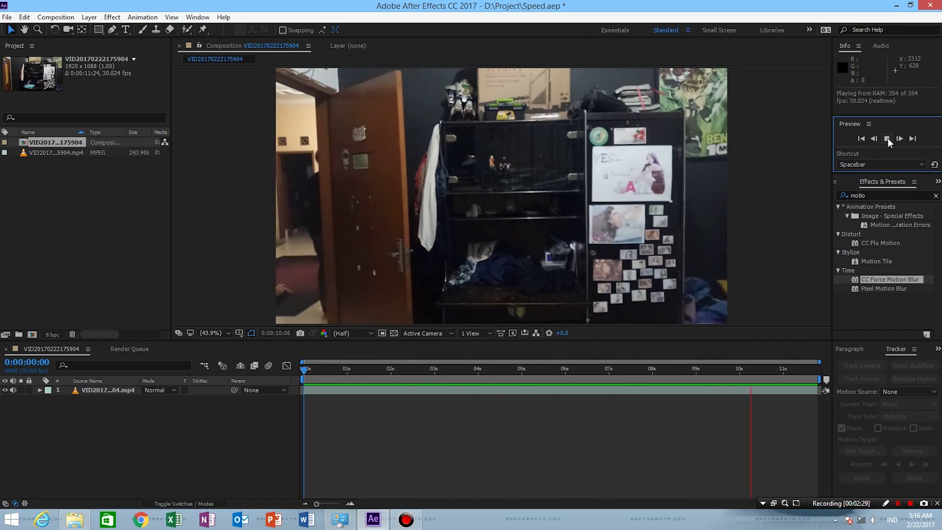
{"action": "left_click", "coordinate": [888, 138]}
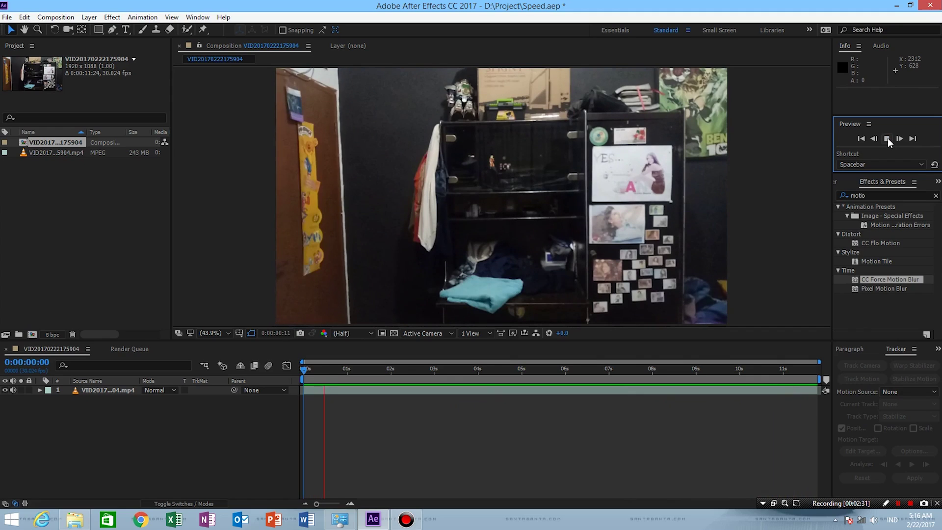
{"action": "left_click_drag", "start_coordinate": [326, 370], "coordinate": [192, 431]}
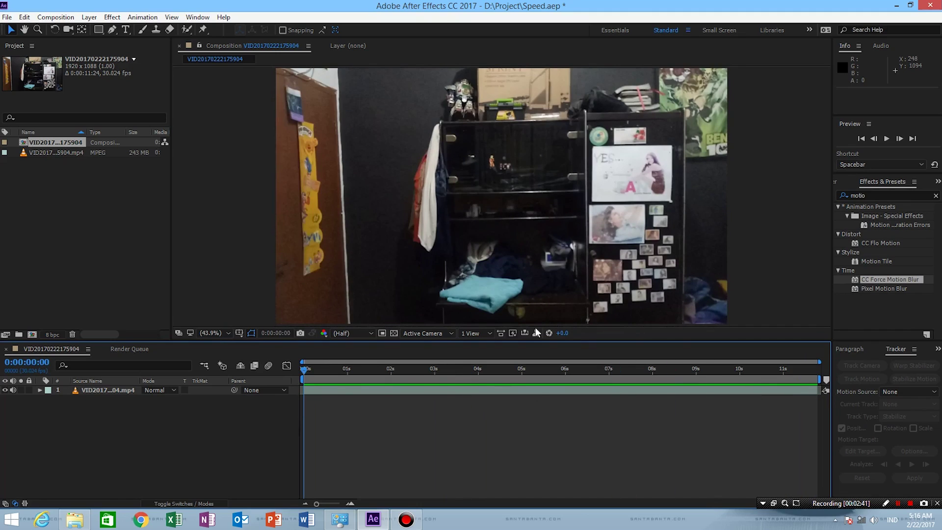
Apply a Time Stretch to the video layer with a stretch factor of 18%, holding the layer in-point
{"action": "right_click", "coordinate": [425, 389]}
{"action": "left_click", "coordinate": [216, 425]}
{"action": "right_click", "coordinate": [503, 389]}
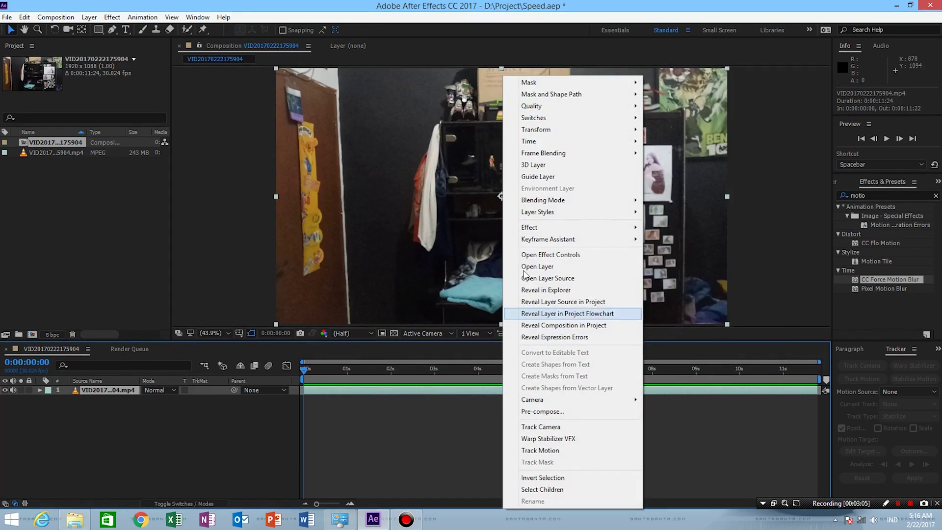
{"action": "mouse_move", "coordinate": [577, 148]}
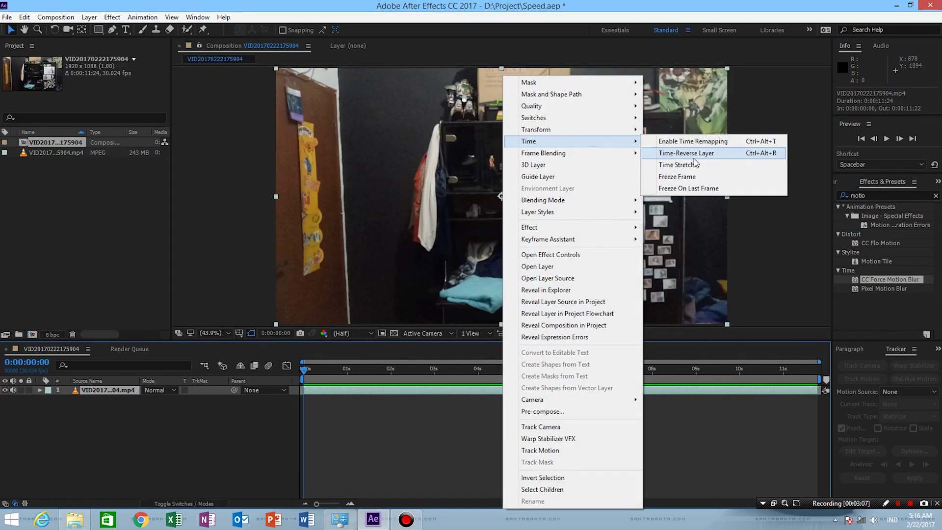
{"action": "left_click", "coordinate": [749, 166]}
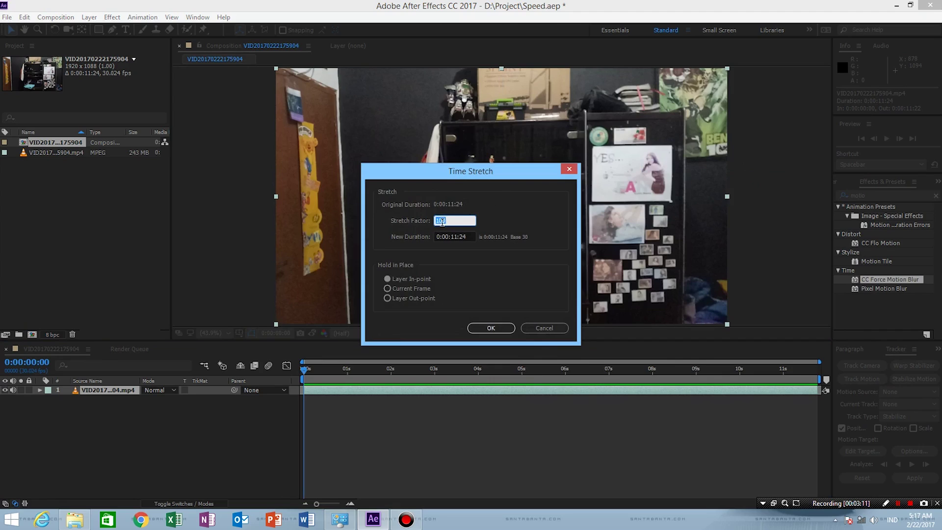
{"action": "left_click", "coordinate": [475, 219]}
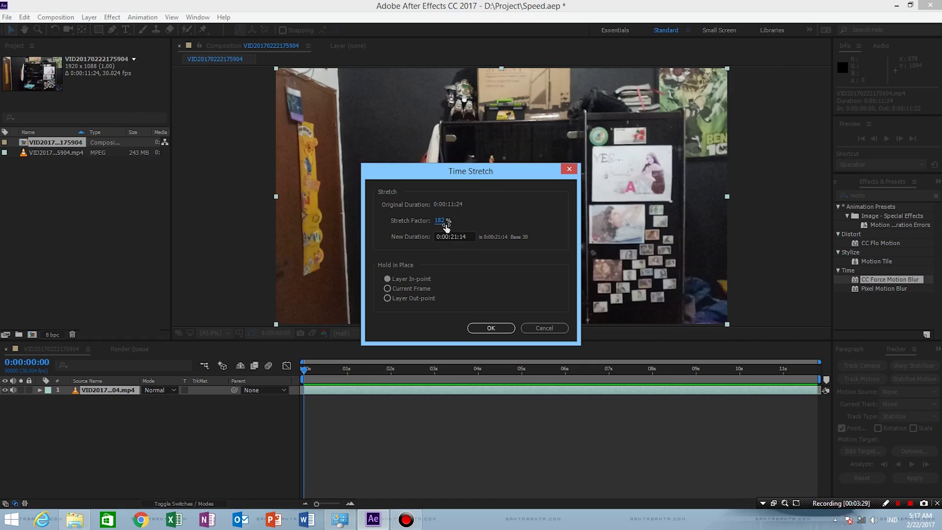
{"action": "left_click_drag", "start_coordinate": [438, 222], "coordinate": [374, 223]}
{"action": "left_click", "coordinate": [500, 328]}
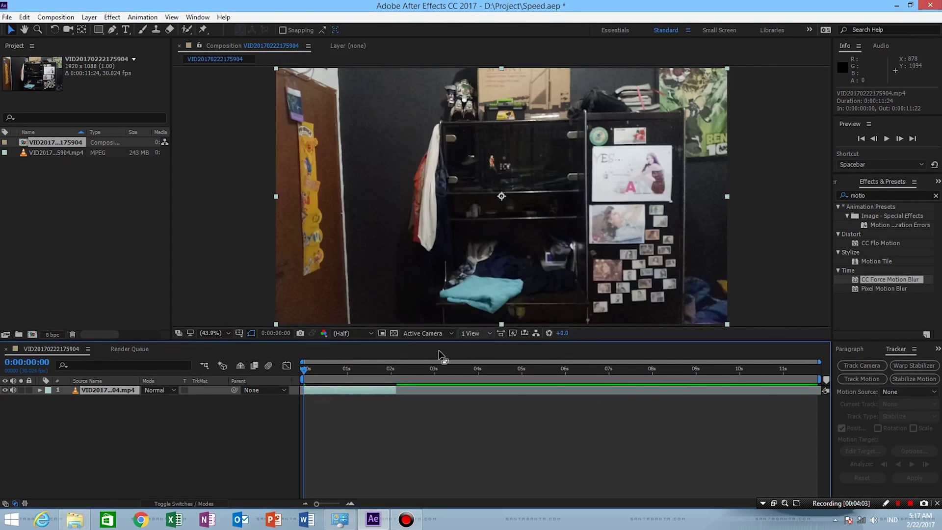
End the work area at 0:00:02:02 at the sped-up layer's end and trim the composition to it
{"action": "left_click_drag", "start_coordinate": [816, 380], "coordinate": [398, 377]}
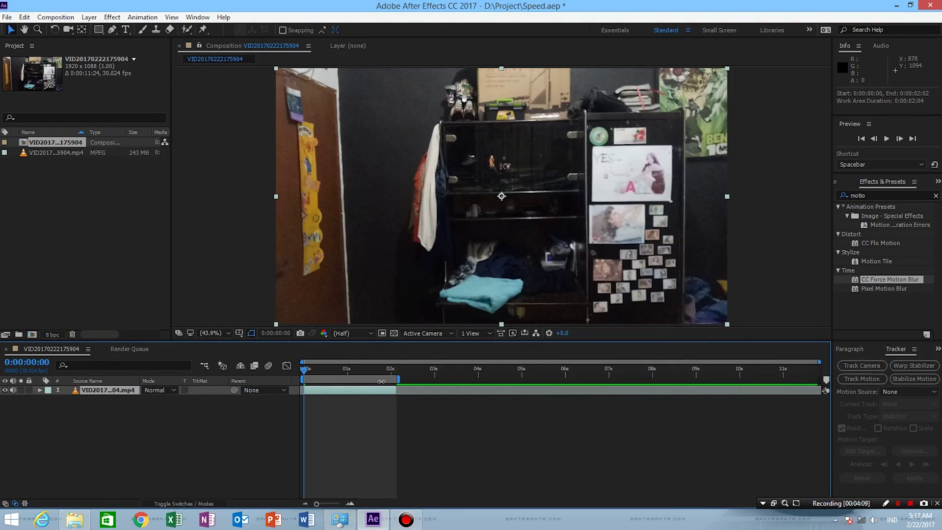
{"action": "right_click", "coordinate": [381, 381]}
{"action": "left_click", "coordinate": [443, 413]}
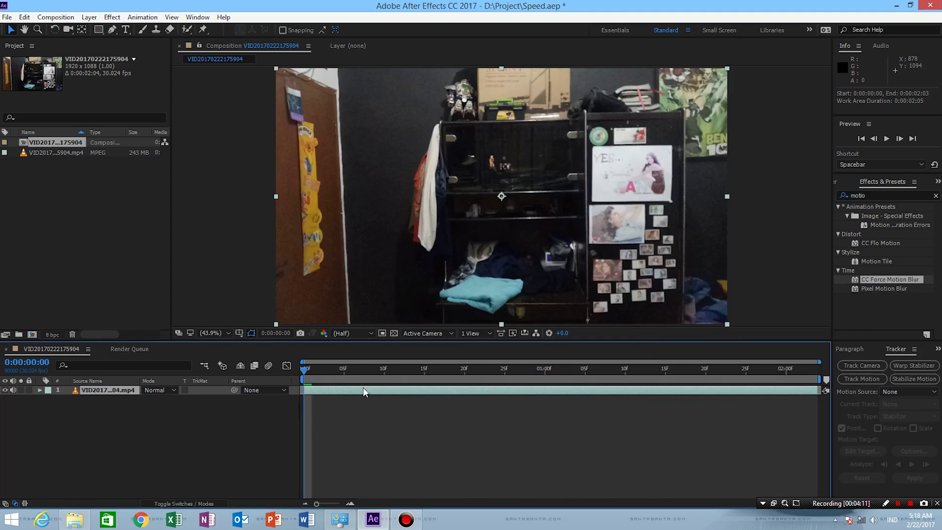
Preview the sped-up clip, scrub through it and return to the first frame
{"action": "left_click", "coordinate": [887, 139]}
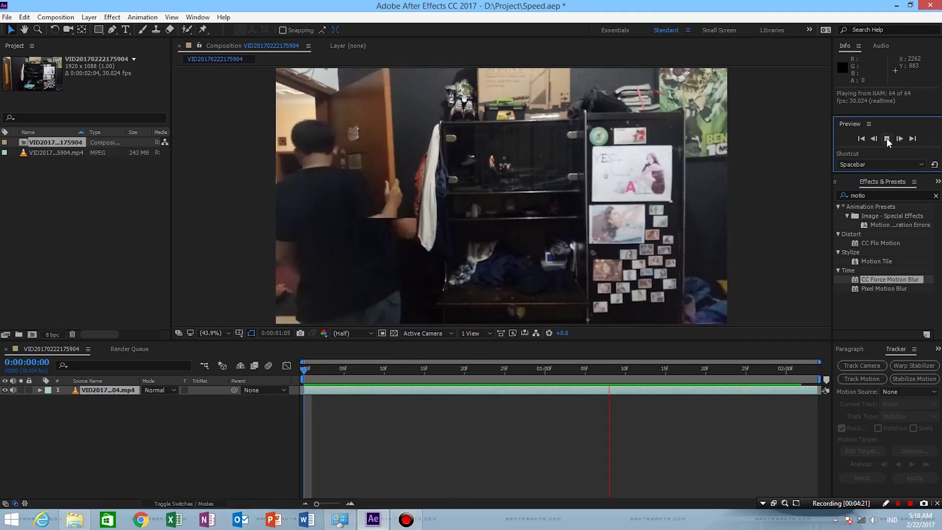
{"action": "left_click", "coordinate": [887, 139]}
{"action": "left_click_drag", "start_coordinate": [330, 370], "coordinate": [633, 370]}
{"action": "key", "text": "space"}
{"action": "key", "text": "Home"}
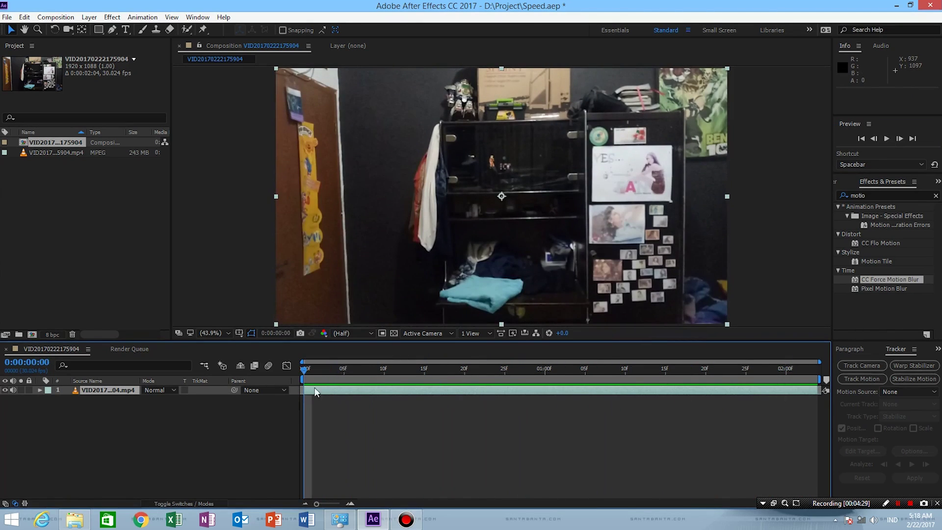
Time-stretch the video layer with a smaller stretch factor so it ends at about 0:00:01:05
{"action": "right_click", "coordinate": [328, 390]}
{"action": "mouse_move", "coordinate": [422, 148]}
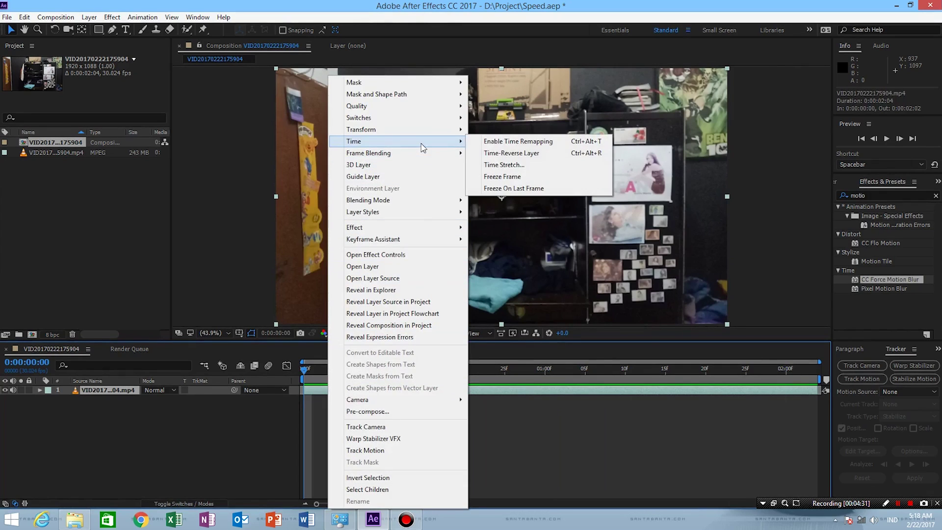
{"action": "left_click", "coordinate": [504, 165]}
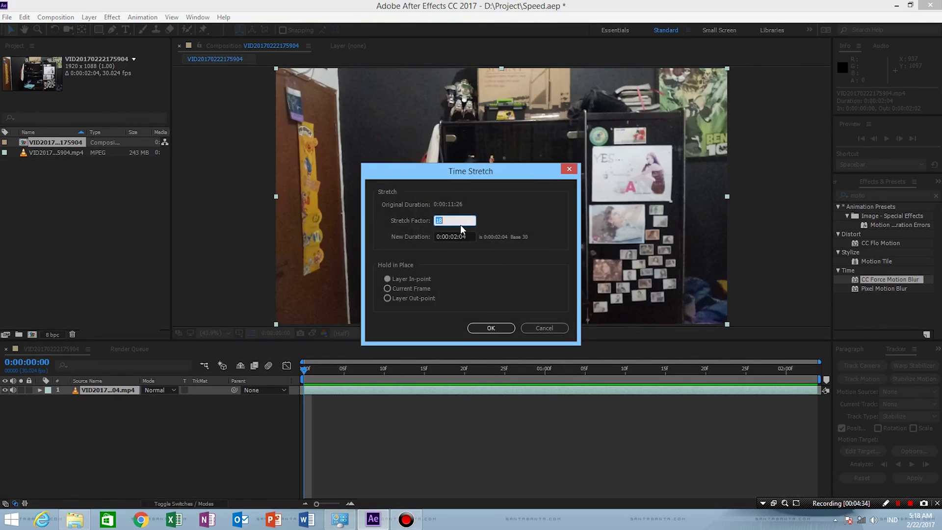
{"action": "type", "text": "1"}
{"action": "left_click", "coordinate": [491, 327]}
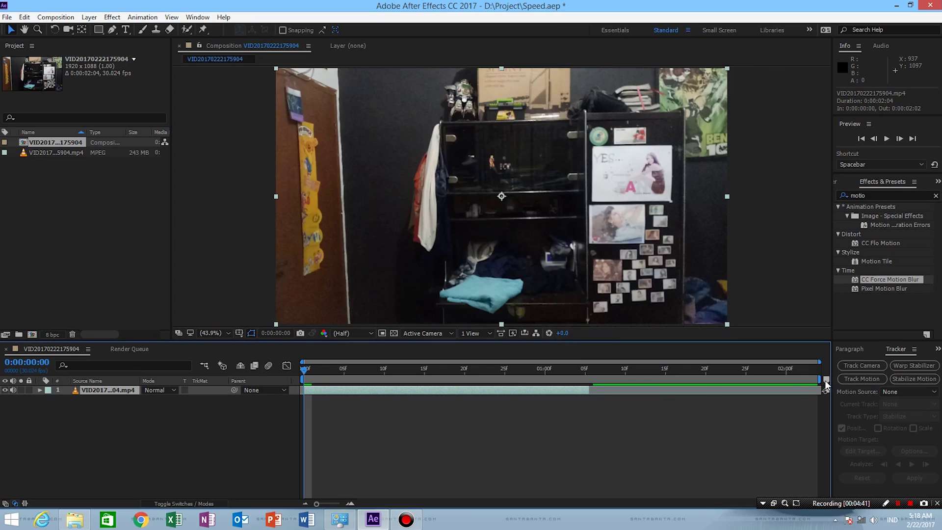
End the work area at 0:00:01:04 beside the shortened layer's end and trim the composition to it
{"action": "left_click_drag", "start_coordinate": [821, 379], "coordinate": [591, 387]}
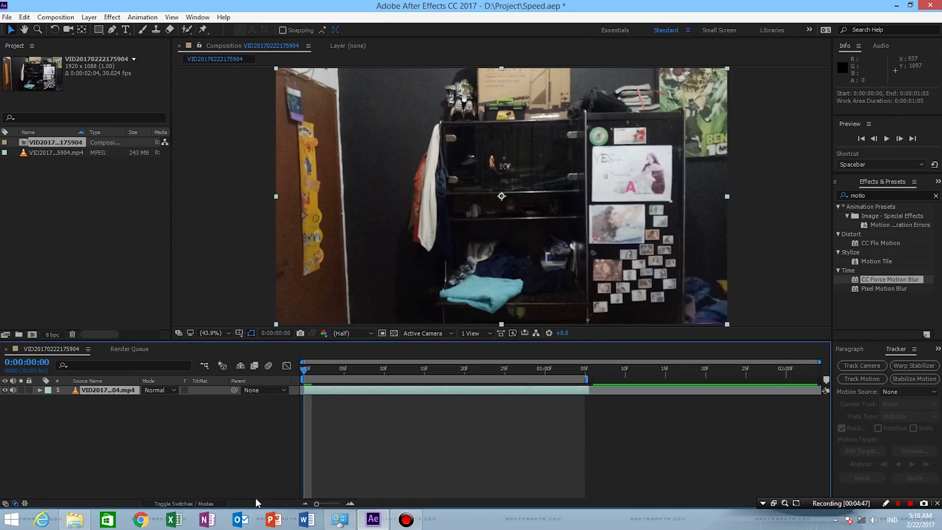
{"action": "left_click_drag", "start_coordinate": [316, 504], "coordinate": [322, 503]}
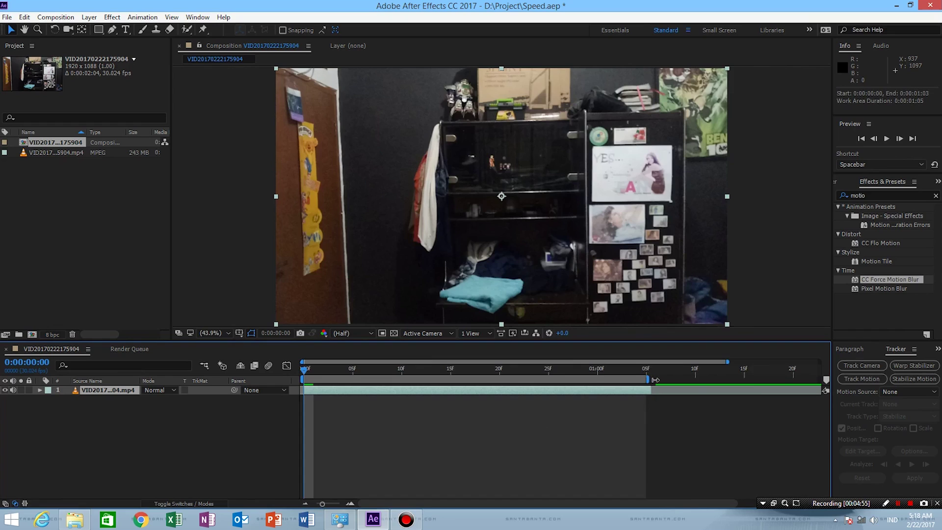
{"action": "left_click_drag", "start_coordinate": [655, 379], "coordinate": [657, 379]}
{"action": "right_click", "coordinate": [636, 386]}
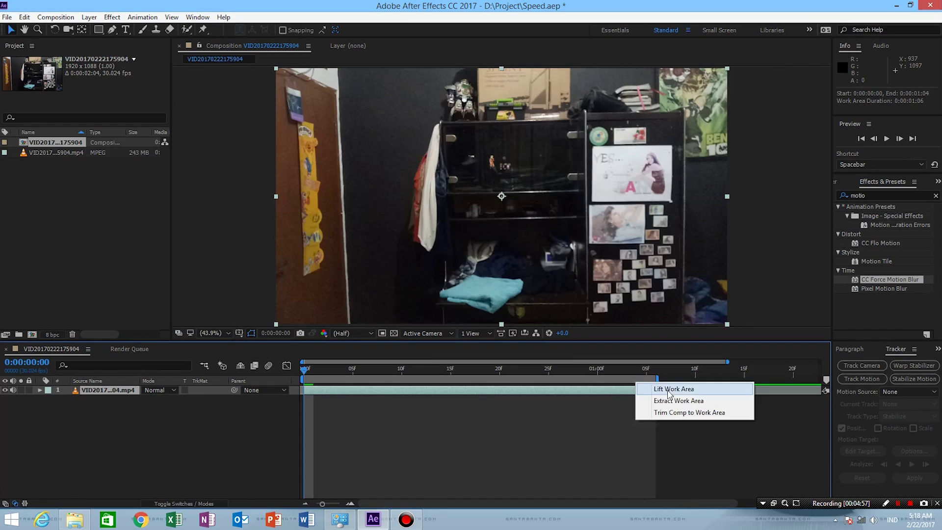
{"action": "left_click", "coordinate": [676, 412]}
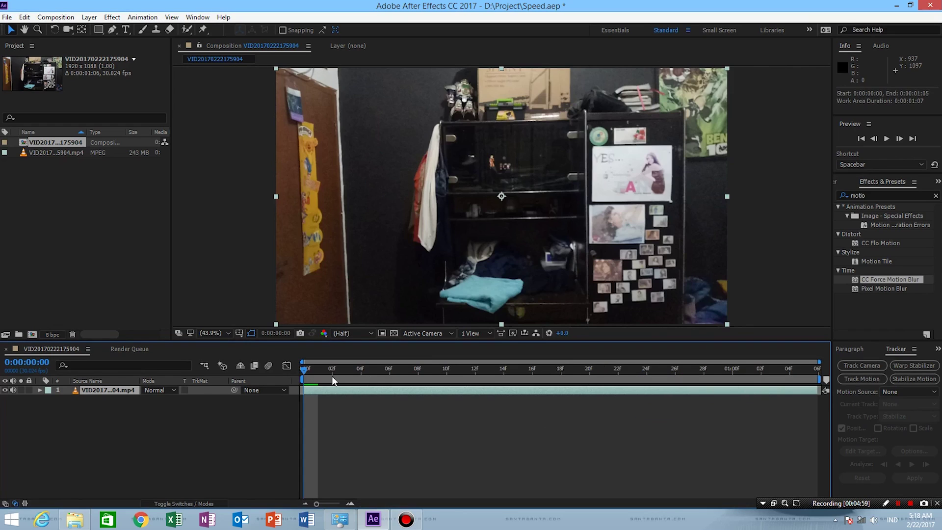
Preview the faster clip and scrub through it to 0:00:00:25
{"action": "left_click", "coordinate": [886, 139]}
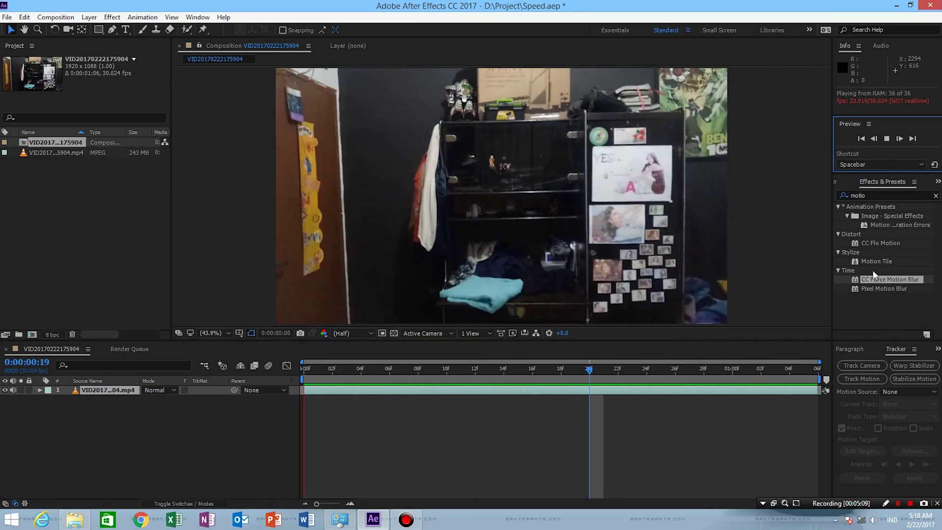
{"action": "left_click", "coordinate": [887, 139]}
{"action": "left_click", "coordinate": [287, 373]}
{"action": "left_click_drag", "start_coordinate": [343, 374], "coordinate": [681, 375]}
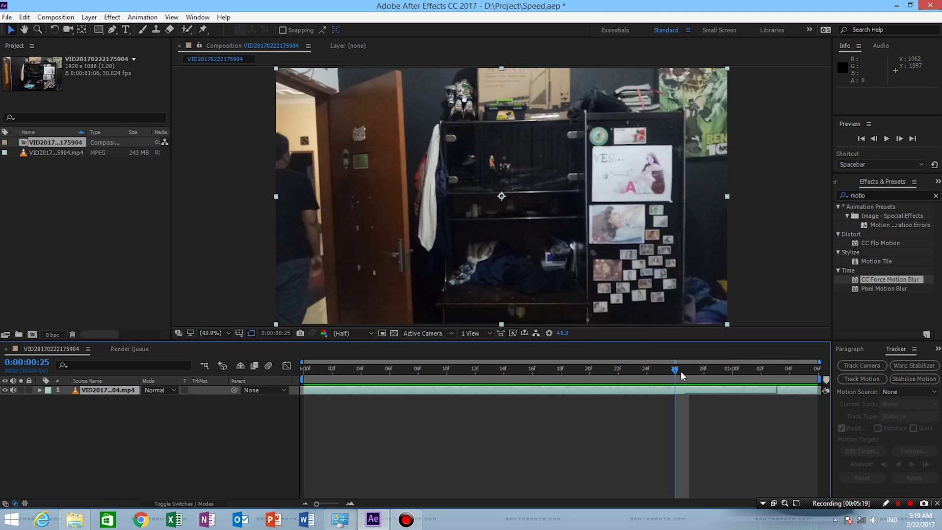
Return to the first frame with the layer deselected and clear the effects search term
{"action": "mouse_move", "coordinate": [317, 369]}
{"action": "left_mouse_down"}
{"action": "mouse_move", "coordinate": [302, 369]}
{"action": "mouse_move", "coordinate": [473, 370]}
{"action": "mouse_move", "coordinate": [302, 376]}
{"action": "left_mouse_up"}
{"action": "left_click", "coordinate": [208, 413]}
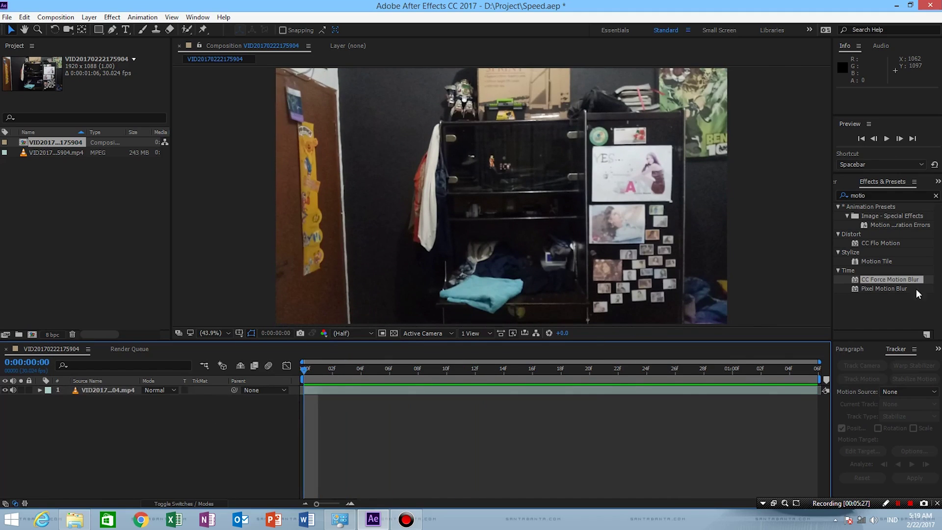
{"action": "left_click", "coordinate": [935, 196]}
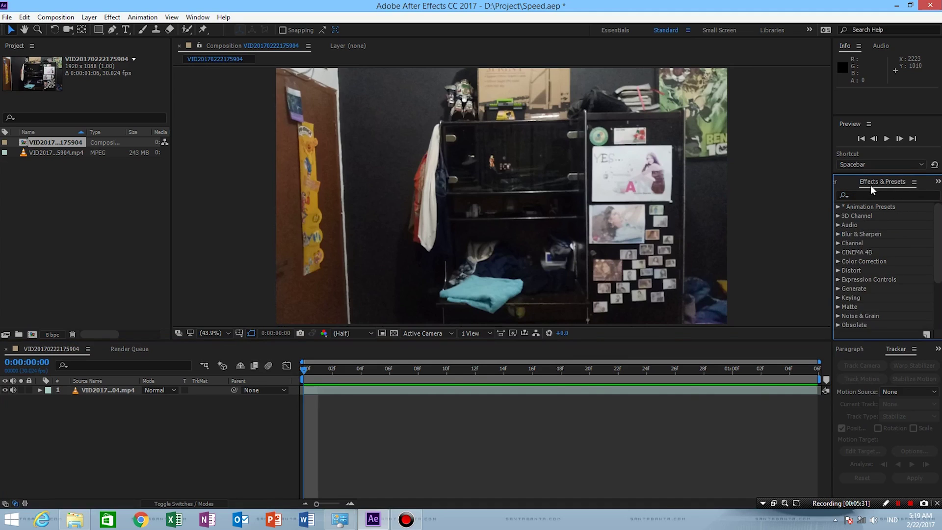
Hide the Effects & Presets panel and show it again
{"action": "left_click", "coordinate": [198, 17]}
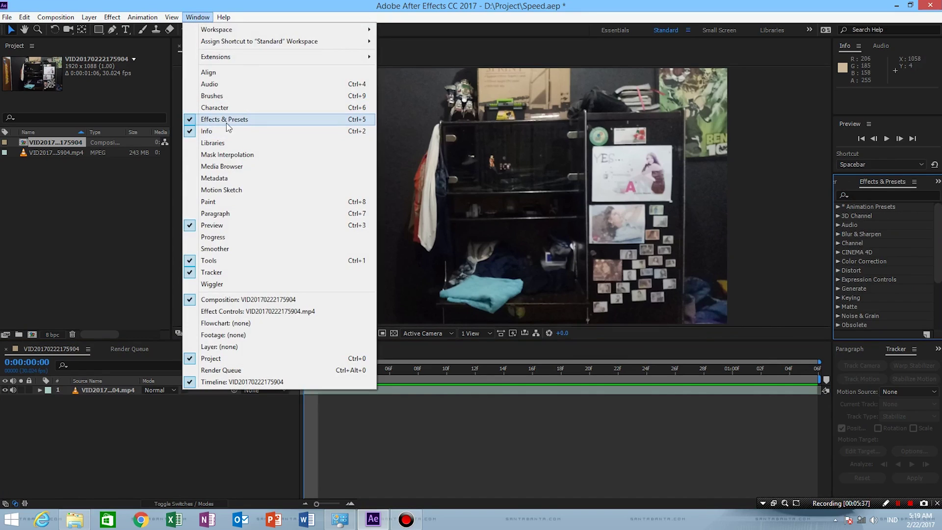
{"action": "left_click", "coordinate": [198, 122]}
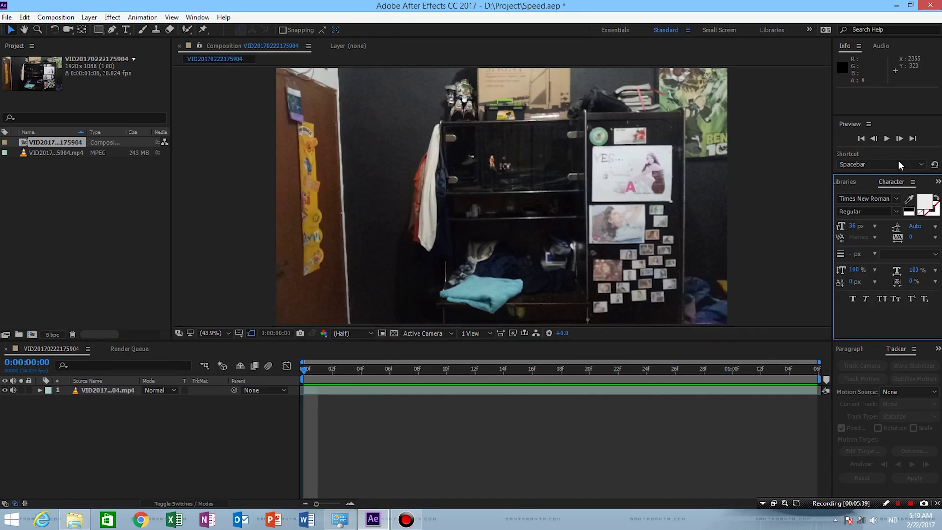
{"action": "left_click", "coordinate": [893, 181]}
{"action": "left_click", "coordinate": [189, 17]}
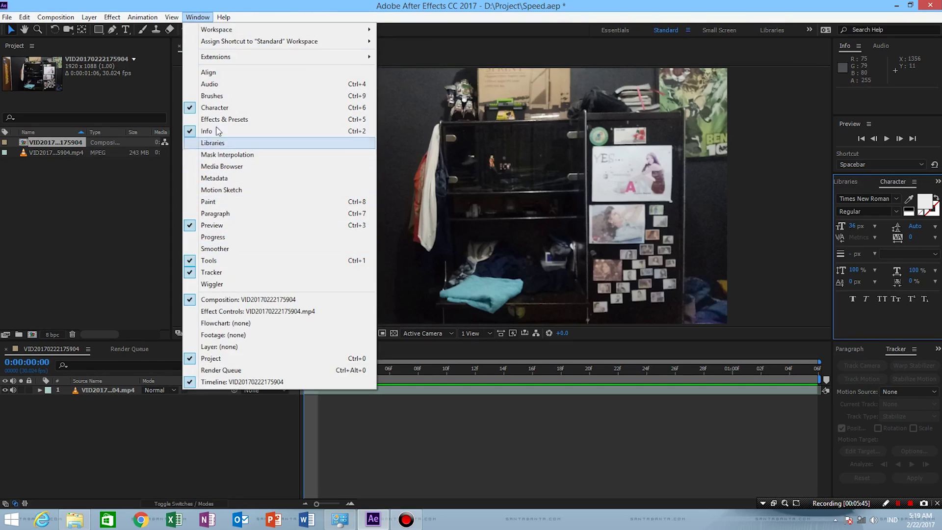
{"action": "left_click", "coordinate": [193, 122]}
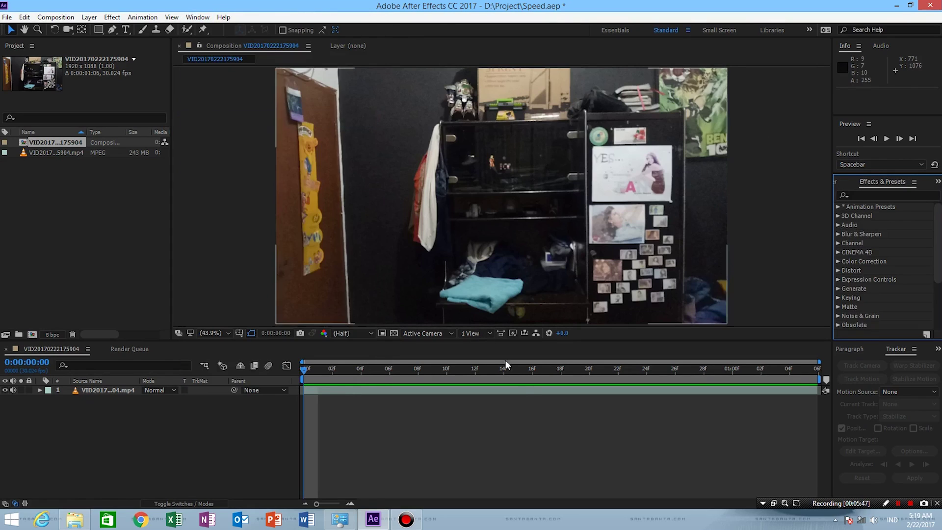
Apply the CC Force Motion Blur effect from the Time category to the video layer
{"action": "left_click", "coordinate": [137, 413]}
{"action": "left_click", "coordinate": [118, 390]}
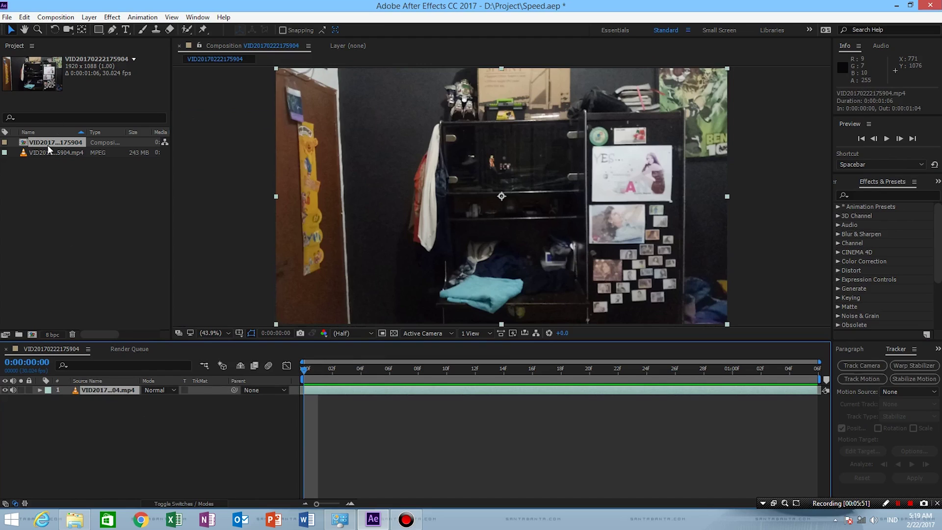
{"action": "left_click", "coordinate": [112, 18]}
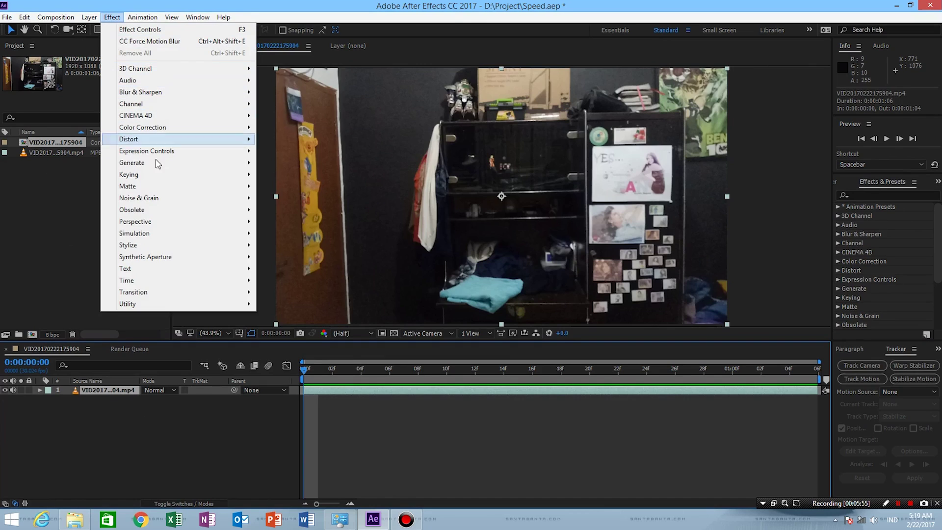
{"action": "mouse_move", "coordinate": [200, 287]}
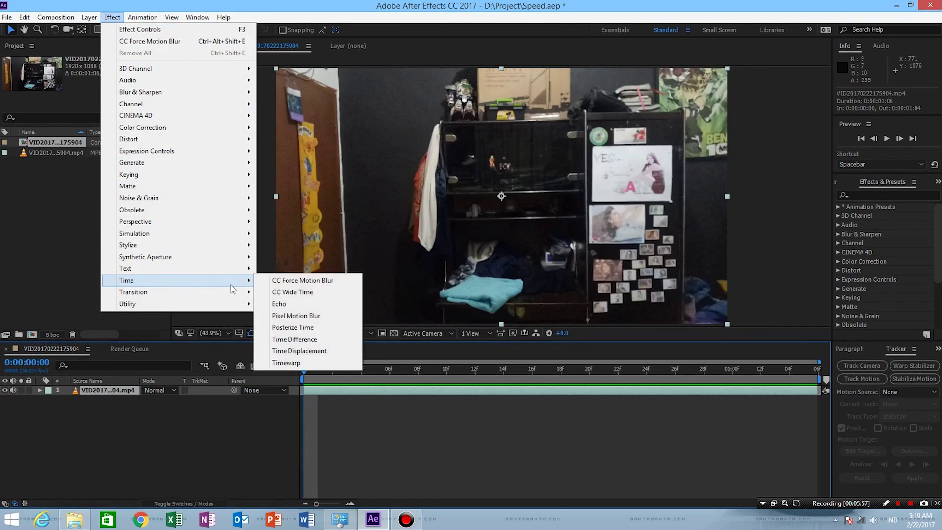
{"action": "left_click", "coordinate": [320, 284]}
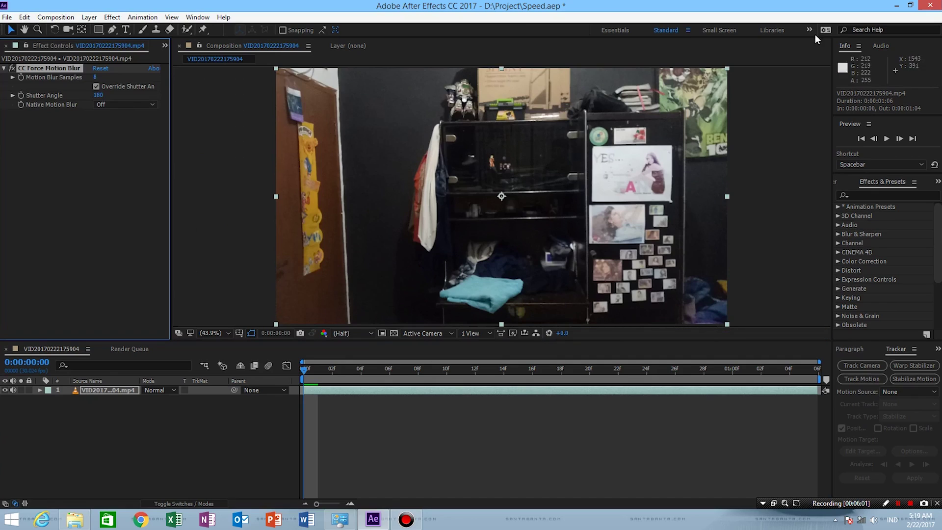
Search the effects library for "motion" to locate CC Force Motion Blur, and clear the search
{"action": "left_click", "coordinate": [876, 192]}
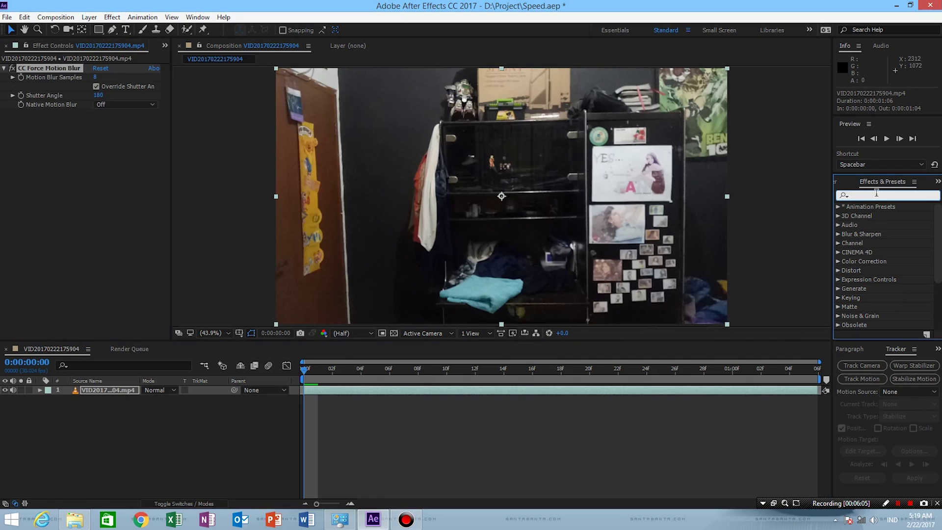
{"action": "type", "text": "motion"}
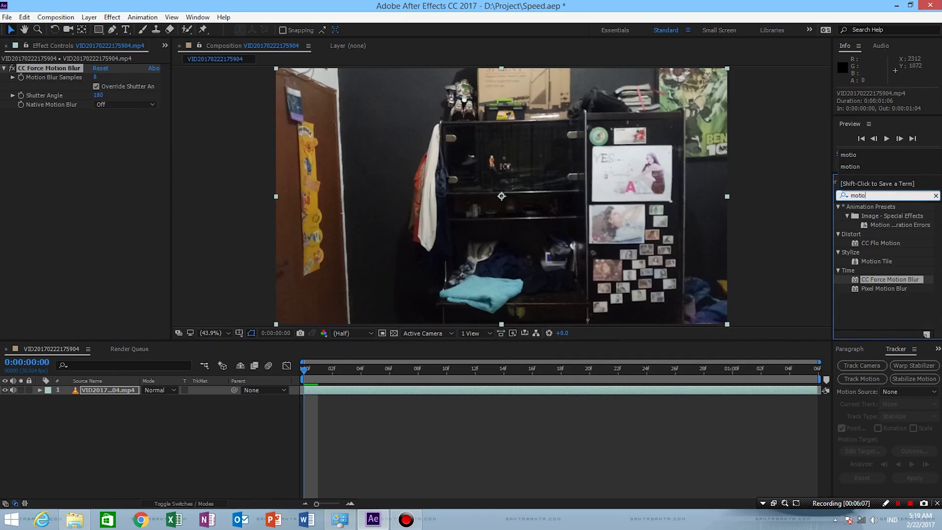
{"action": "left_click", "coordinate": [882, 279]}
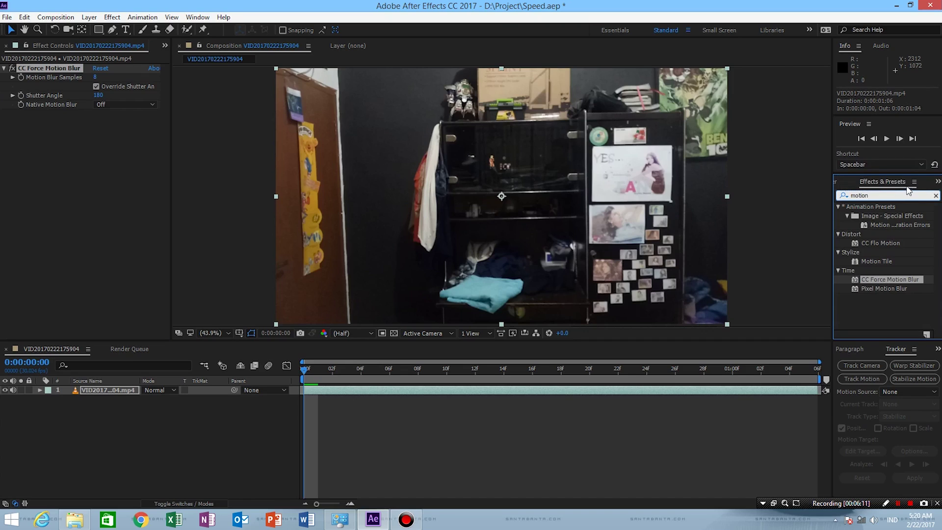
{"action": "left_click", "coordinate": [936, 196]}
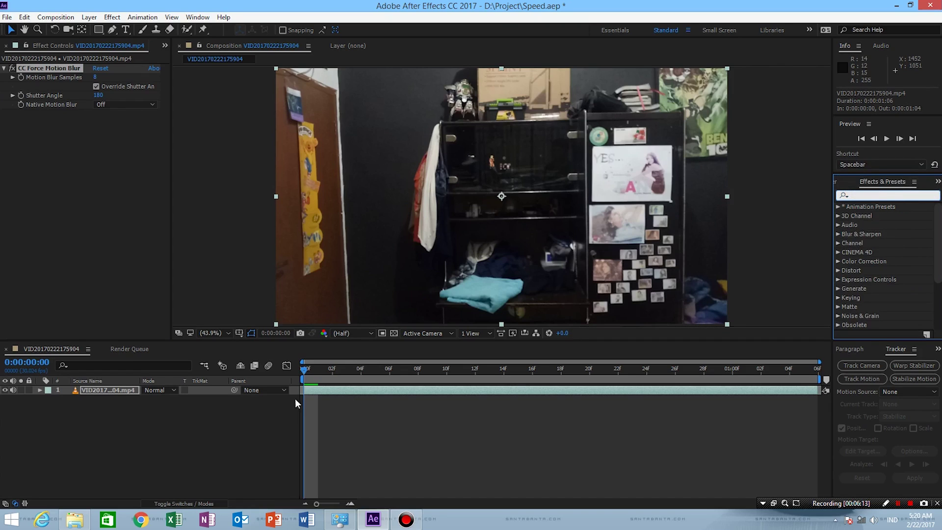
Scrub to 0:00:00:07 to examine the motion blur and preview the clip from the first frame
{"action": "left_click_drag", "start_coordinate": [305, 370], "coordinate": [420, 372]}
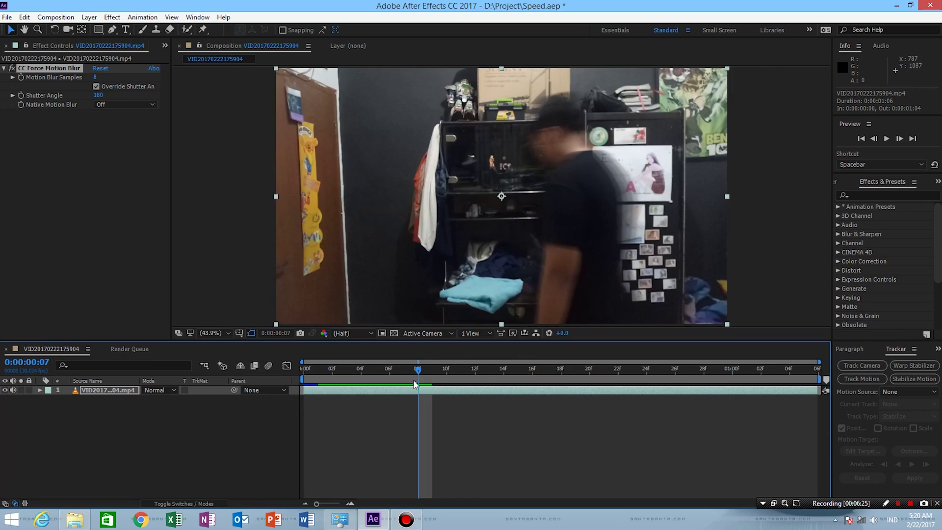
{"action": "left_click_drag", "start_coordinate": [352, 368], "coordinate": [241, 376]}
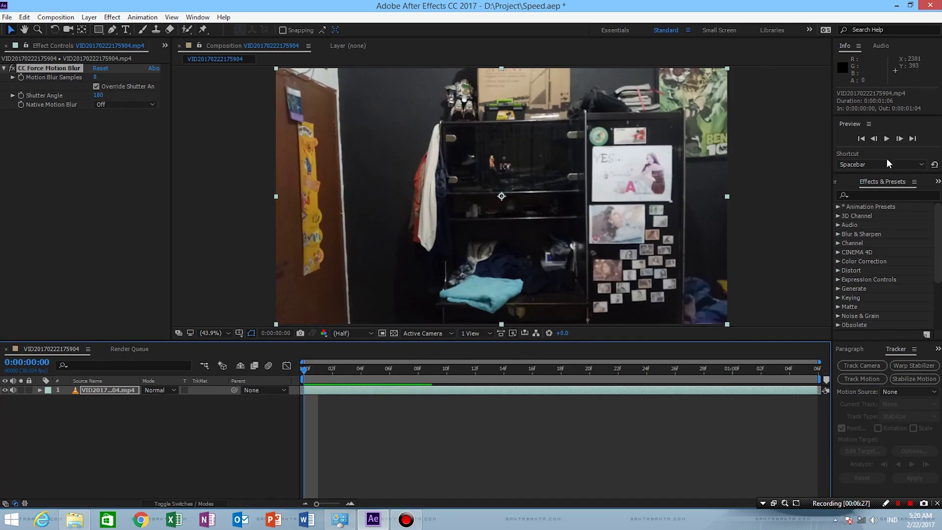
{"action": "left_click", "coordinate": [885, 138]}
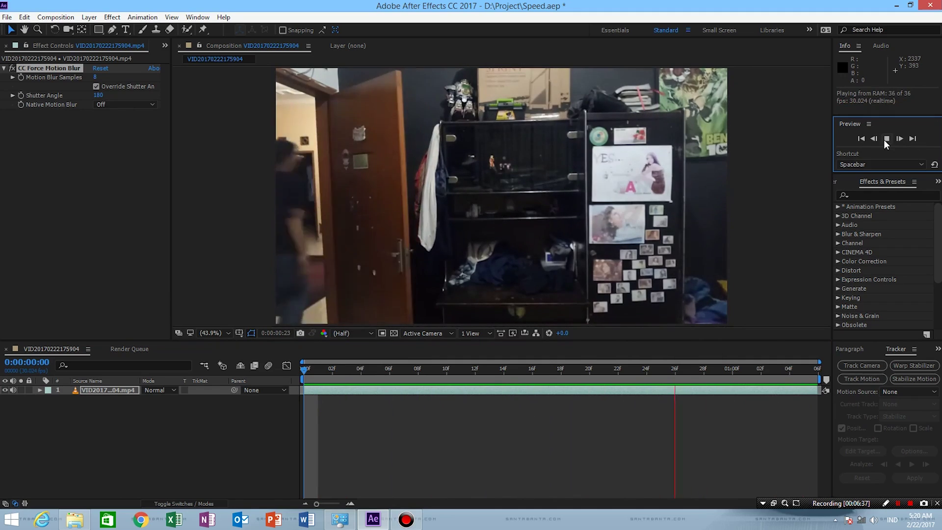
{"action": "left_click", "coordinate": [884, 139]}
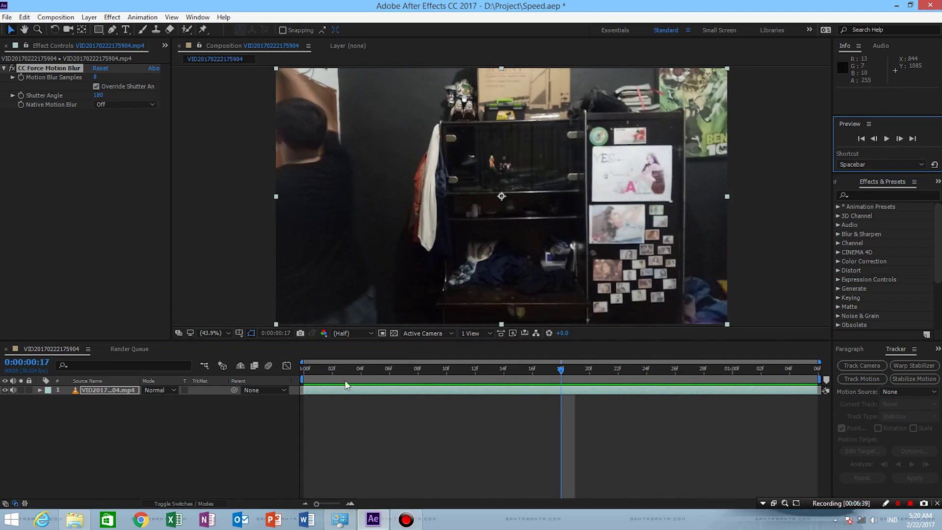
At 0:00:00:06, raise the Motion Blur Samples of CC Force Motion Blur to 255
{"action": "left_click_drag", "start_coordinate": [315, 372], "coordinate": [410, 372]}
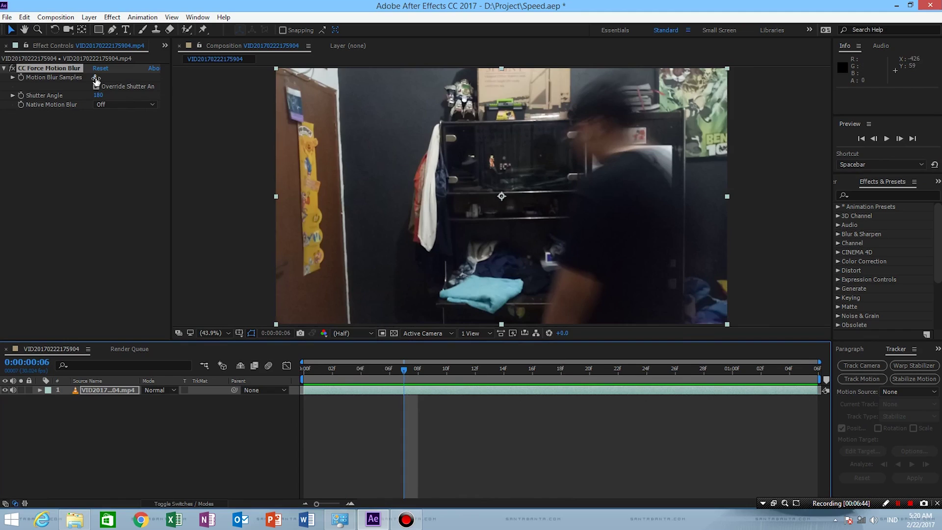
{"action": "left_click_drag", "start_coordinate": [108, 78], "coordinate": [146, 79]}
{"action": "left_click_drag", "start_coordinate": [222, 87], "coordinate": [265, 92]}
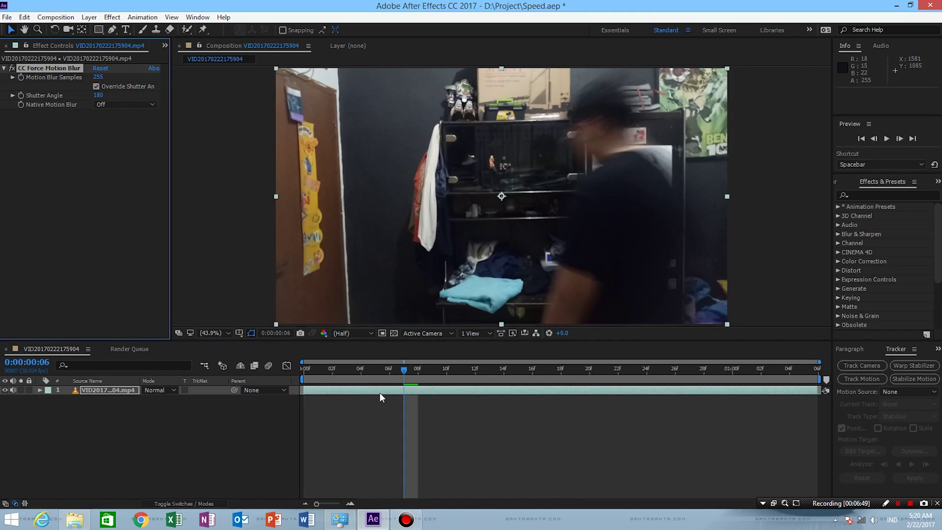
Preview the clip from the first frame to check the blur with the higher sample count
{"action": "left_click_drag", "start_coordinate": [388, 369], "coordinate": [303, 369]}
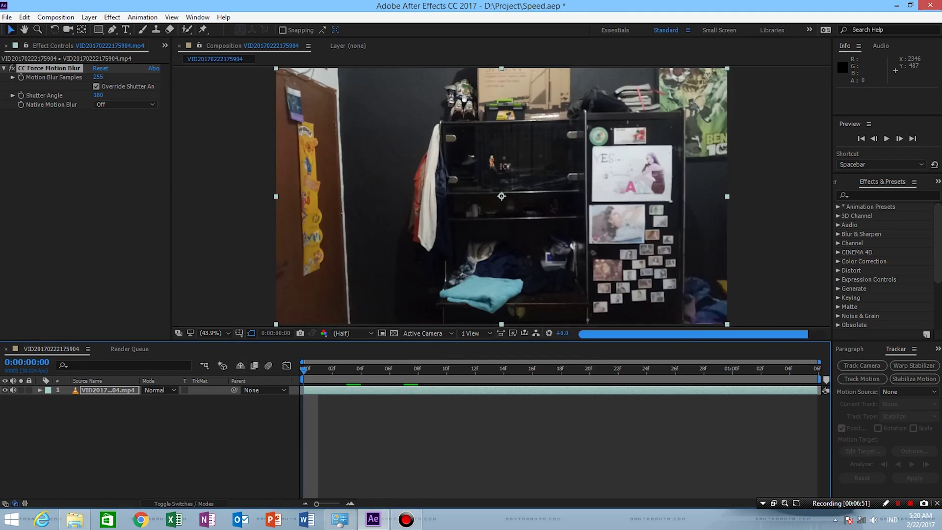
{"action": "left_click", "coordinate": [886, 139]}
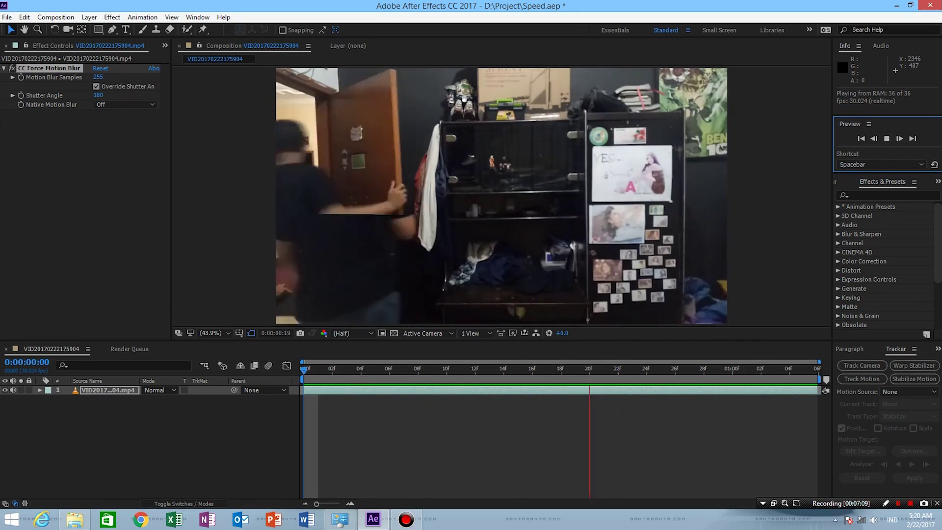
{"action": "double_click", "coordinate": [884, 139]}
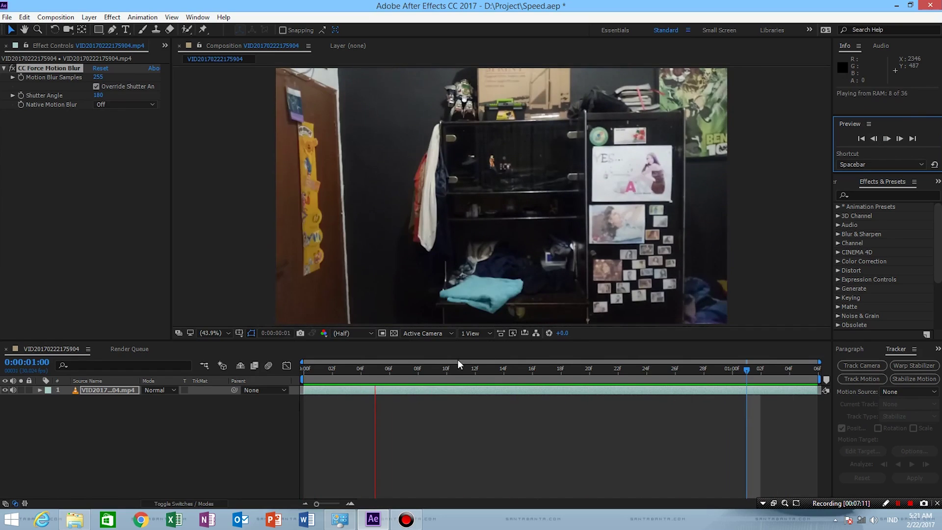
{"action": "left_click", "coordinate": [888, 140]}
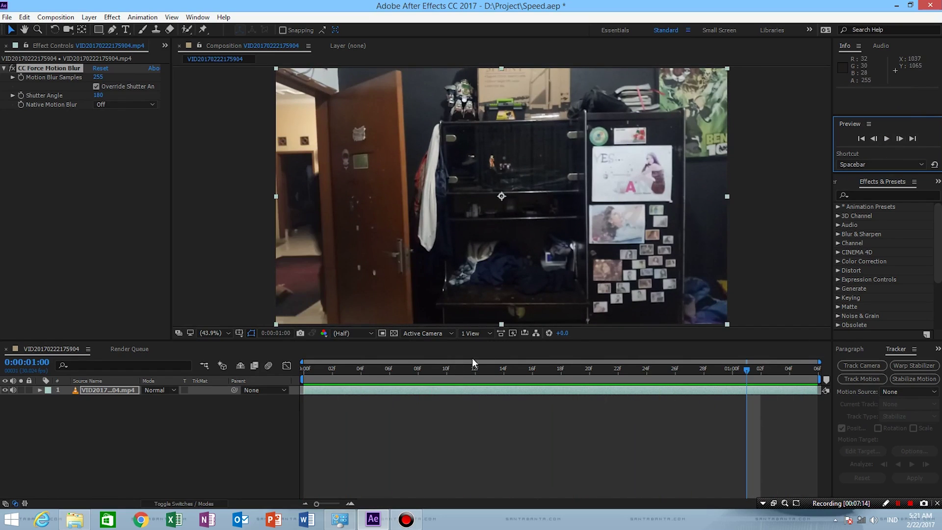
At 0:00:00:09, raise the Shutter Angle of CC Force Motion Blur to 1424
{"action": "left_click", "coordinate": [441, 370]}
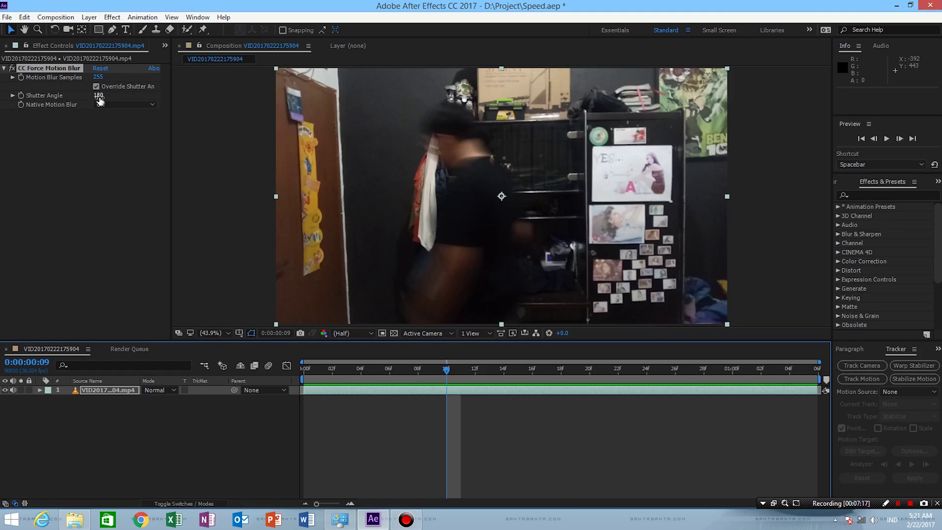
{"action": "left_click_drag", "start_coordinate": [98, 96], "coordinate": [163, 98]}
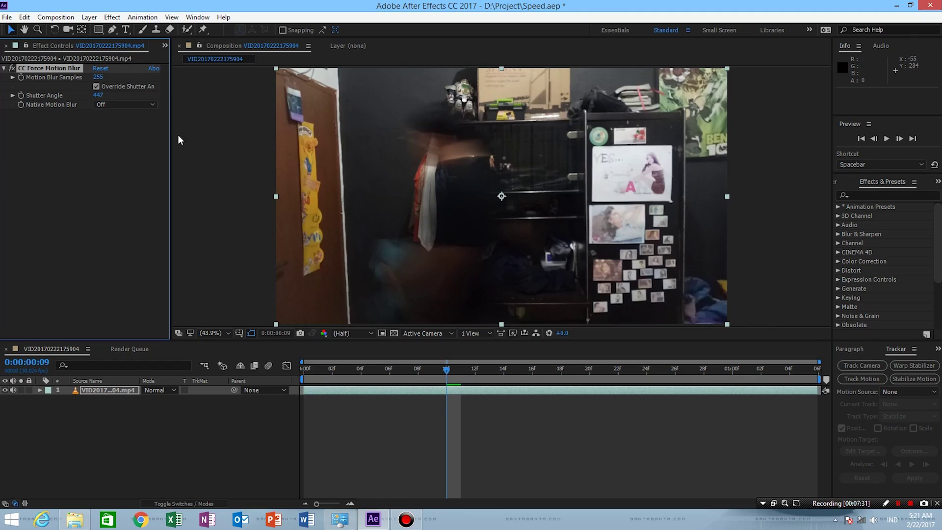
{"action": "left_click_drag", "start_coordinate": [98, 95], "coordinate": [275, 111]}
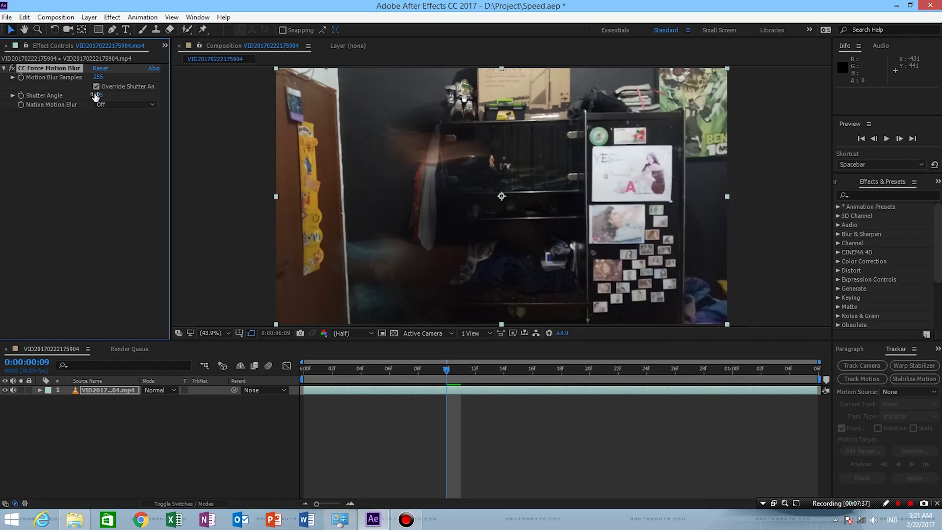
{"action": "mouse_move", "coordinate": [173, 94]}
{"action": "left_mouse_down"}
{"action": "mouse_move", "coordinate": [243, 96]}
{"action": "mouse_move", "coordinate": [116, 96]}
{"action": "mouse_move", "coordinate": [172, 96]}
{"action": "left_mouse_up"}
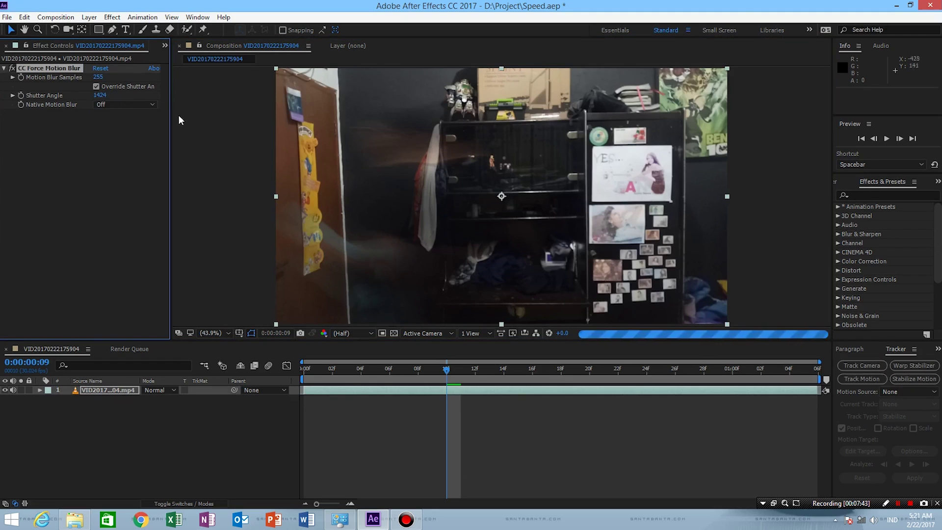
Go back to the first frame and preview the clip with the wider shutter angle
{"action": "left_click", "coordinate": [343, 372]}
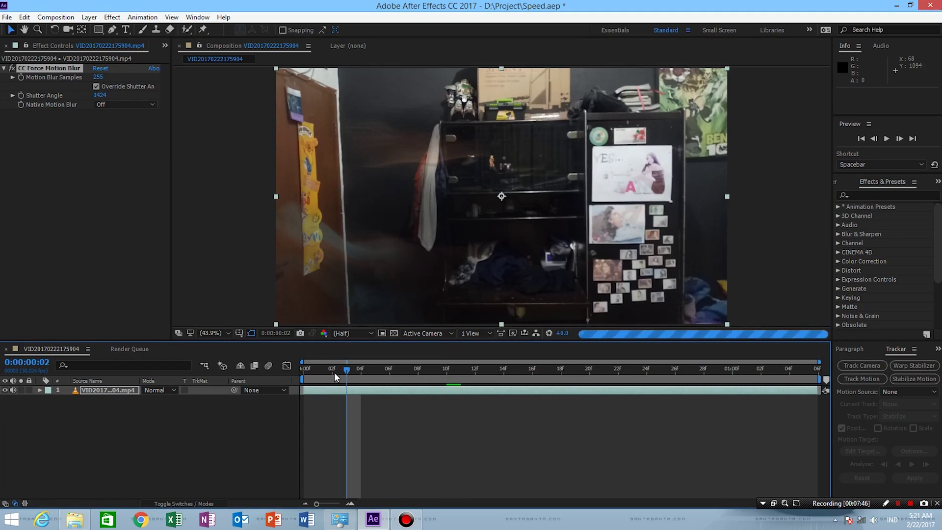
{"action": "left_click_drag", "start_coordinate": [334, 373], "coordinate": [266, 375]}
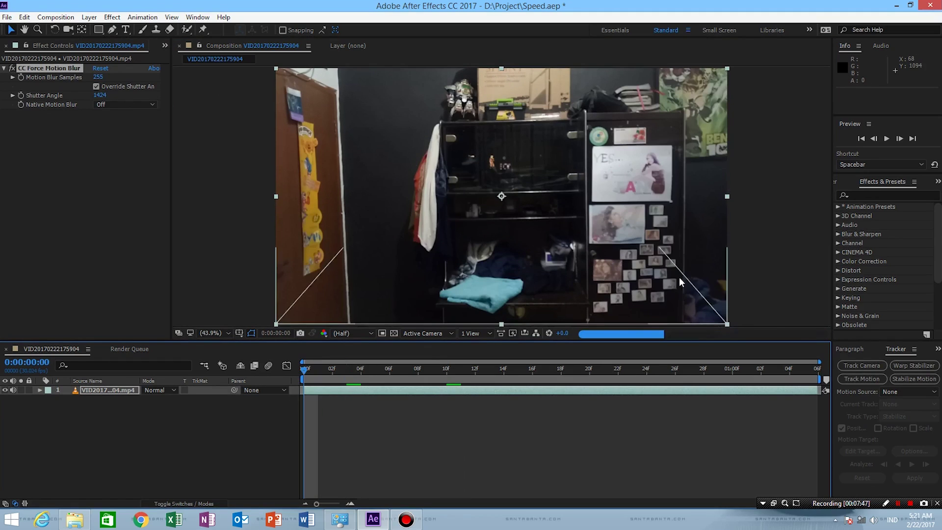
{"action": "left_click", "coordinate": [887, 139]}
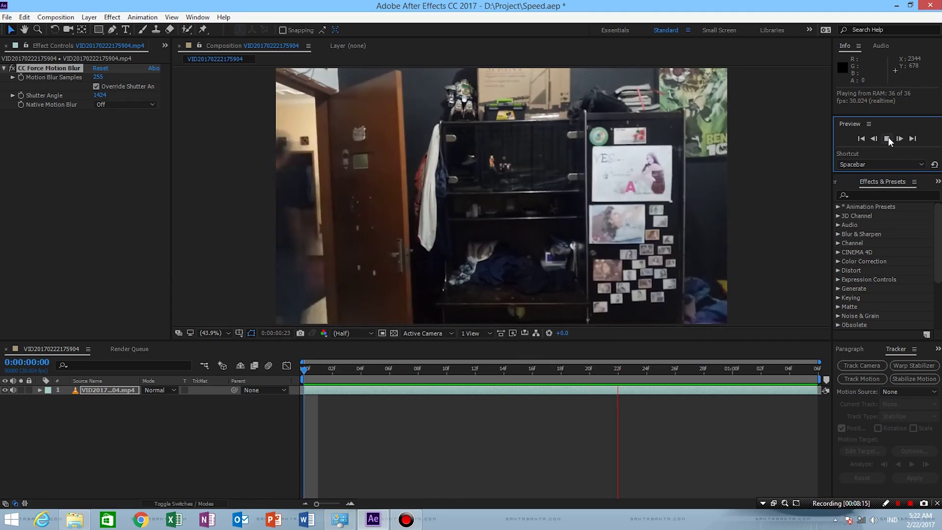
{"action": "left_click", "coordinate": [887, 140]}
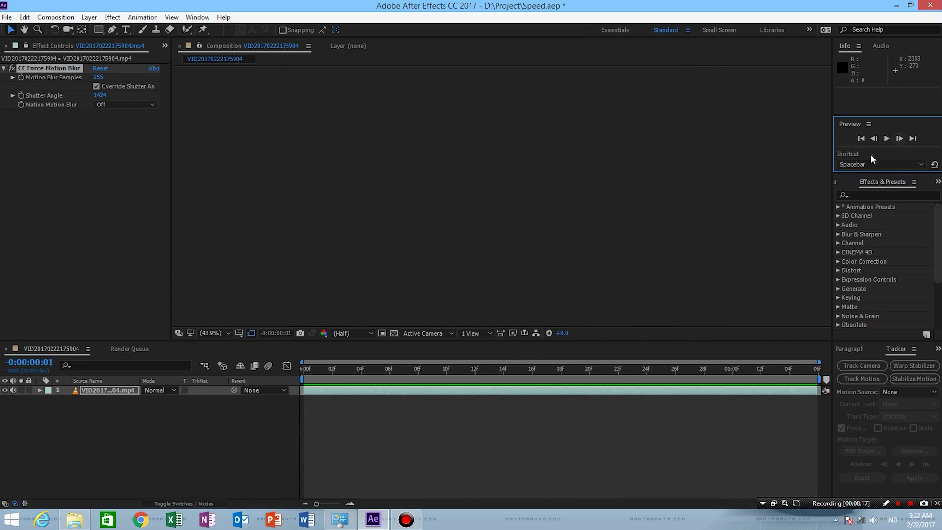
Set the Shutter Angle of CC Force Motion Blur to 2352 at 0:00:00:07 and move to 0:00:00:09
{"action": "left_click_drag", "start_coordinate": [334, 367], "coordinate": [417, 376]}
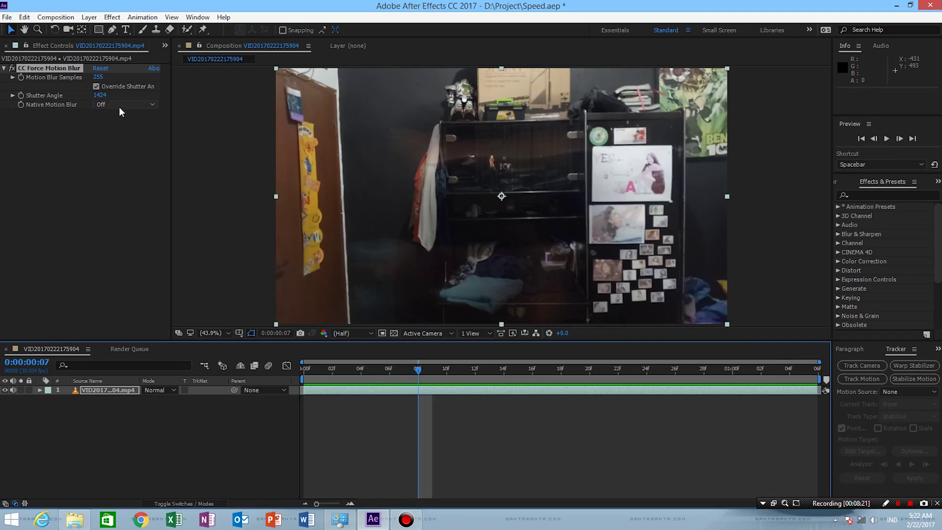
{"action": "left_click_drag", "start_coordinate": [122, 97], "coordinate": [270, 106]}
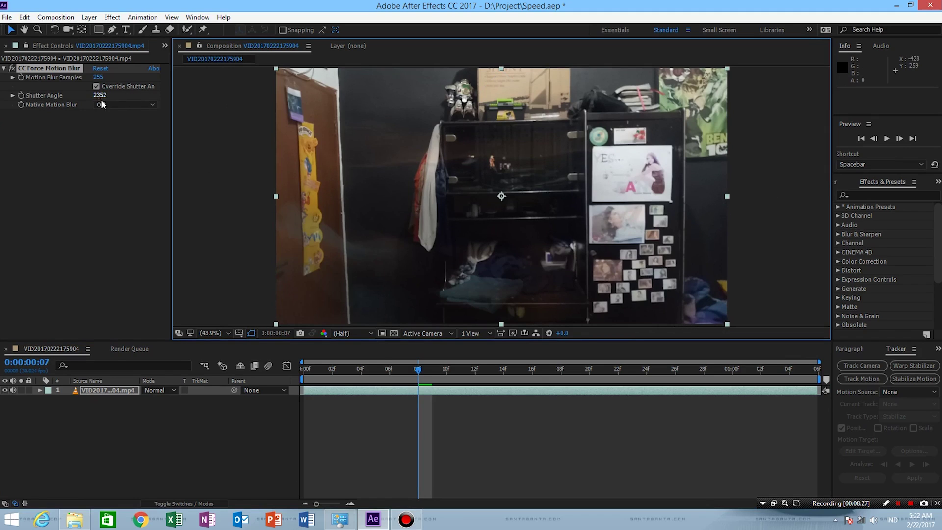
{"action": "left_click", "coordinate": [444, 368]}
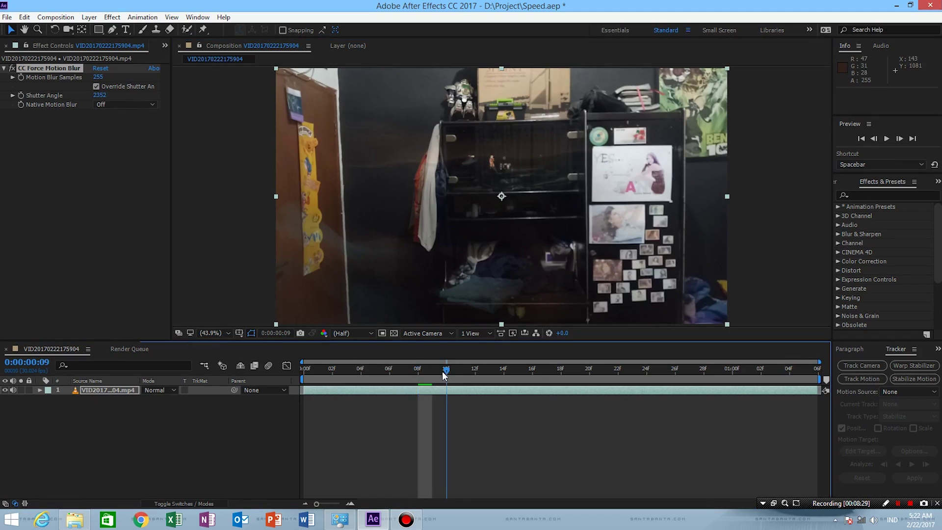
Scrub through the clip from 0:00:00:09 towards its end to examine the motion blur on individual frames
{"action": "left_click", "coordinate": [462, 370]}
{"action": "left_click_drag", "start_coordinate": [475, 373], "coordinate": [510, 375]}
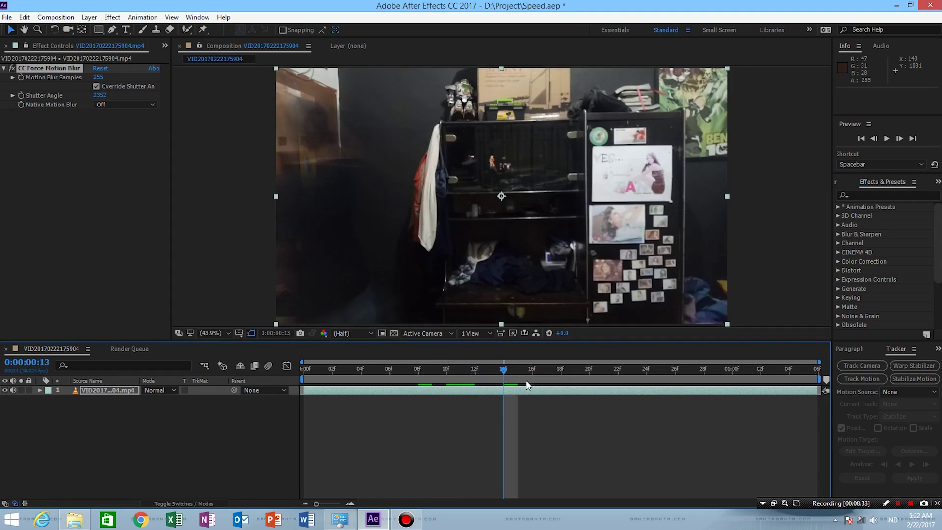
{"action": "left_click", "coordinate": [527, 372]}
{"action": "left_click", "coordinate": [549, 375]}
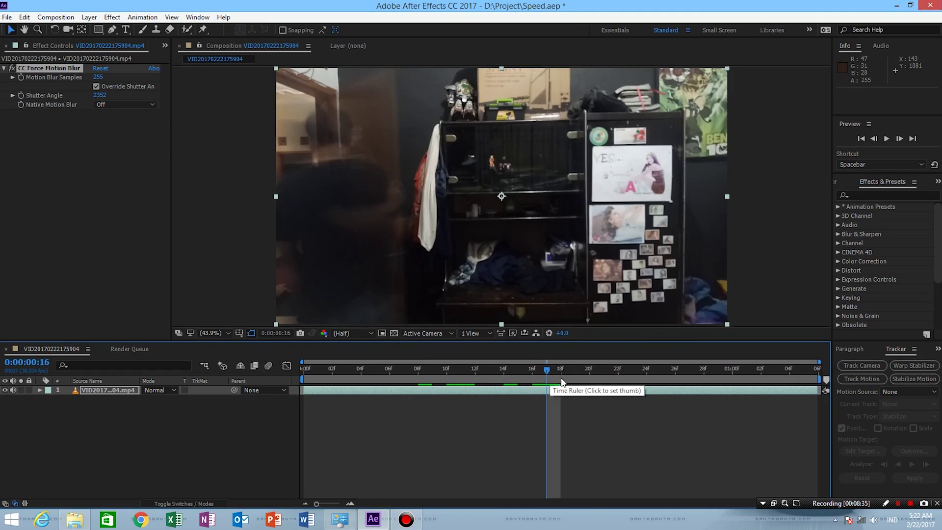
{"action": "left_click", "coordinate": [565, 379]}
{"action": "left_click_drag", "start_coordinate": [598, 385], "coordinate": [731, 377]}
Preview the whole clip to check the blur at the new shutter angle, and scrub through its second half
{"action": "left_click", "coordinate": [886, 139]}
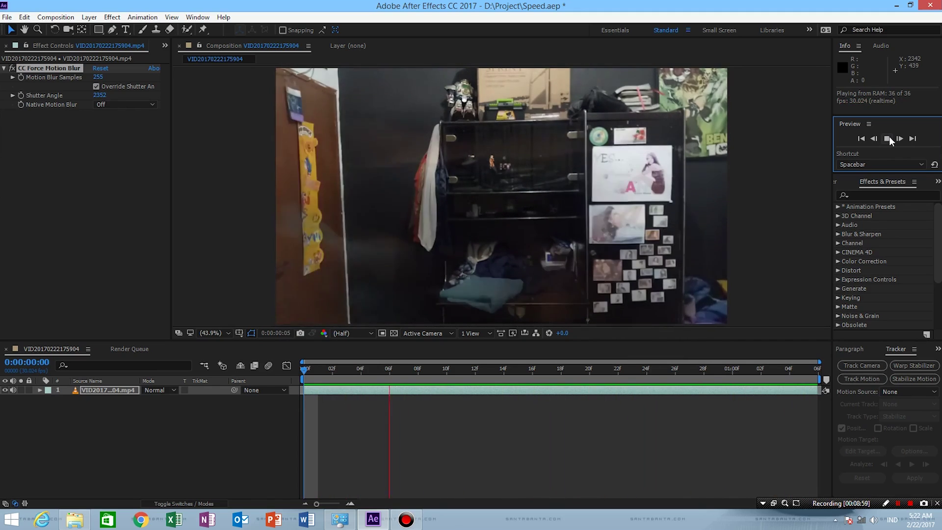
{"action": "left_click", "coordinate": [890, 139]}
{"action": "left_click_drag", "start_coordinate": [559, 365], "coordinate": [703, 376]}
{"action": "key", "text": "space"}
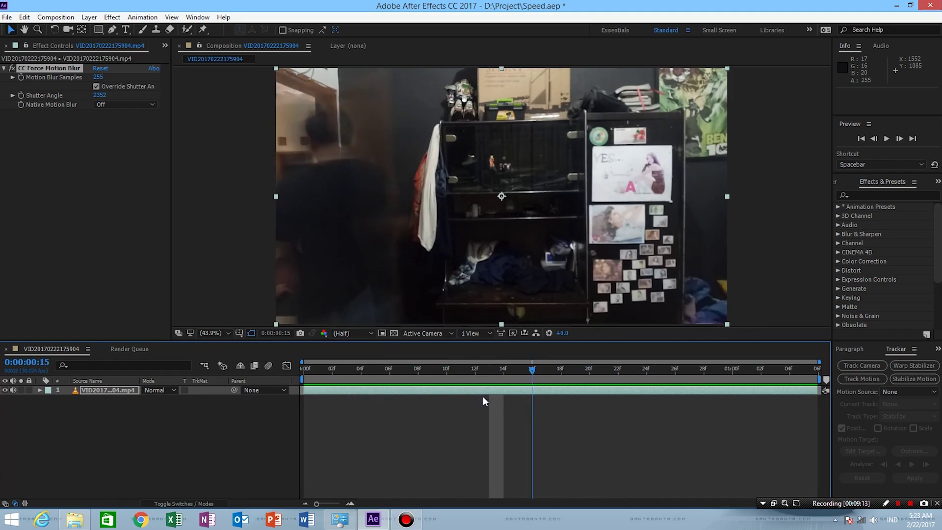
{"action": "left_click", "coordinate": [395, 398]}
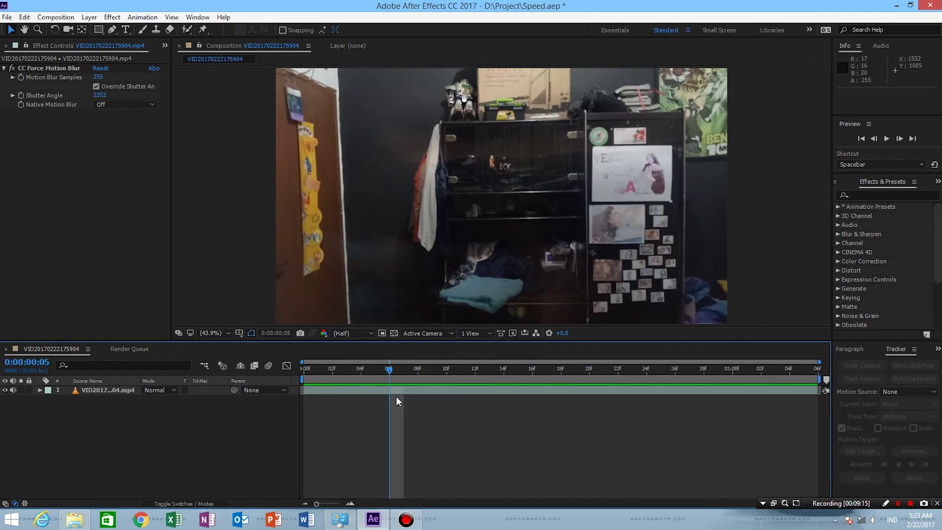
{"action": "double_click", "coordinate": [412, 391]}
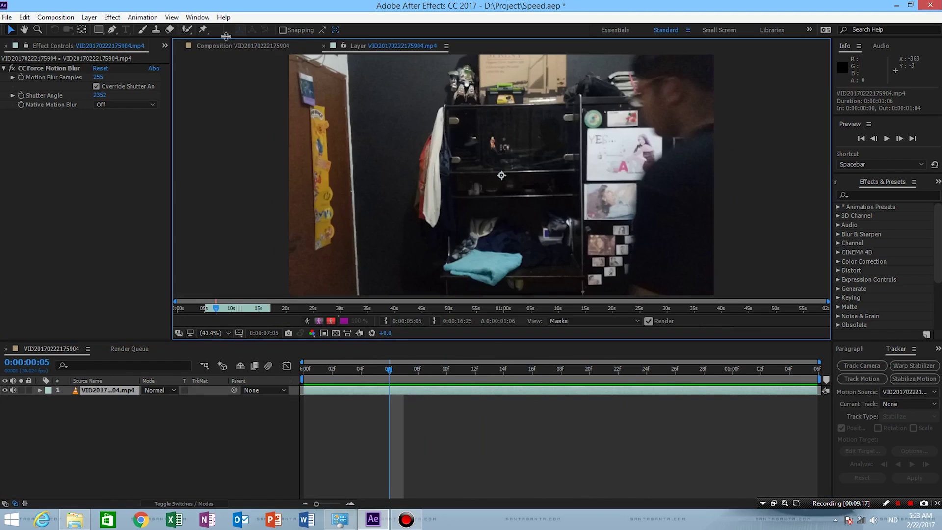
{"action": "left_click", "coordinate": [228, 45]}
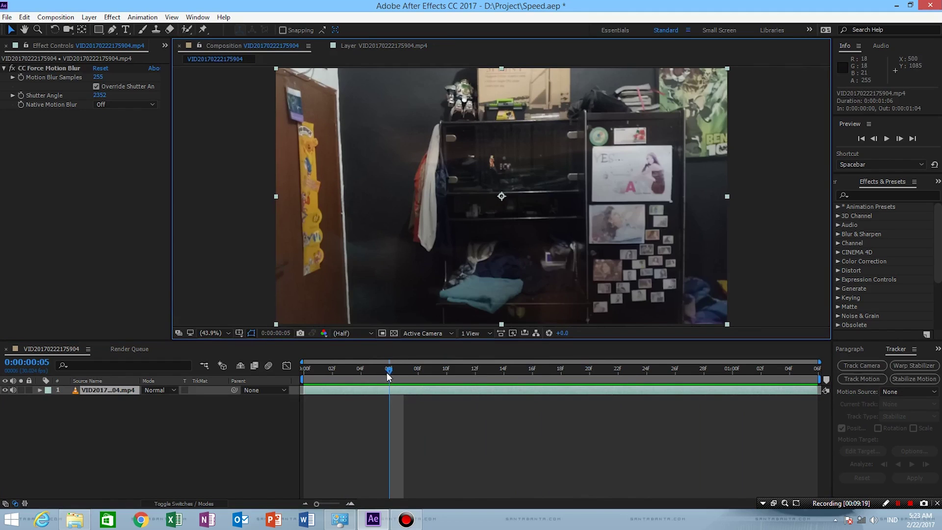
Set the video layer's Time Stretch factor to 5 and shorten the work area to the clip's new end
{"action": "left_click_drag", "start_coordinate": [390, 372], "coordinate": [361, 407]}
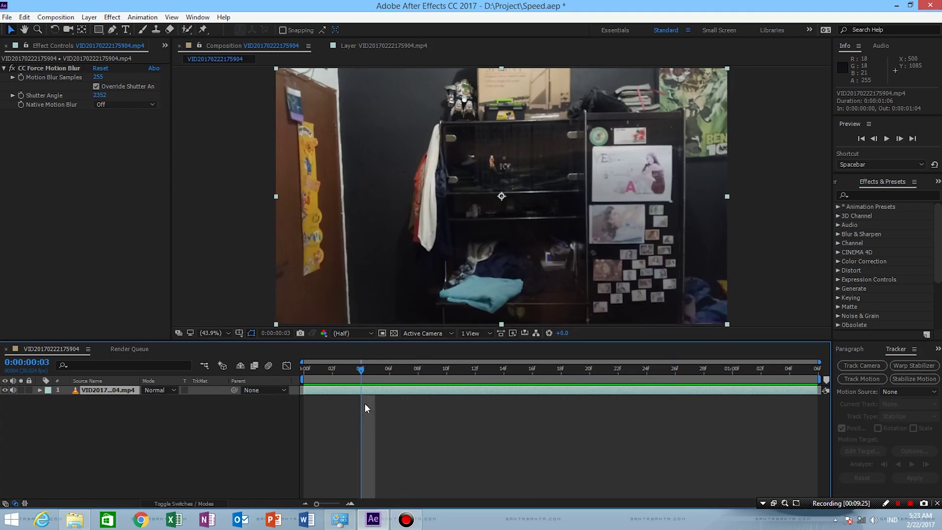
{"action": "right_click", "coordinate": [381, 389]}
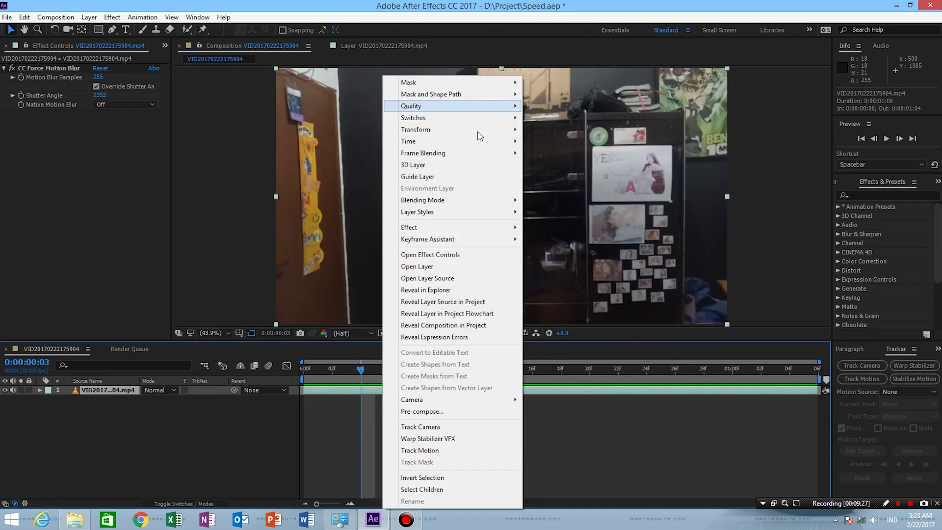
{"action": "mouse_move", "coordinate": [480, 148]}
{"action": "left_click", "coordinate": [564, 169]}
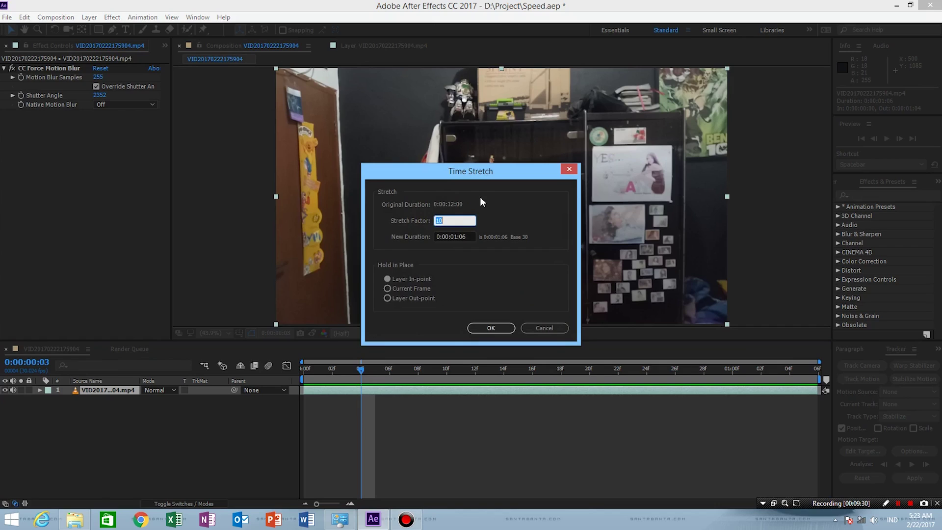
{"action": "type", "text": "5"}
{"action": "left_click", "coordinate": [478, 324]}
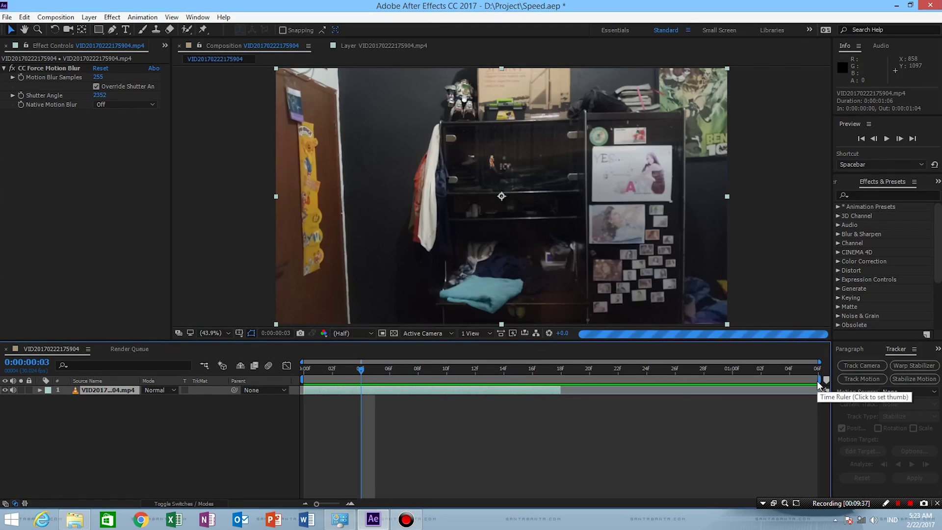
{"action": "left_click_drag", "start_coordinate": [817, 381], "coordinate": [562, 390]}
Preview the sped-up clip from the first frame within the shortened work area
{"action": "left_click", "coordinate": [306, 371]}
{"action": "key", "text": "space"}
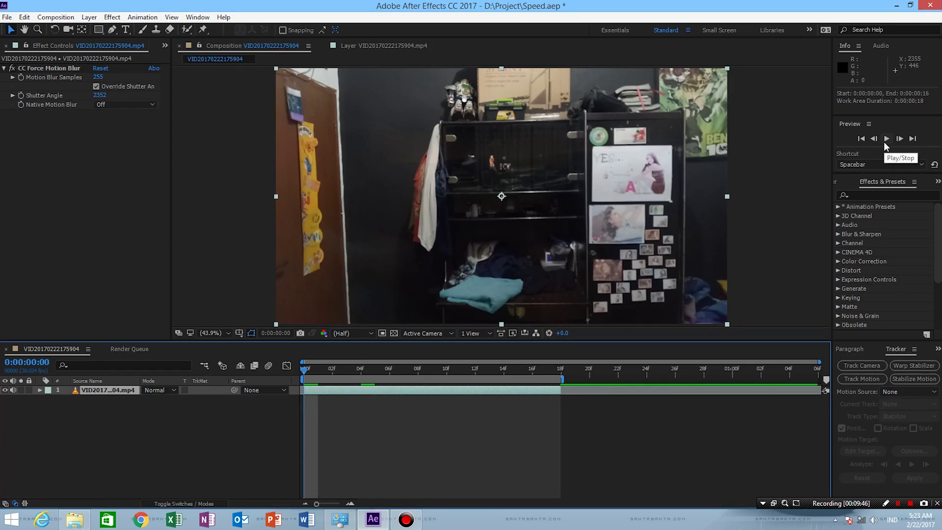
{"action": "left_click", "coordinate": [886, 142]}
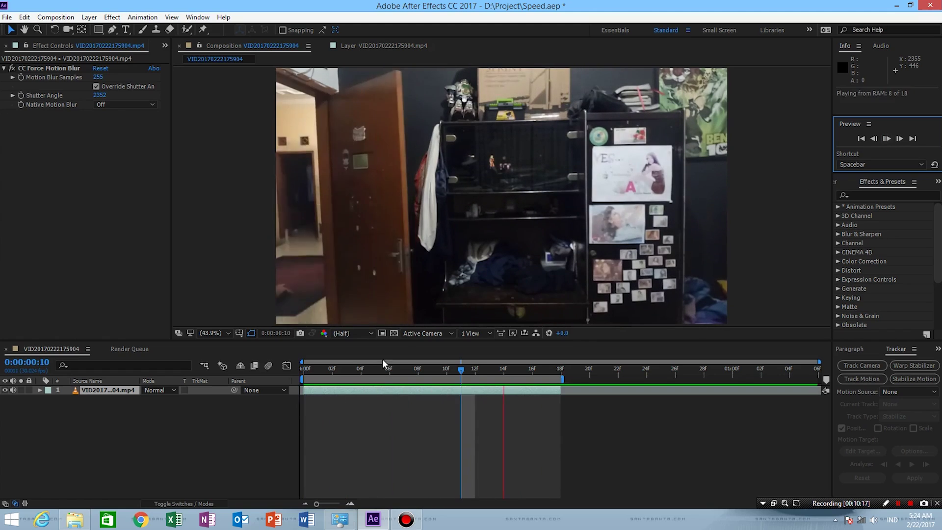
{"action": "left_click", "coordinate": [886, 140]}
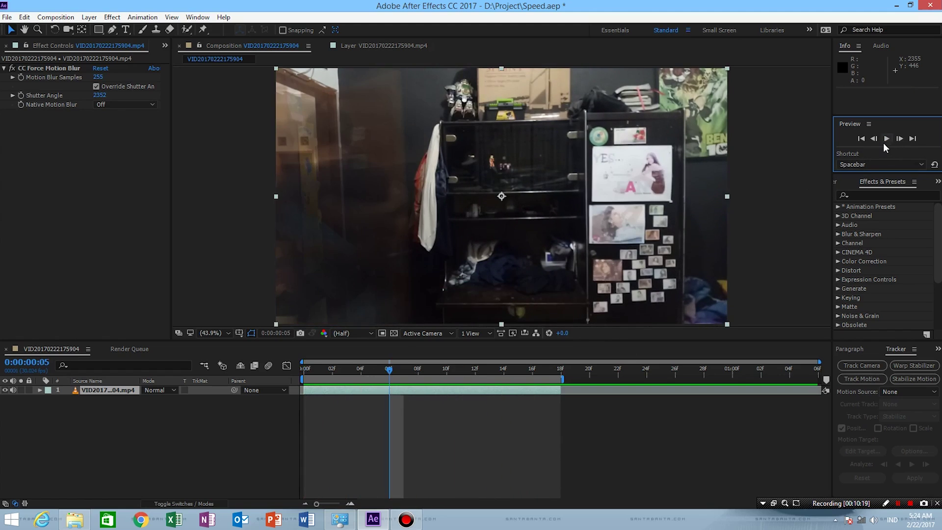
Scrub through the sped-up clip, play it again from the start, and return to the first frame with the layer deselected
{"action": "left_click_drag", "start_coordinate": [323, 370], "coordinate": [404, 373]}
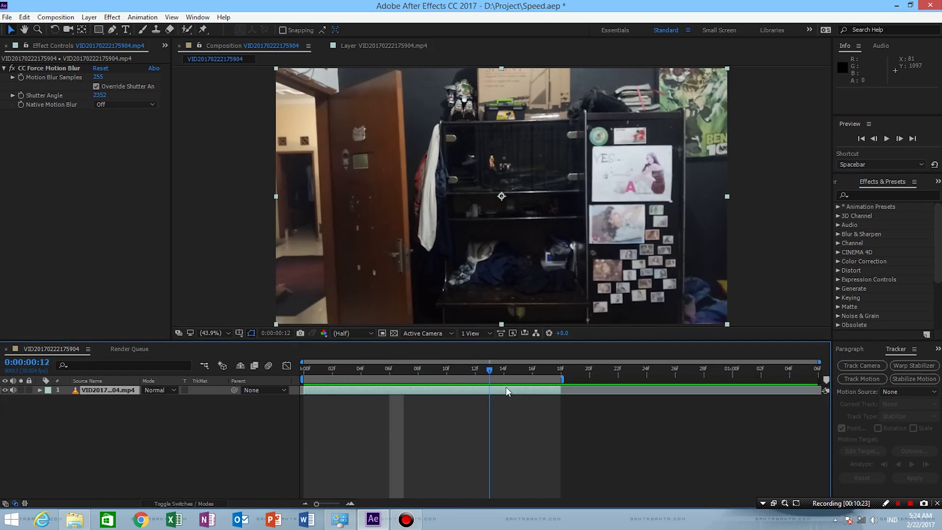
{"action": "left_click_drag", "start_coordinate": [554, 388], "coordinate": [209, 424]}
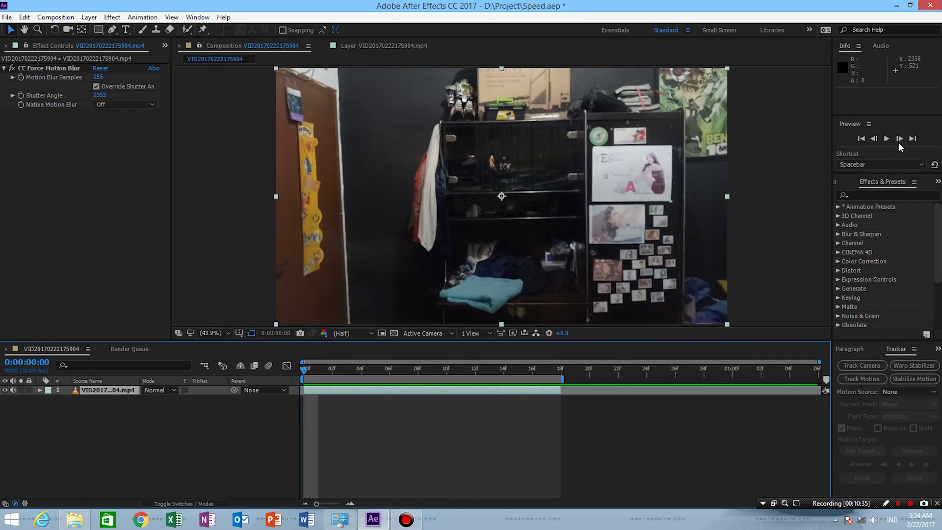
{"action": "left_click", "coordinate": [884, 139]}
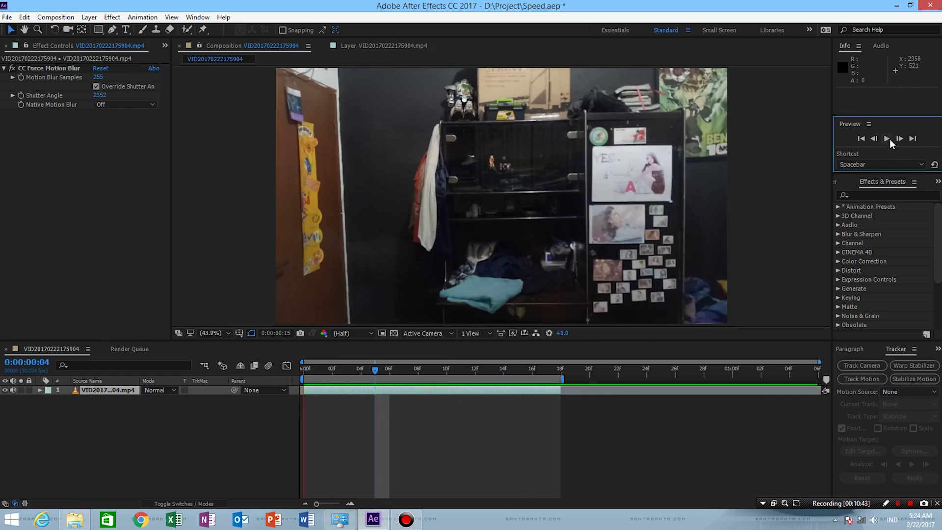
{"action": "left_click", "coordinate": [886, 139]}
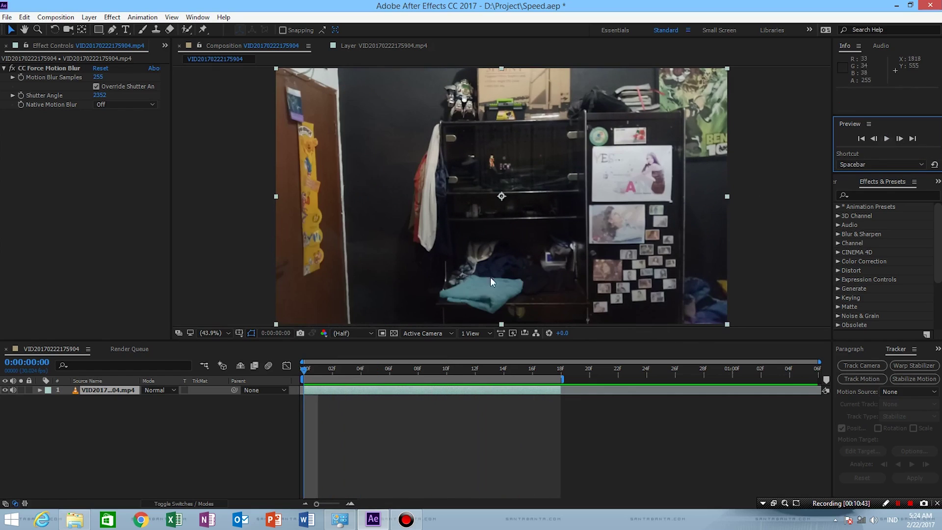
{"action": "left_click", "coordinate": [324, 371]}
{"action": "left_click", "coordinate": [317, 371]}
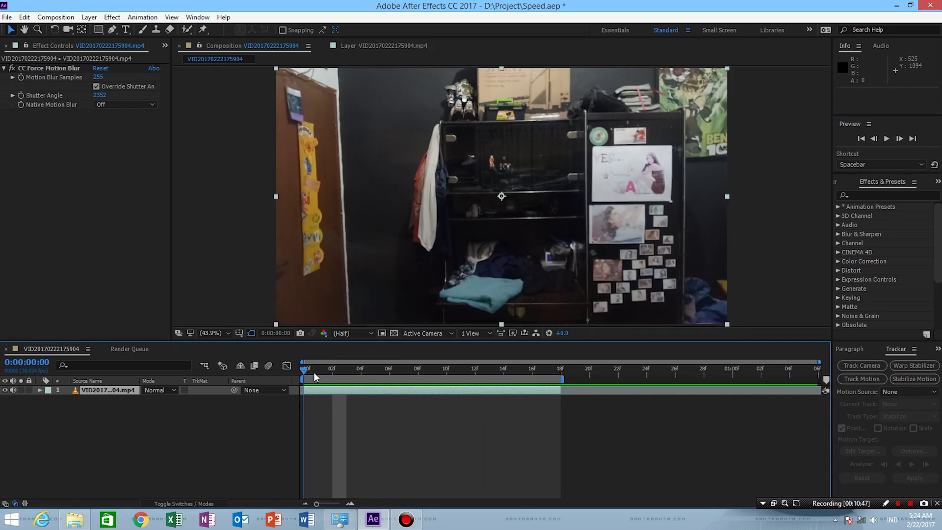
{"action": "left_click_drag", "start_coordinate": [312, 372], "coordinate": [294, 387]}
{"action": "left_click", "coordinate": [218, 437]}
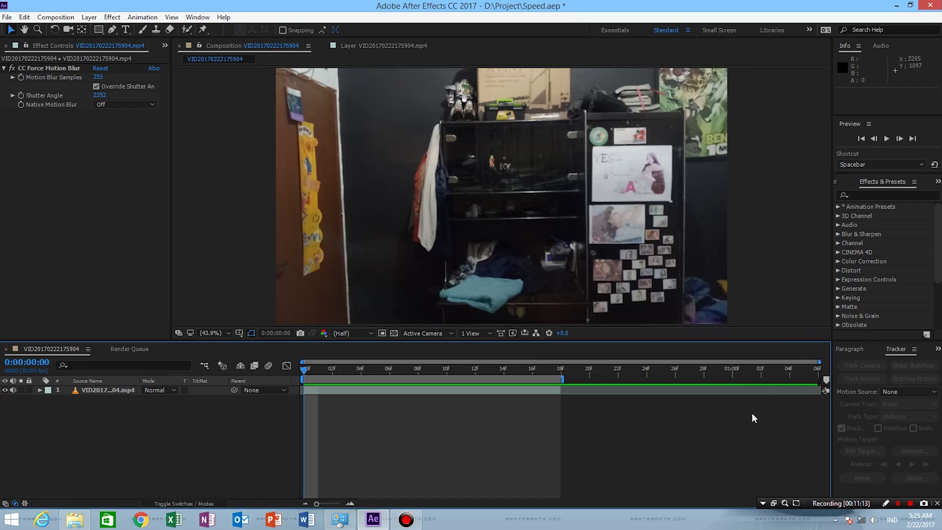
{"action": "left_click", "coordinate": [853, 349]}
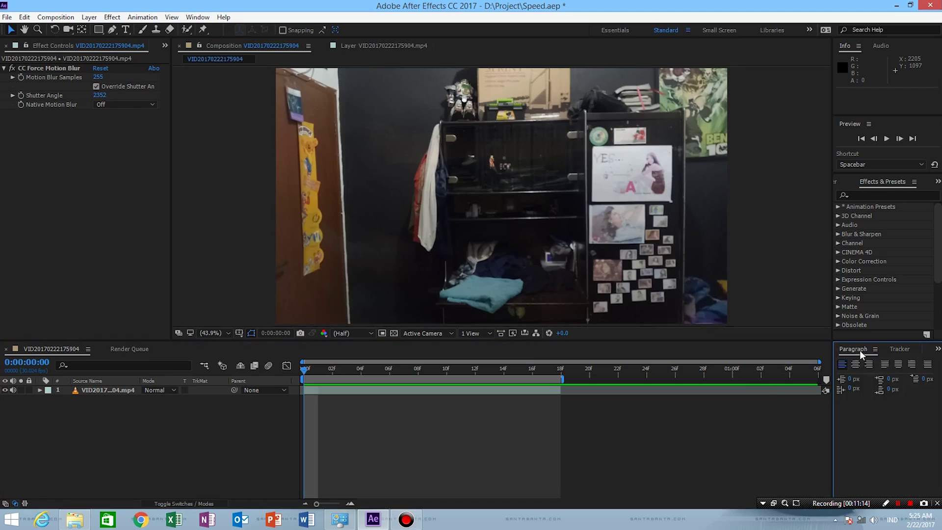
{"action": "left_click", "coordinate": [900, 349]}
{"action": "left_click", "coordinate": [938, 349]}
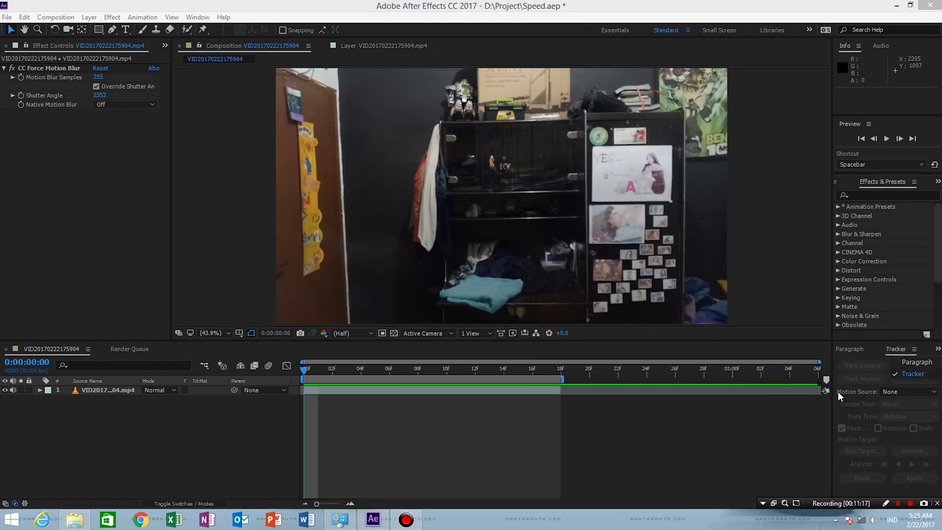
{"action": "left_click", "coordinate": [758, 441]}
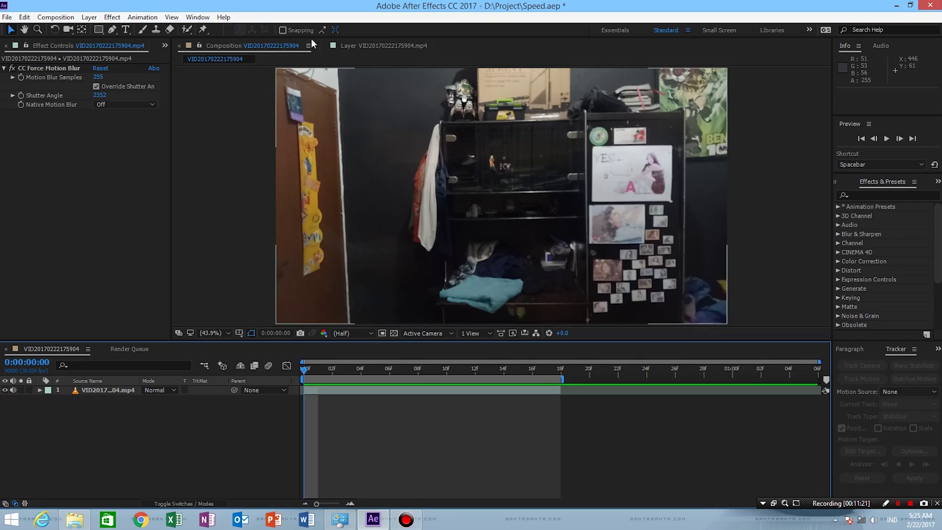
Add the Wiggler panel to the workspace
{"action": "left_click", "coordinate": [198, 18]}
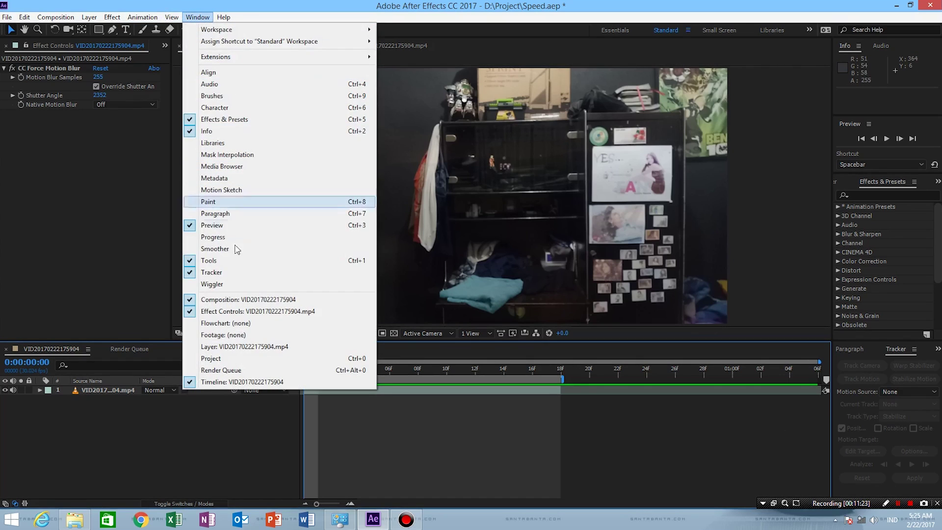
{"action": "left_click", "coordinate": [196, 286]}
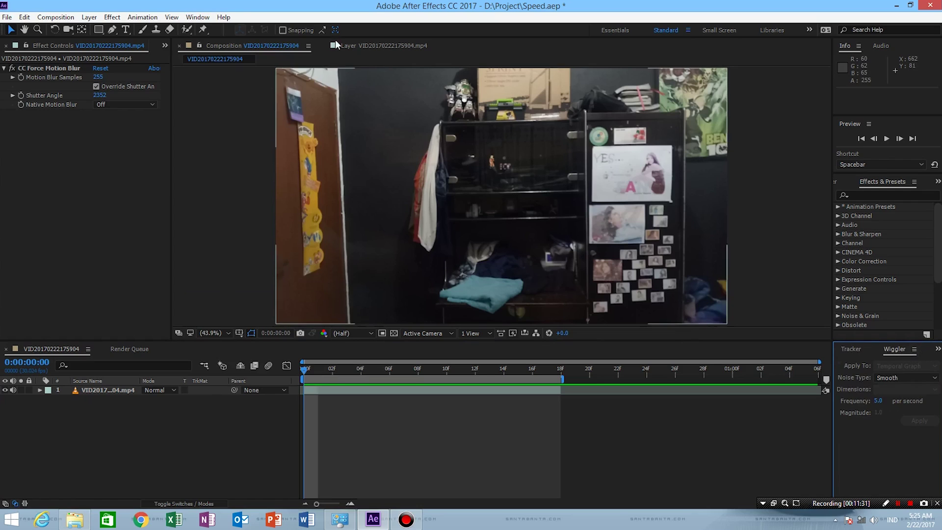
{"action": "left_click", "coordinate": [197, 17]}
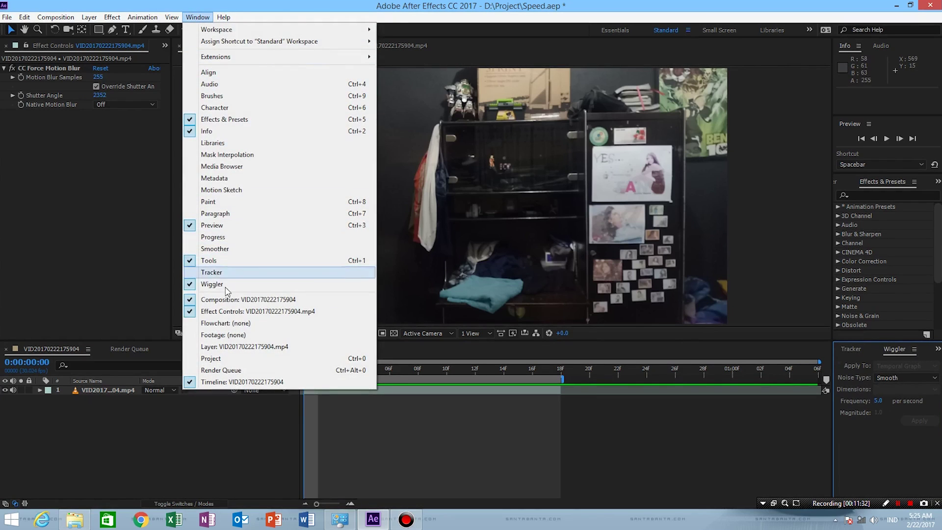
{"action": "left_click", "coordinate": [210, 420]}
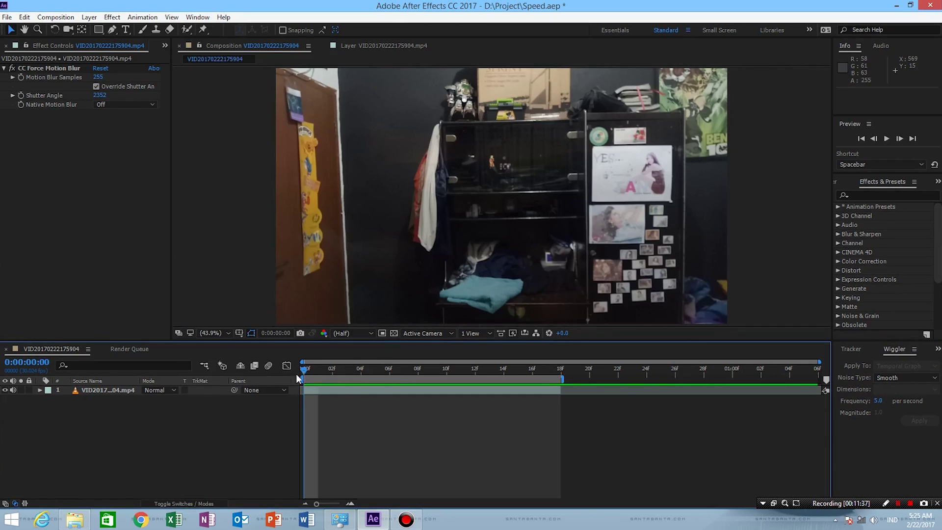
{"action": "double_click", "coordinate": [117, 390]}
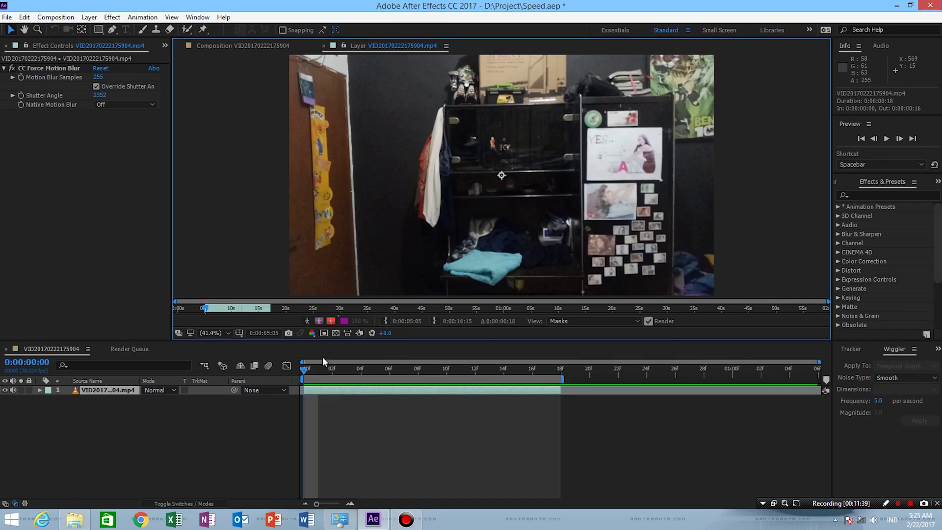
{"action": "left_click", "coordinate": [254, 45]}
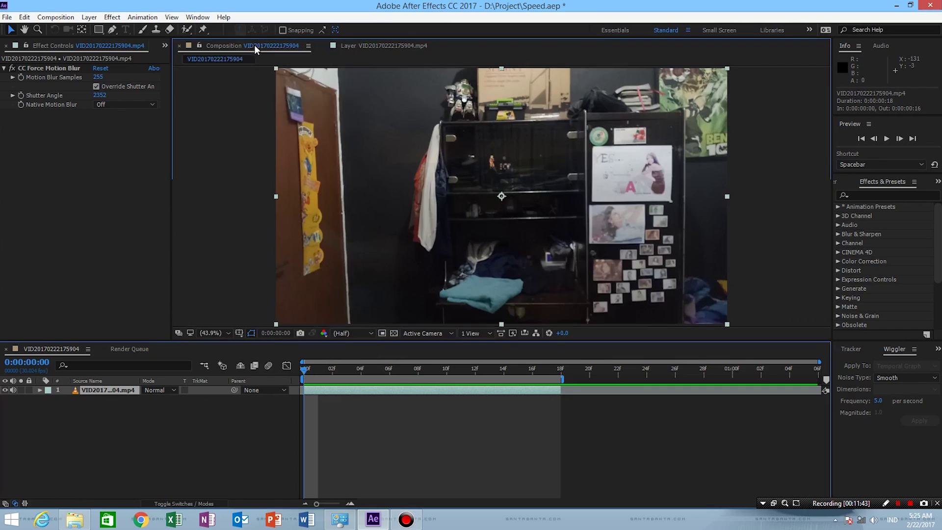
{"action": "left_click", "coordinate": [270, 466]}
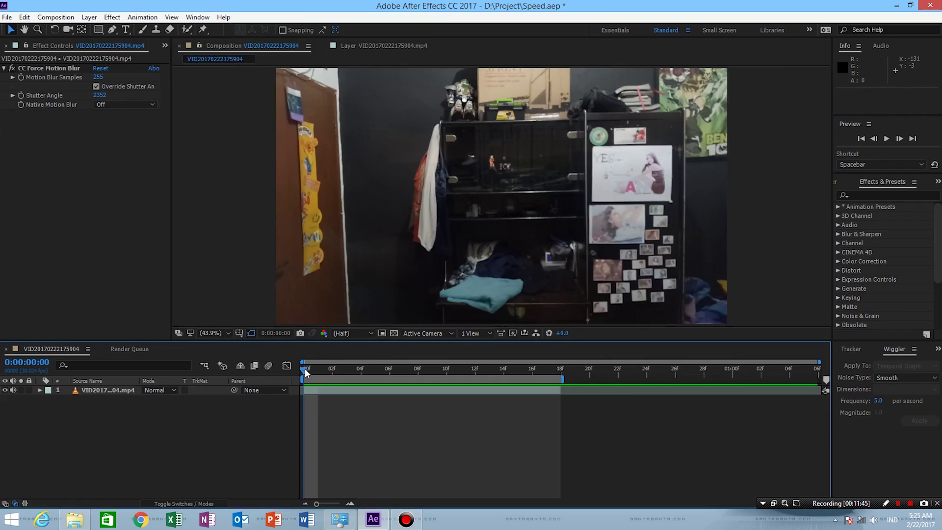
Reveal the video layer's Position property and set a Position keyframe at 0:00:00:00
{"action": "mouse_move", "coordinate": [307, 371]}
{"action": "left_mouse_down"}
{"action": "mouse_move", "coordinate": [336, 378]}
{"action": "mouse_move", "coordinate": [305, 381]}
{"action": "left_mouse_up"}
{"action": "left_click", "coordinate": [308, 390]}
{"action": "key", "text": "p"}
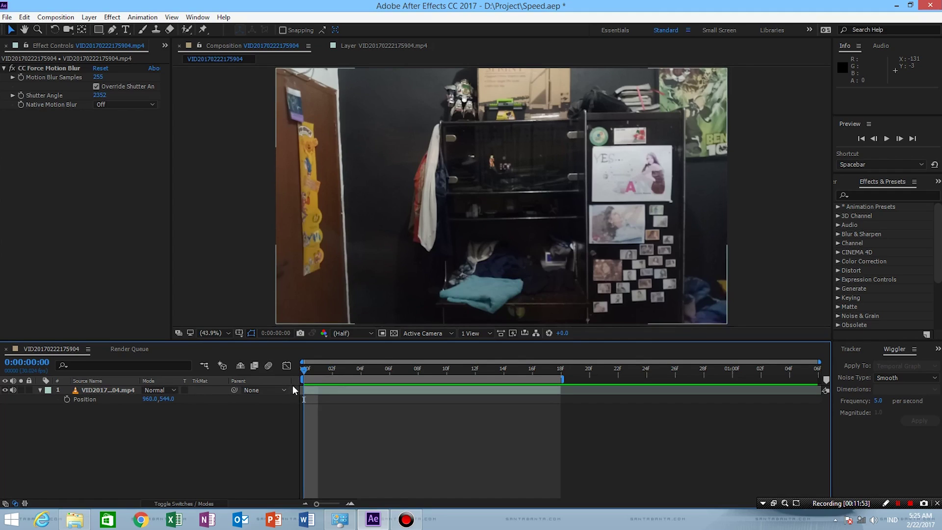
{"action": "left_click", "coordinate": [67, 399]}
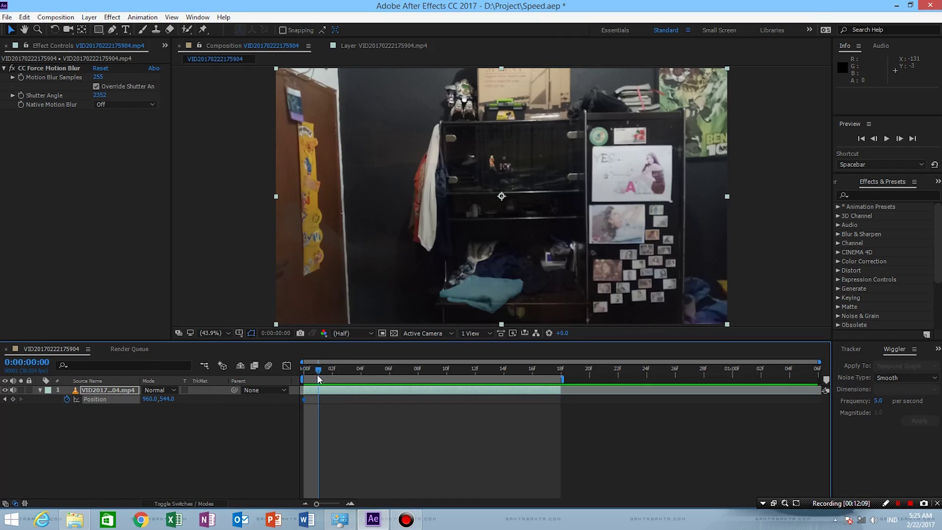
Add a second Position keyframe at the clip's end, at 0:00:00:17, keeping the same position value
{"action": "key", "text": "space"}
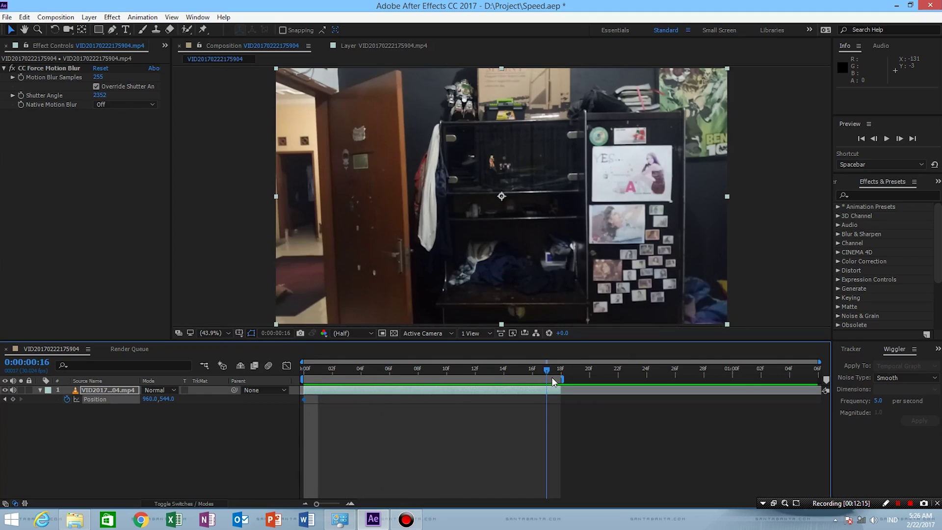
{"action": "left_click", "coordinate": [13, 399]}
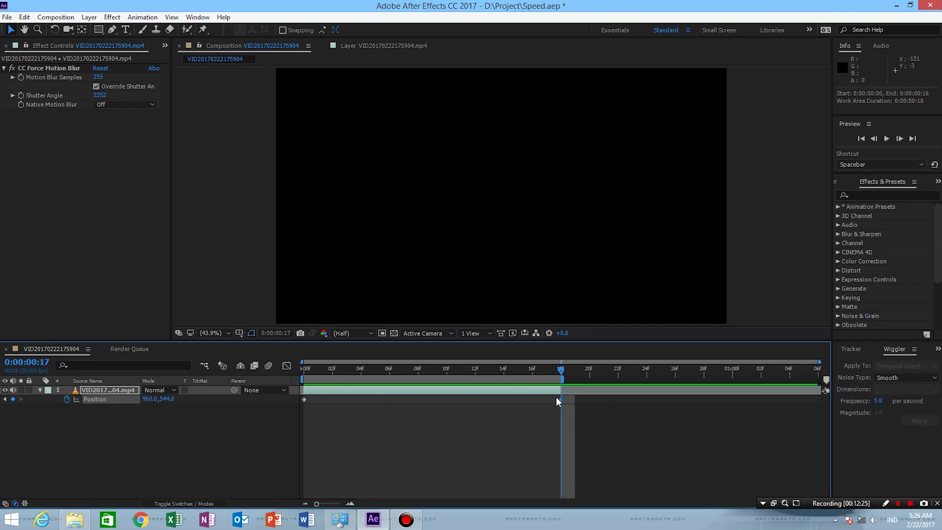
{"action": "left_click", "coordinate": [643, 438]}
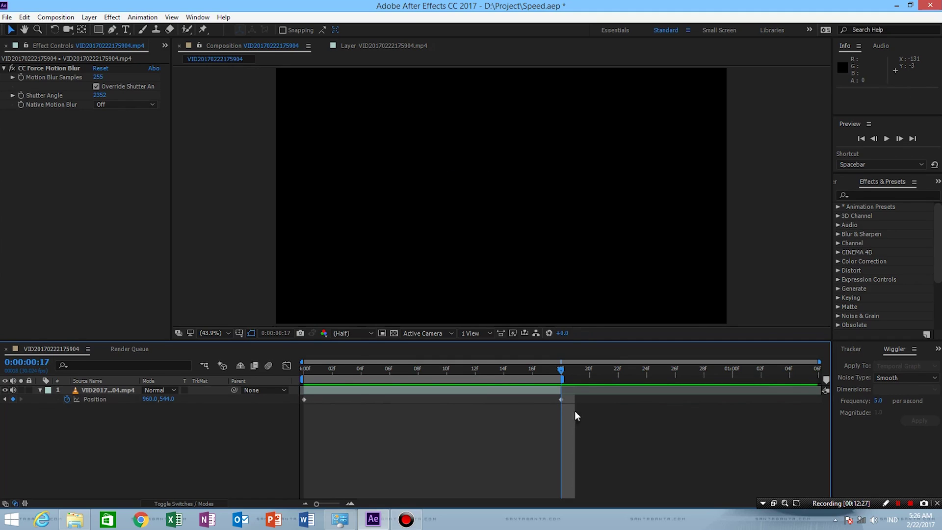
Move the end Position keyframe earlier to 0:00:00:11 on the video layer
{"action": "left_click_drag", "start_coordinate": [535, 374], "coordinate": [470, 390]}
{"action": "left_click", "coordinate": [471, 390]}
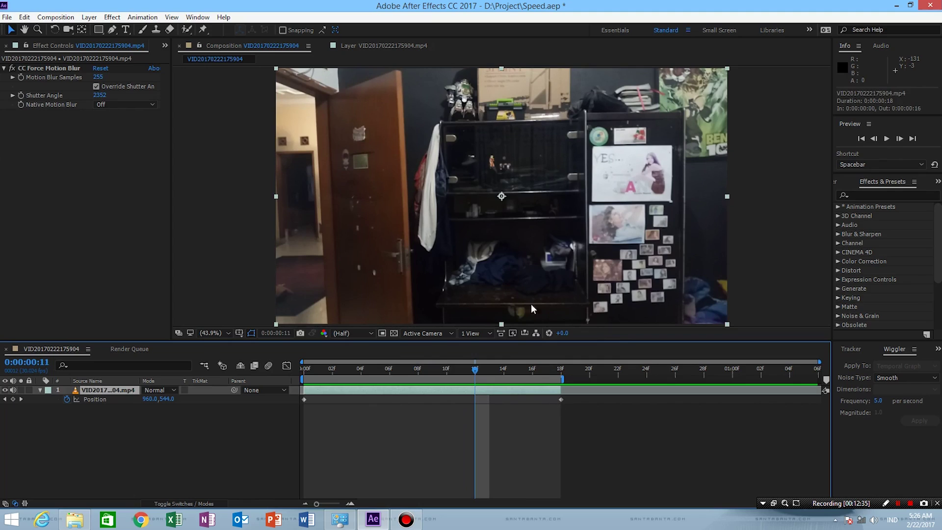
{"action": "left_click", "coordinate": [560, 399]}
{"action": "left_click_drag", "start_coordinate": [561, 400], "coordinate": [480, 400]}
Select both Position keyframes and apply the Wiggler to them with a frequency of 7 per second and a magnitude of 10
{"action": "left_click_drag", "start_coordinate": [594, 455], "coordinate": [322, 410]}
{"action": "left_click_drag", "start_coordinate": [514, 442], "coordinate": [304, 391]}
{"action": "left_click_drag", "start_coordinate": [540, 447], "coordinate": [448, 393]}
{"action": "left_click", "coordinate": [519, 436]}
{"action": "left_click_drag", "start_coordinate": [534, 441], "coordinate": [295, 392]}
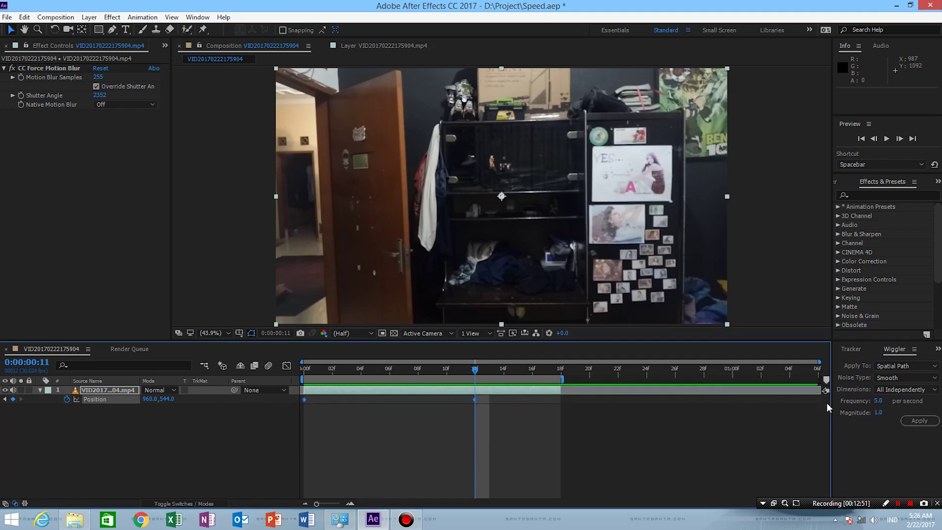
{"action": "left_click", "coordinate": [881, 401]}
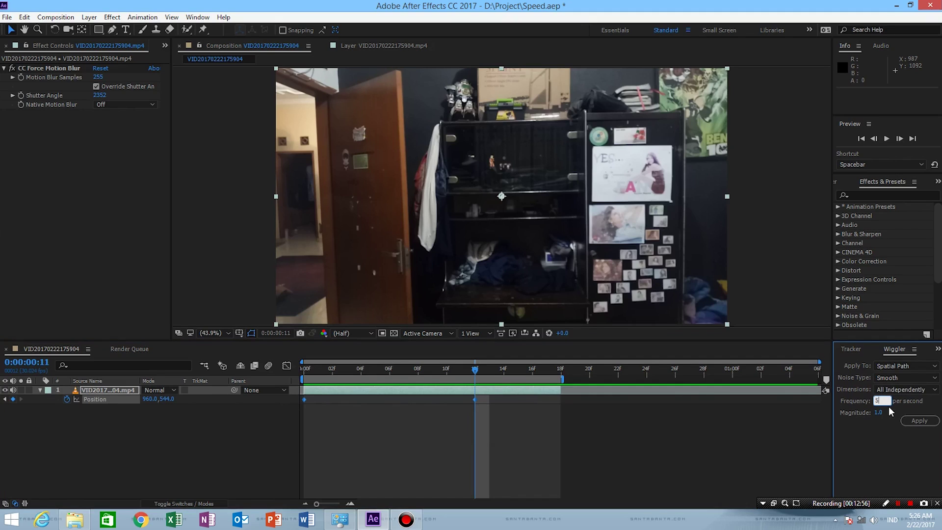
{"action": "left_click", "coordinate": [880, 412]}
{"action": "key", "text": "BackSpace"}
{"action": "type", "text": "10"}
{"action": "key", "text": "Return"}
{"action": "left_click", "coordinate": [920, 421]}
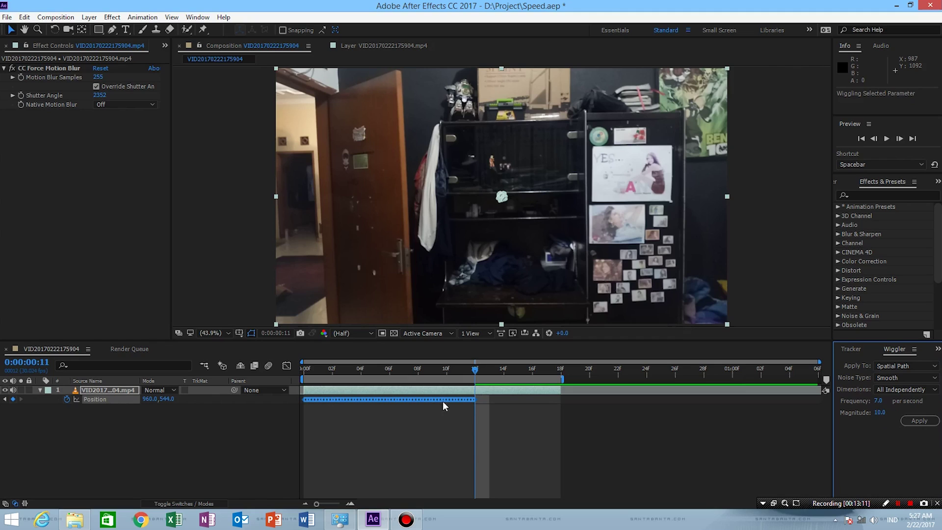
Play the shaken clip from the first frame, examine the picture edges, and return to the first frame with the layer deselected
{"action": "left_click", "coordinate": [309, 370]}
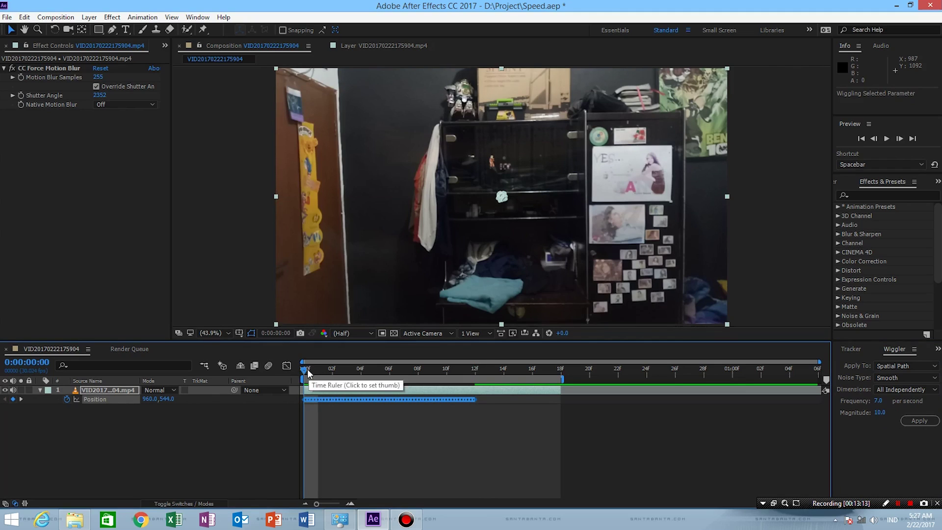
{"action": "left_click", "coordinate": [887, 139]}
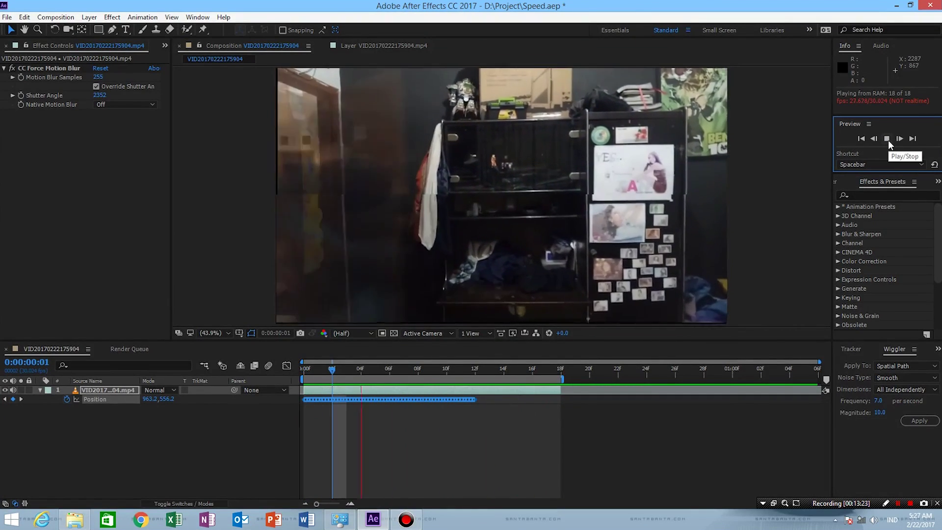
{"action": "left_click", "coordinate": [886, 139]}
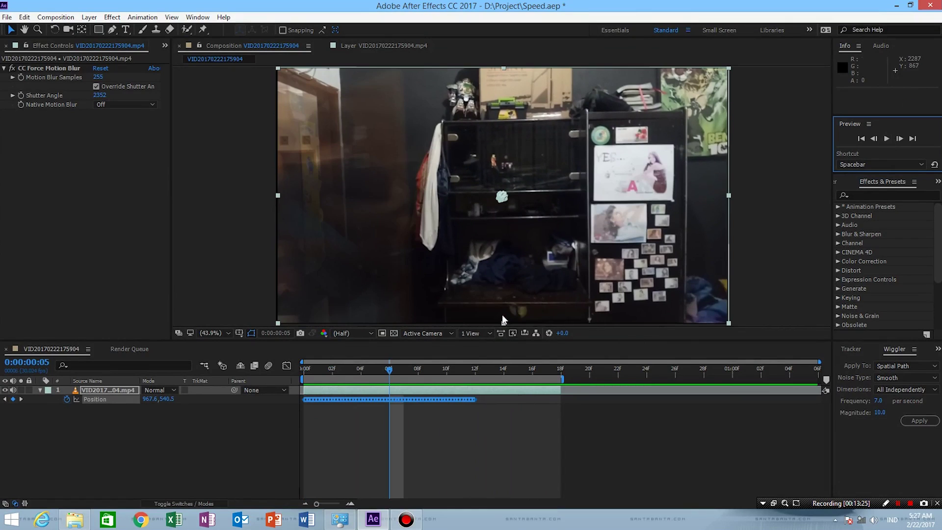
{"action": "mouse_move", "coordinate": [394, 372]}
{"action": "left_mouse_down"}
{"action": "mouse_move", "coordinate": [461, 375]}
{"action": "mouse_move", "coordinate": [340, 375]}
{"action": "mouse_move", "coordinate": [556, 379]}
{"action": "mouse_move", "coordinate": [332, 377]}
{"action": "mouse_move", "coordinate": [396, 370]}
{"action": "left_mouse_up"}
{"action": "left_click", "coordinate": [284, 390]}
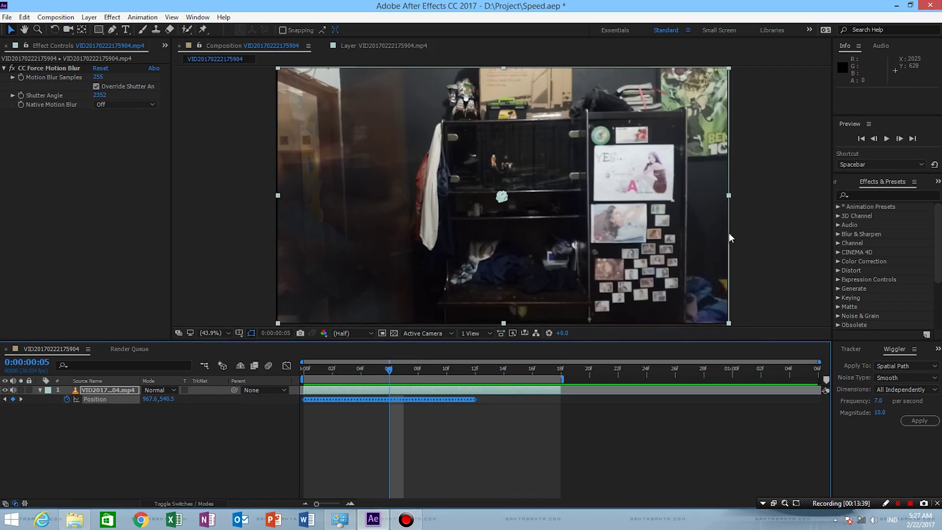
{"action": "left_click", "coordinate": [333, 326]}
{"action": "left_click_drag", "start_coordinate": [320, 367], "coordinate": [413, 372]}
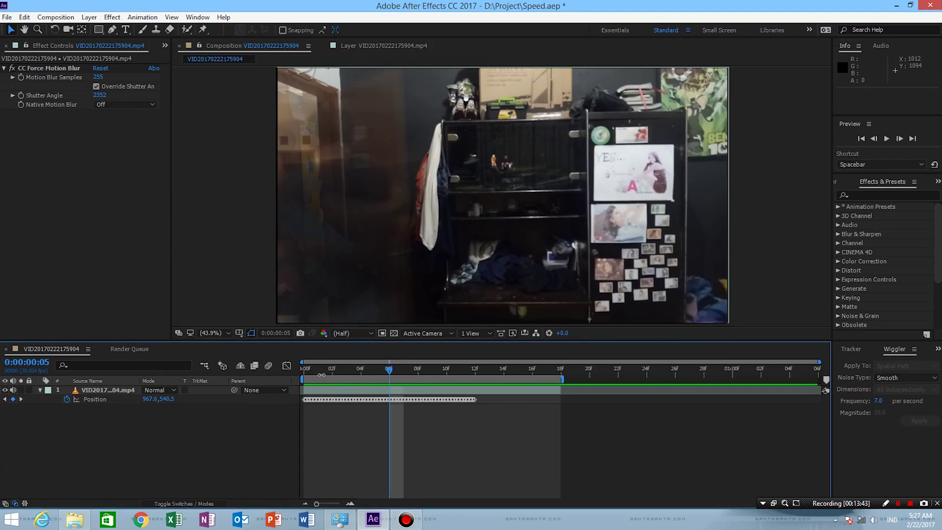
{"action": "left_click_drag", "start_coordinate": [316, 372], "coordinate": [276, 367]}
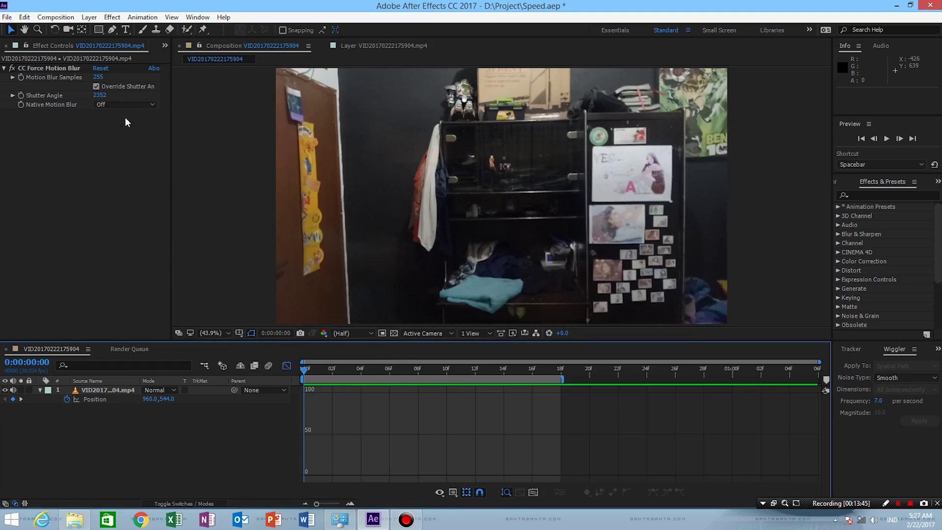
{"action": "left_click", "coordinate": [128, 222]}
{"action": "left_click", "coordinate": [159, 442]}
{"action": "left_click", "coordinate": [286, 366]}
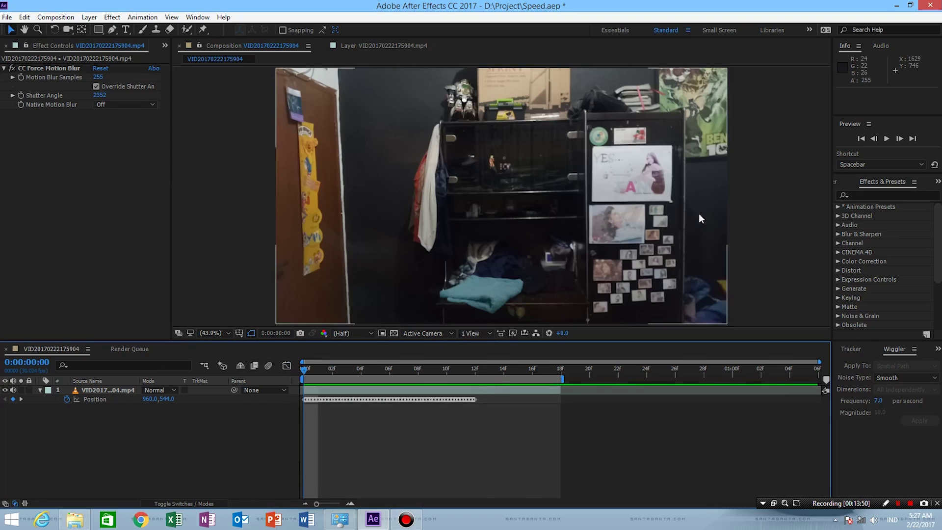
Search the effects for "motion" and apply Motion Tile to the video layer
{"action": "left_click", "coordinate": [873, 195]}
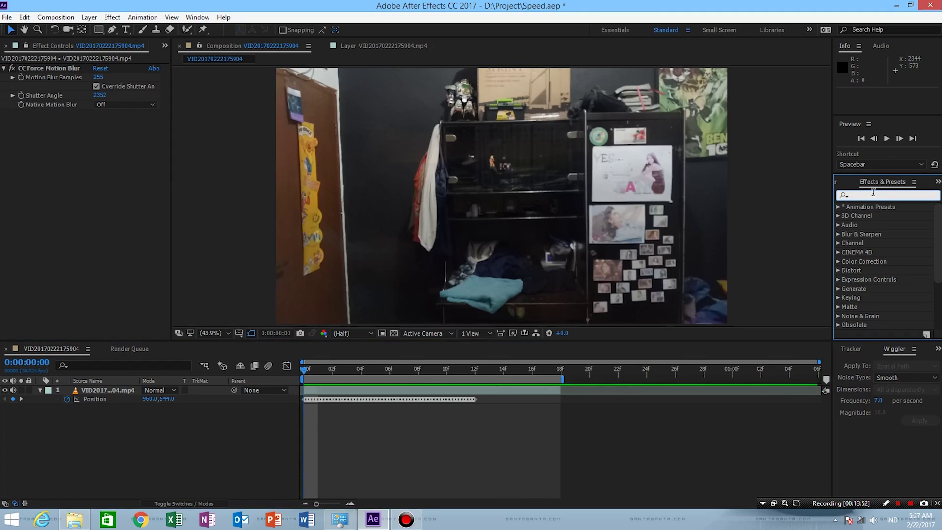
{"action": "type", "text": "motion"}
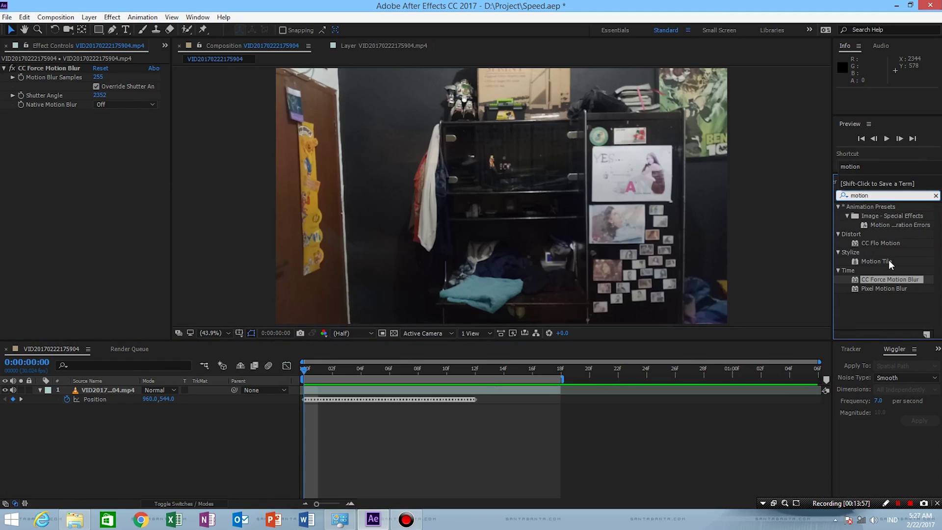
{"action": "left_click_drag", "start_coordinate": [887, 261], "coordinate": [479, 387]}
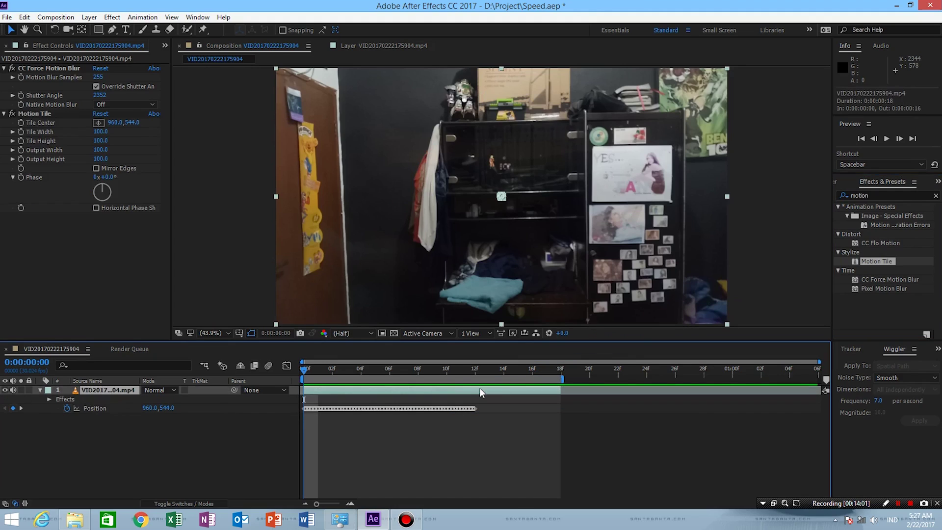
{"action": "left_click", "coordinate": [125, 267]}
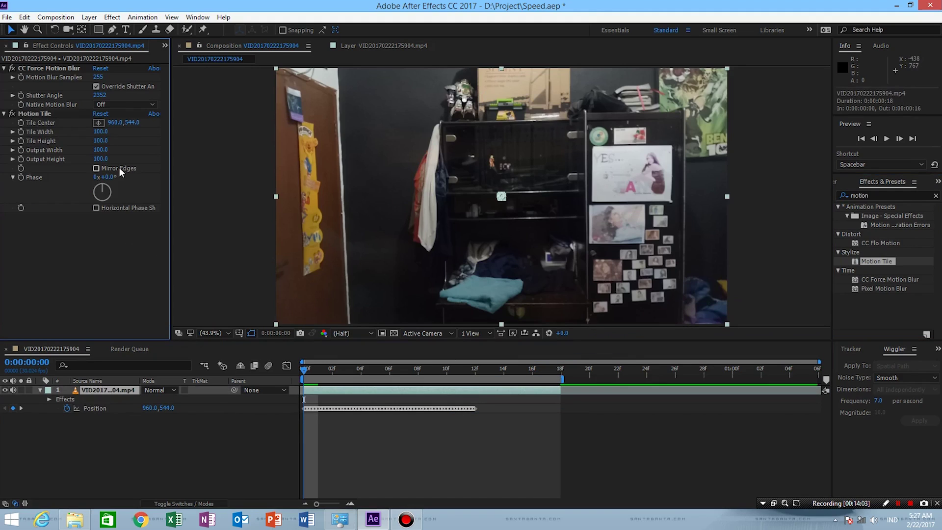
Set Motion Tile's Output Width to 310 and Output Height to 700, and enable Mirror Edges
{"action": "left_click", "coordinate": [327, 372]}
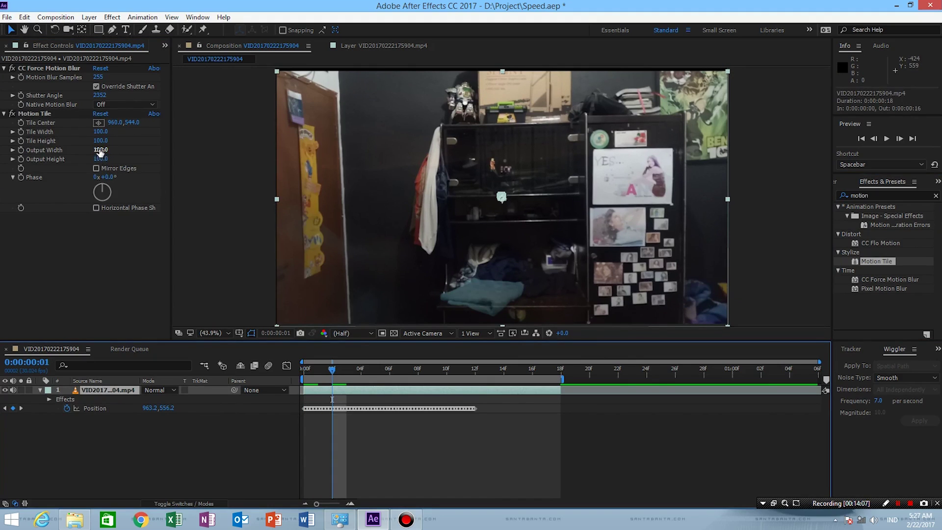
{"action": "left_click_drag", "start_coordinate": [100, 150], "coordinate": [158, 165]}
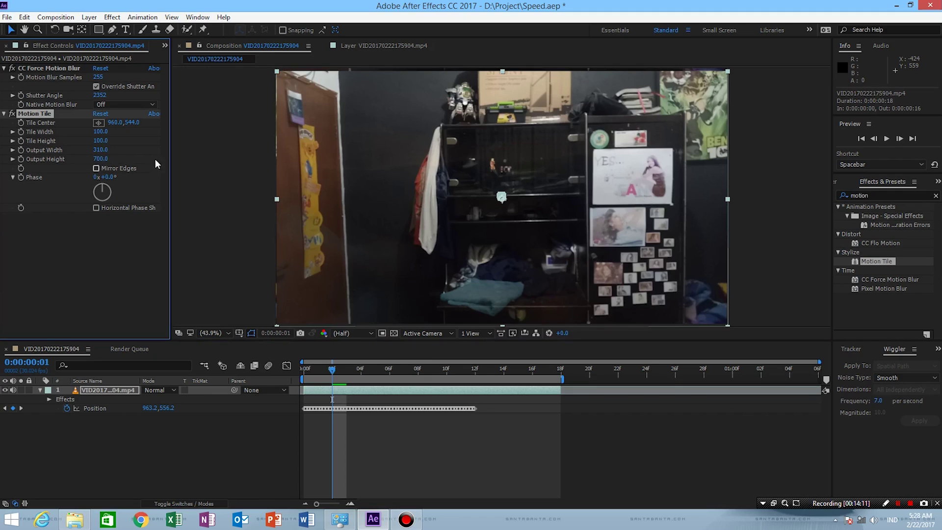
{"action": "left_click", "coordinate": [333, 372]}
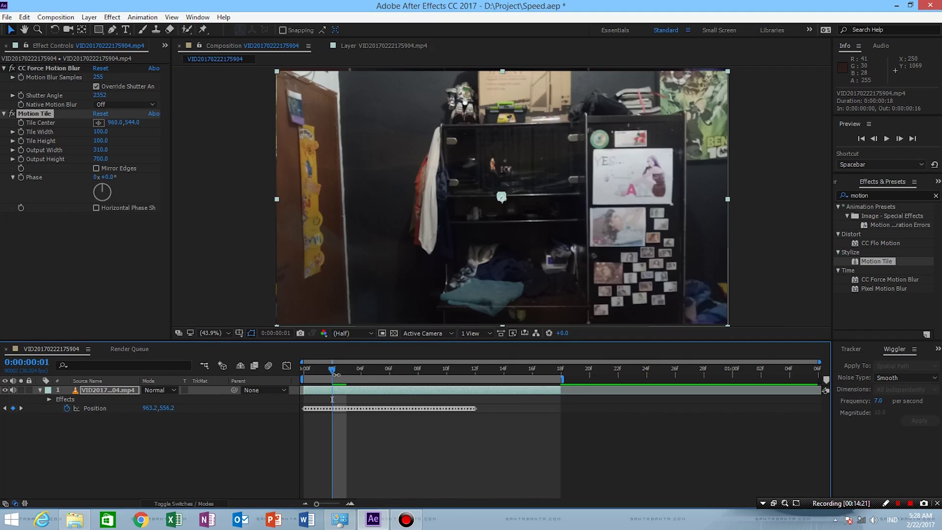
{"action": "left_click", "coordinate": [346, 373]}
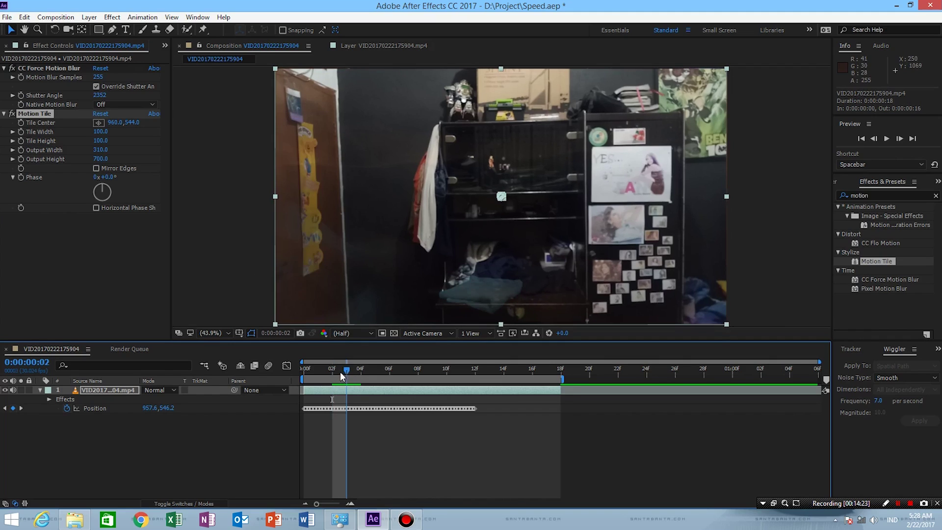
{"action": "left_click", "coordinate": [338, 373]}
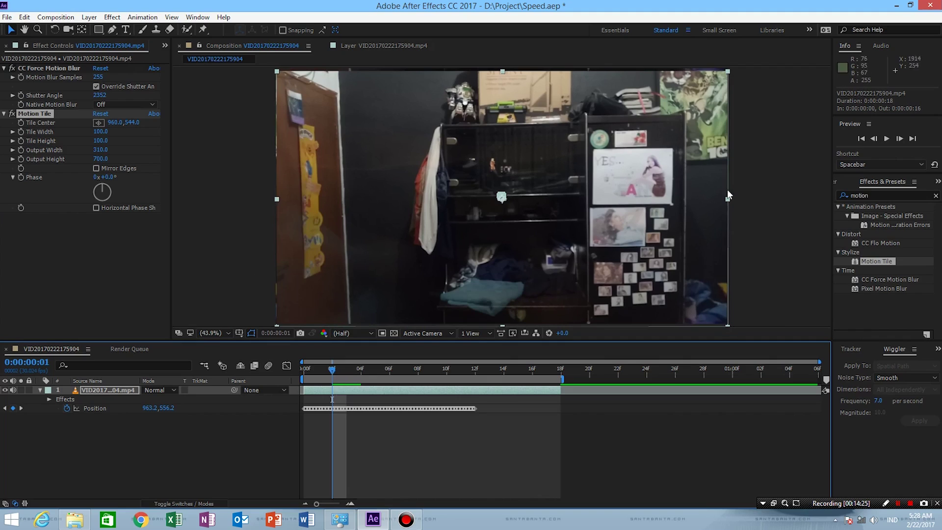
{"action": "left_click", "coordinate": [99, 168]}
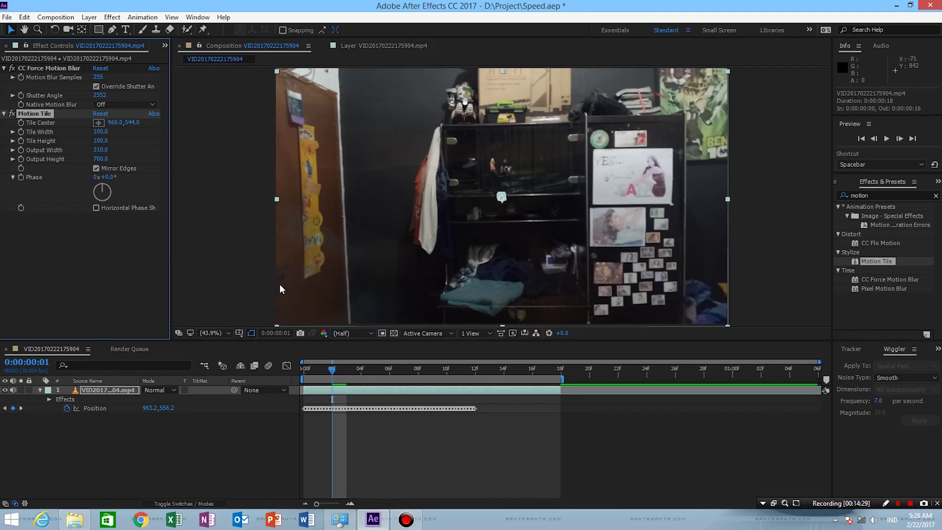
Play the tiled, shaking clip from the first frame and scrub through it to examine the finished speed effect
{"action": "left_click", "coordinate": [305, 369]}
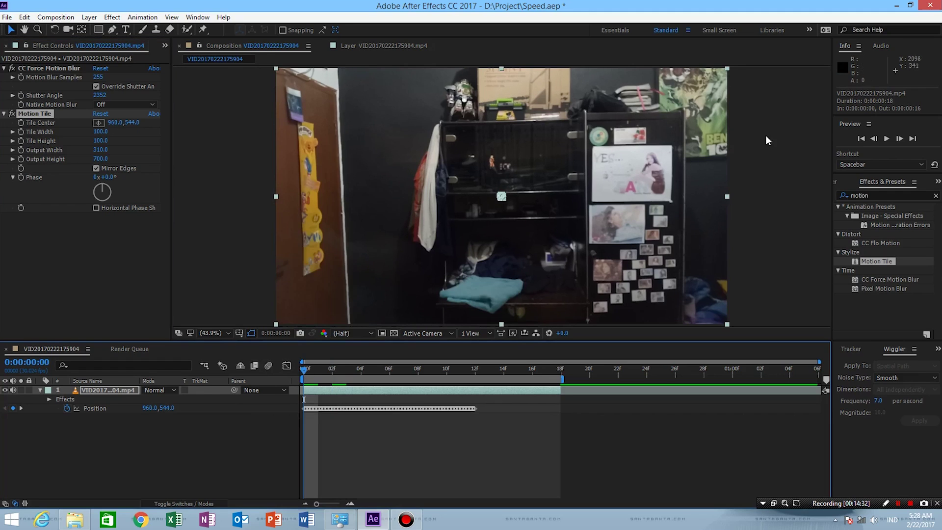
{"action": "left_click", "coordinate": [885, 139]}
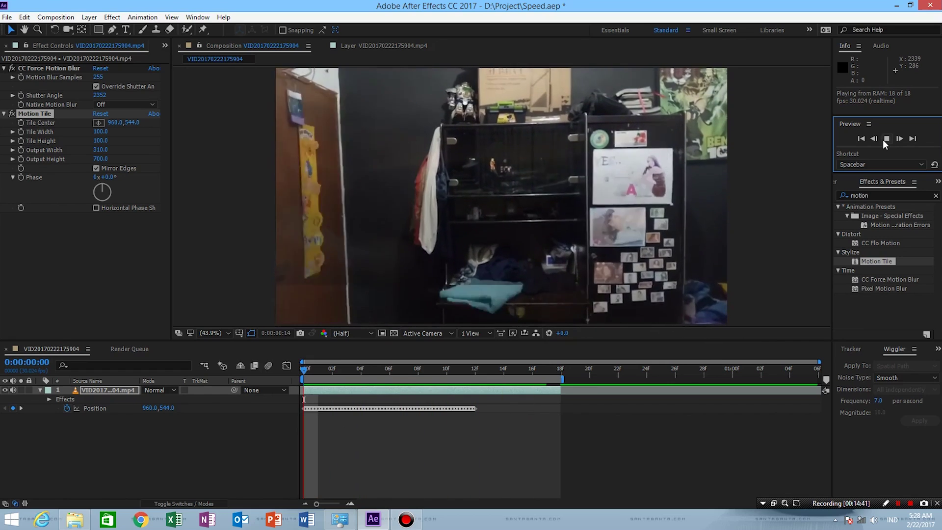
{"action": "left_click", "coordinate": [883, 140]}
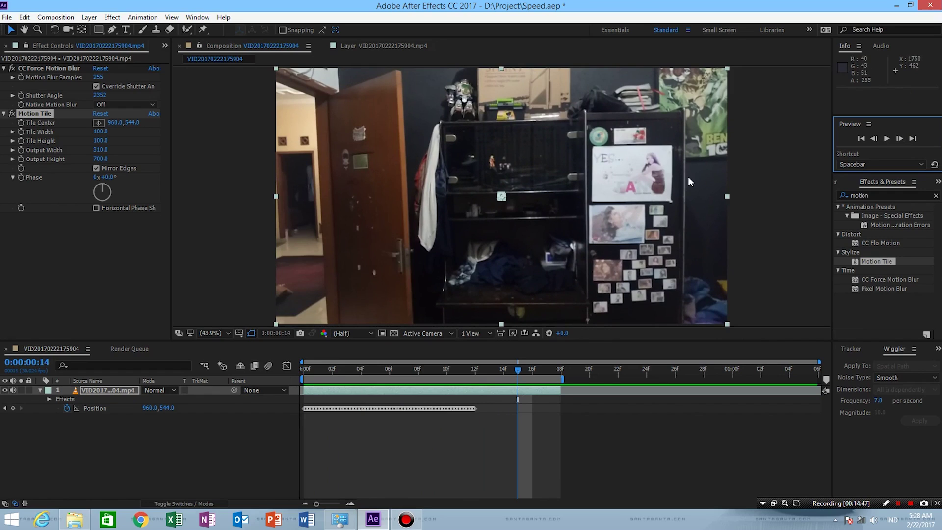
{"action": "left_click_drag", "start_coordinate": [339, 377], "coordinate": [431, 403]}
{"action": "left_click_drag", "start_coordinate": [352, 409], "coordinate": [302, 406]}
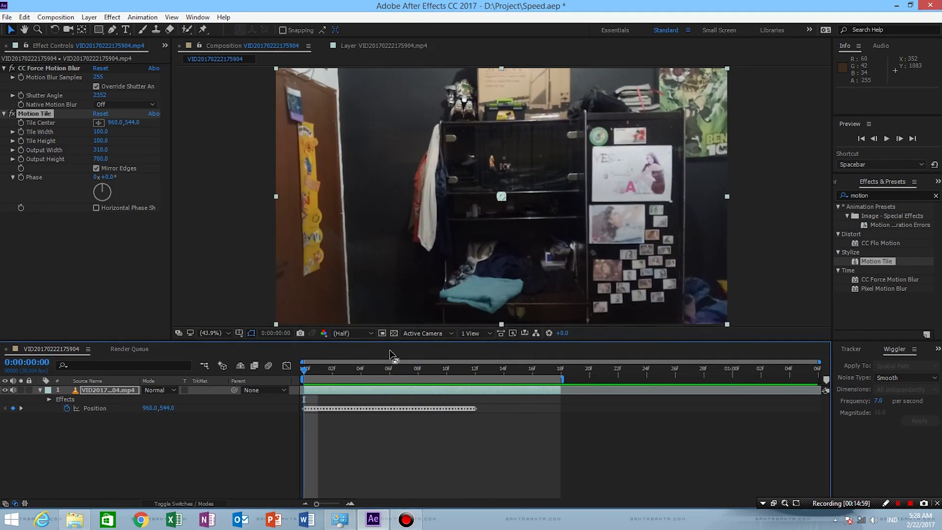
{"action": "left_click_drag", "start_coordinate": [324, 369], "coordinate": [304, 372]}
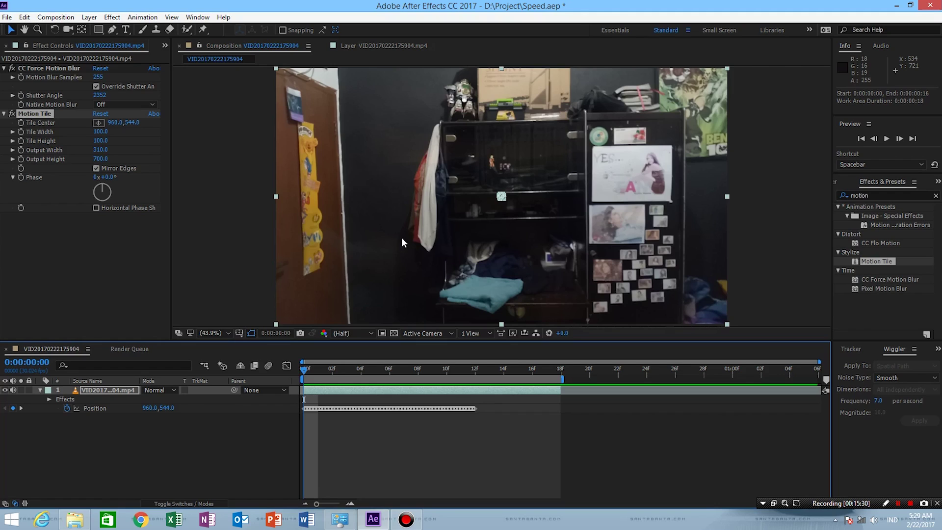
{"action": "left_click_drag", "start_coordinate": [344, 373], "coordinate": [488, 370]}
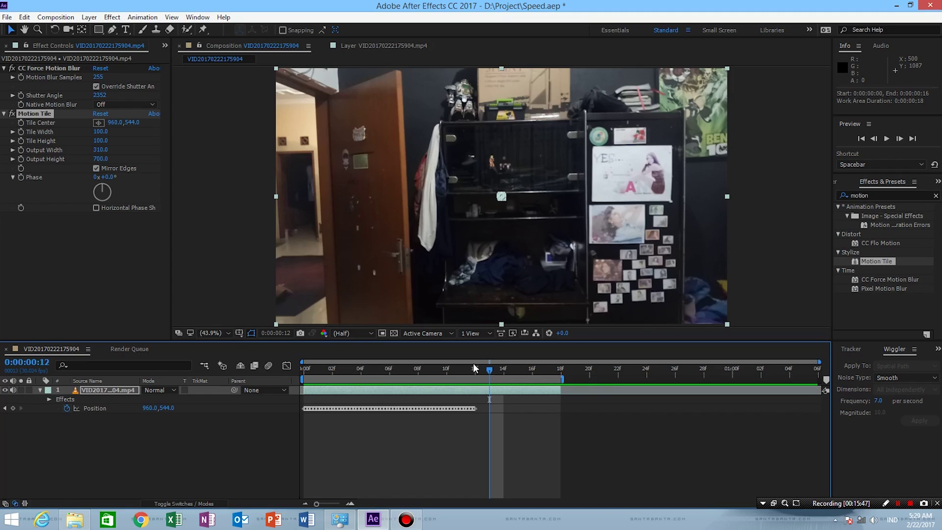
{"action": "mouse_move", "coordinate": [428, 370]}
{"action": "left_mouse_down"}
{"action": "mouse_move", "coordinate": [347, 391]}
{"action": "mouse_move", "coordinate": [429, 389]}
{"action": "left_mouse_up"}
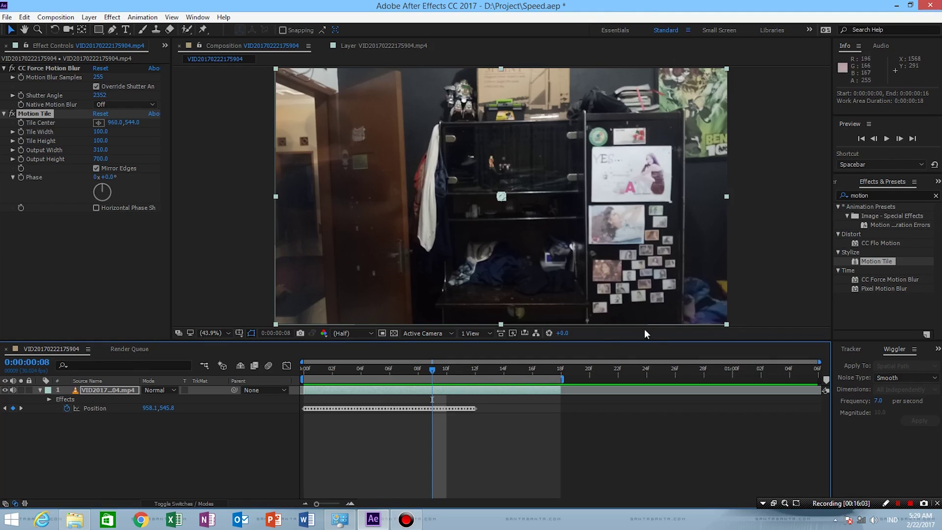
{"action": "left_click_drag", "start_coordinate": [432, 373], "coordinate": [314, 395]}
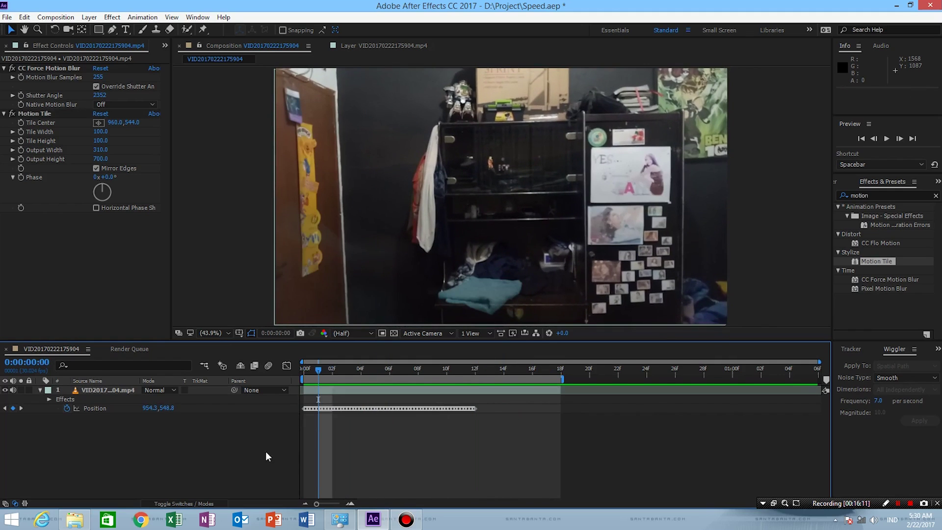
Save the current project under its existing name
{"action": "left_click", "coordinate": [6, 16]}
{"action": "left_click", "coordinate": [254, 434]}
{"action": "left_click", "coordinate": [6, 17]}
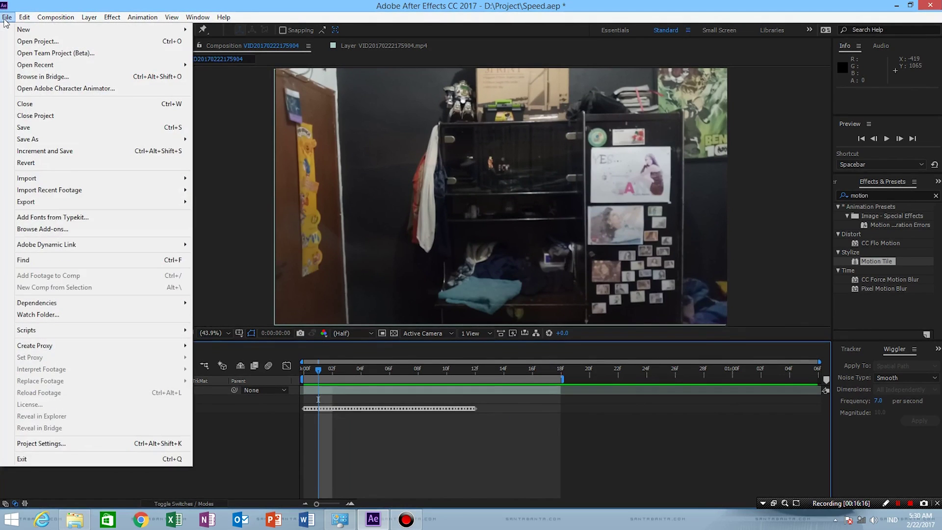
{"action": "left_click", "coordinate": [30, 129]}
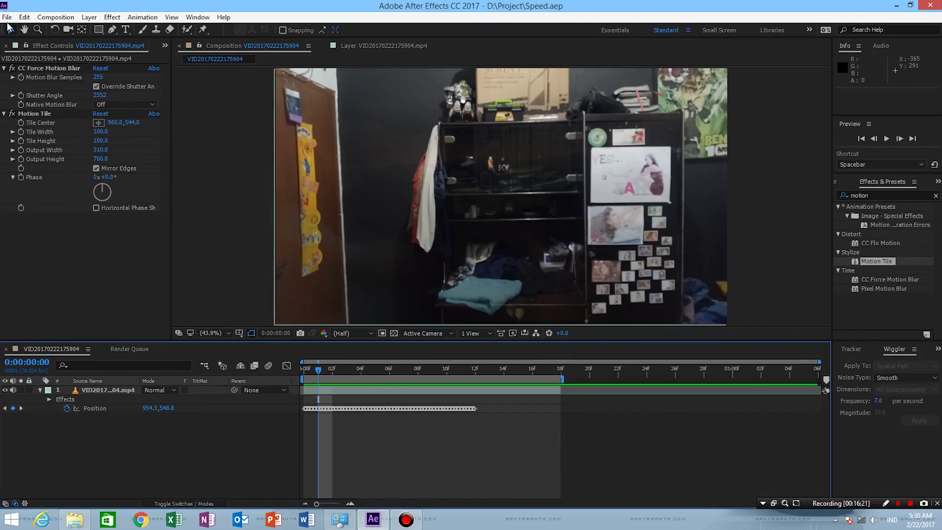
Save the project as a new file named Quicksilver in the D:\Project folder
{"action": "left_click", "coordinate": [7, 17]}
{"action": "mouse_move", "coordinate": [47, 141]}
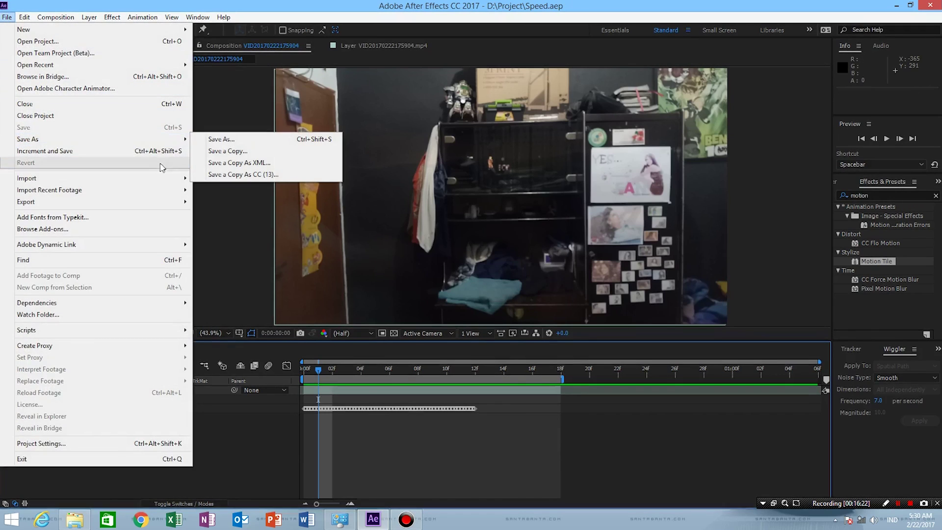
{"action": "left_click", "coordinate": [227, 140]}
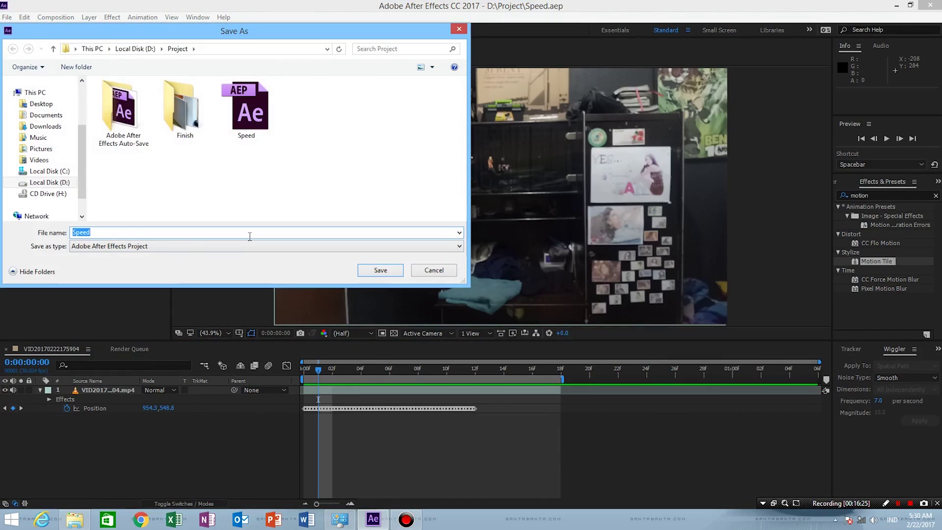
{"action": "type", "text": "Quicksilver"}
{"action": "left_click", "coordinate": [376, 270]}
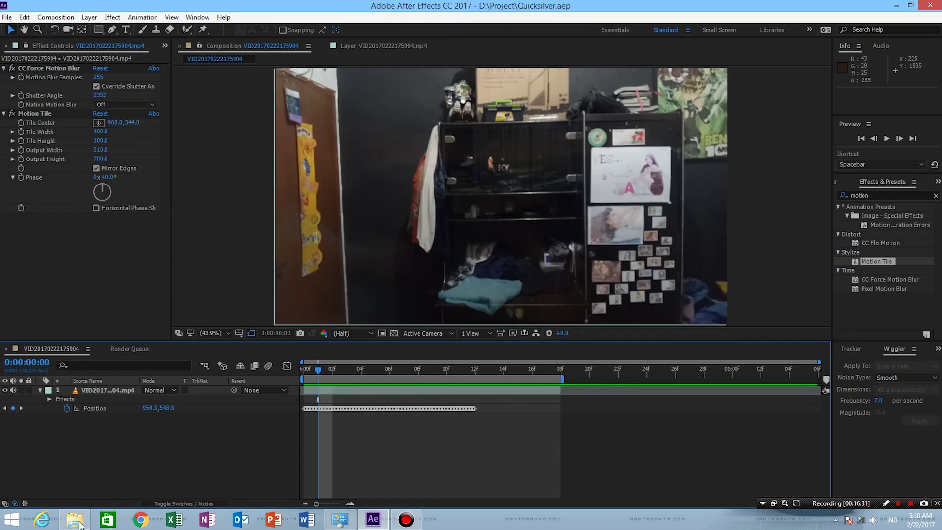
Switch to File Explorer and browse to the Project folder on Local Disk (D:) to check the saved project files, then close the window
{"action": "key", "text": "alt+Tab"}
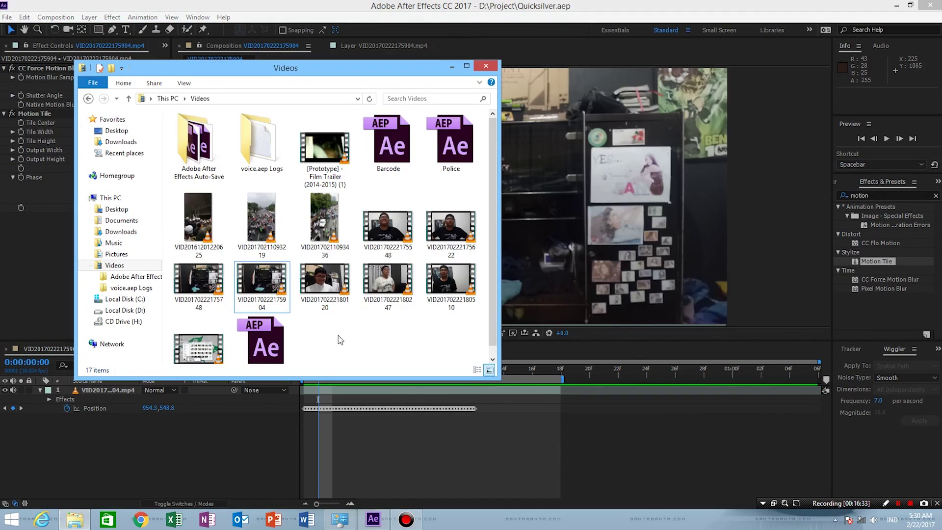
{"action": "scroll", "coordinate": [300, 331], "scroll_direction": "down", "scroll_amount": 1}
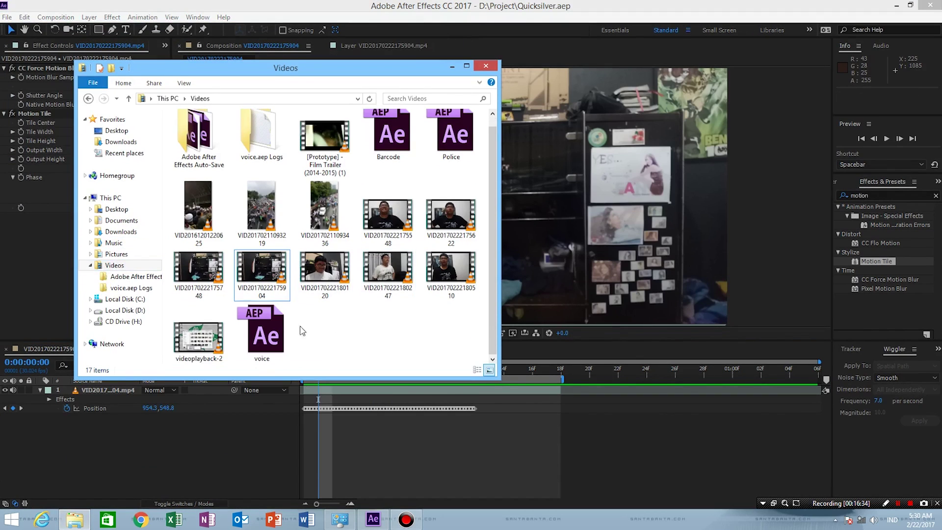
{"action": "left_click", "coordinate": [125, 300]}
{"action": "left_click", "coordinate": [125, 310]}
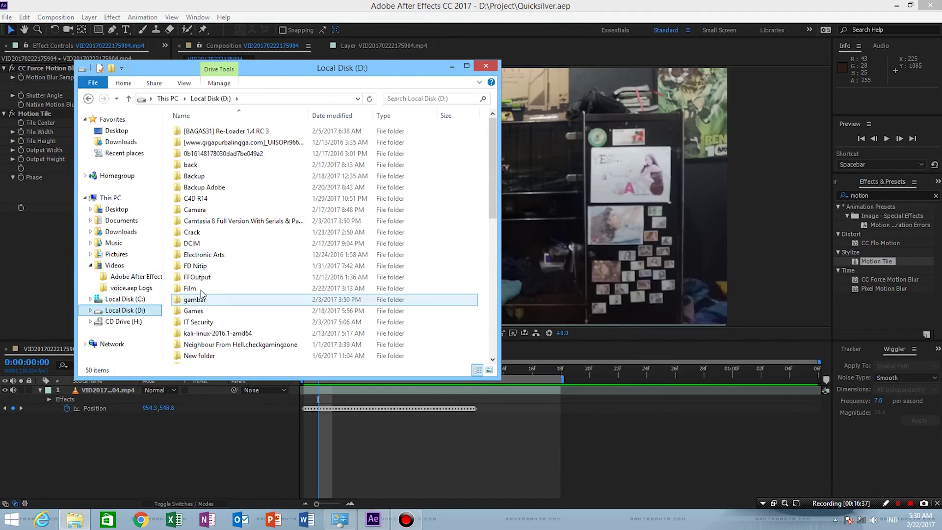
{"action": "left_click", "coordinate": [205, 322]}
{"action": "scroll", "coordinate": [210, 328], "scroll_direction": "down", "scroll_amount": 1}
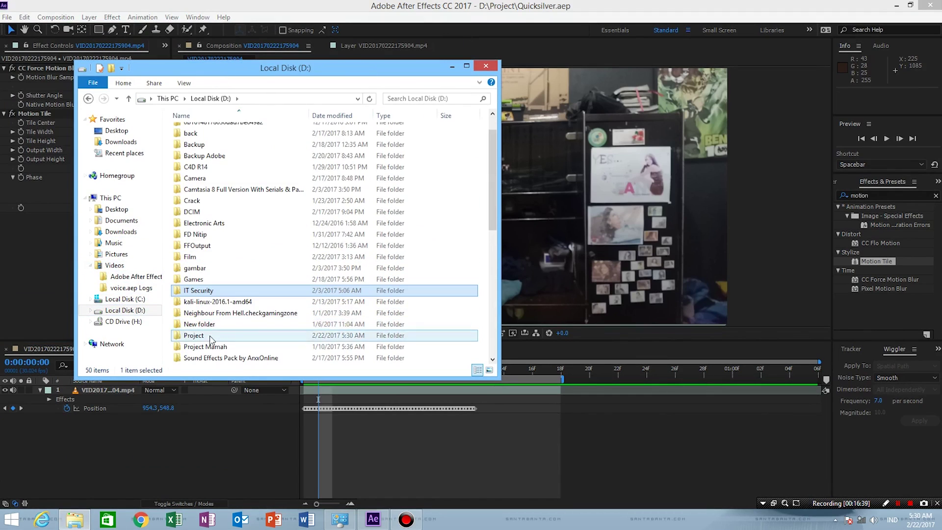
{"action": "double_click", "coordinate": [210, 337]}
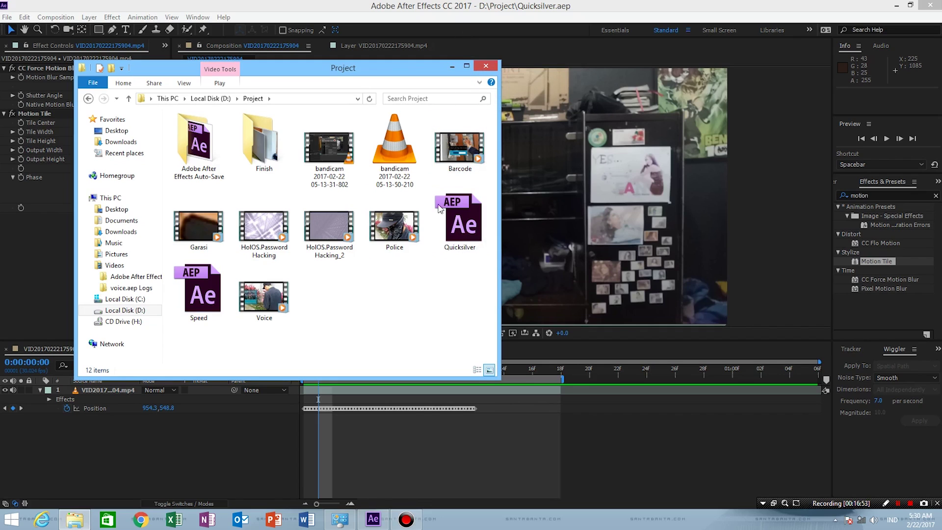
{"action": "left_click", "coordinate": [475, 70]}
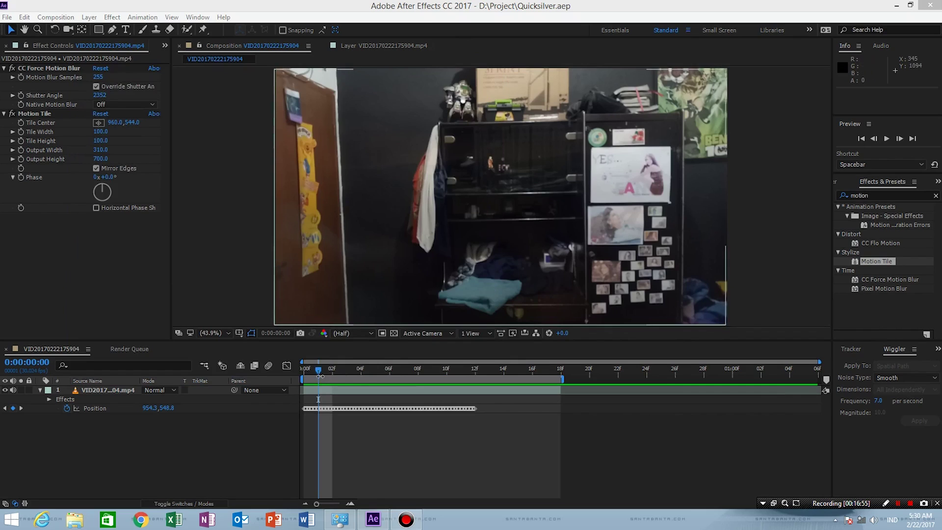
Return the playhead to the first frame and add the composition to the render queue
{"action": "left_click", "coordinate": [299, 372]}
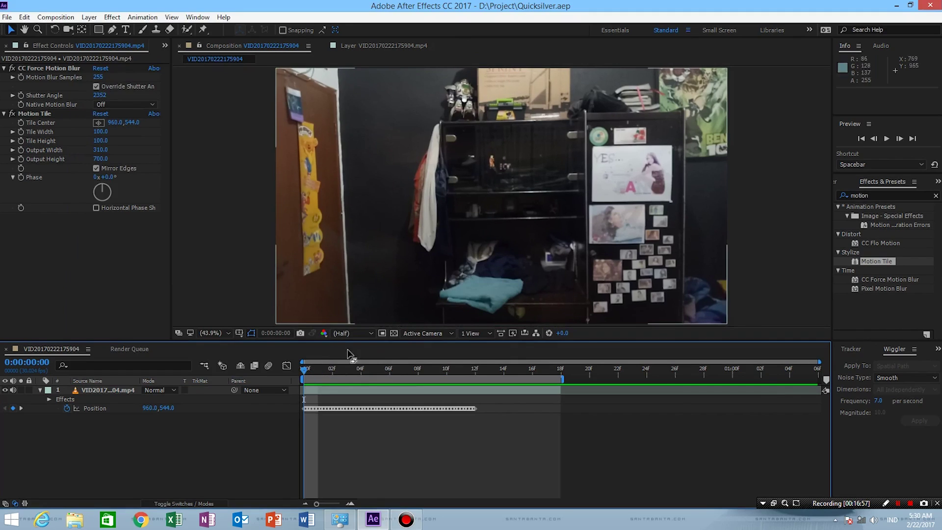
{"action": "left_click", "coordinate": [67, 20]}
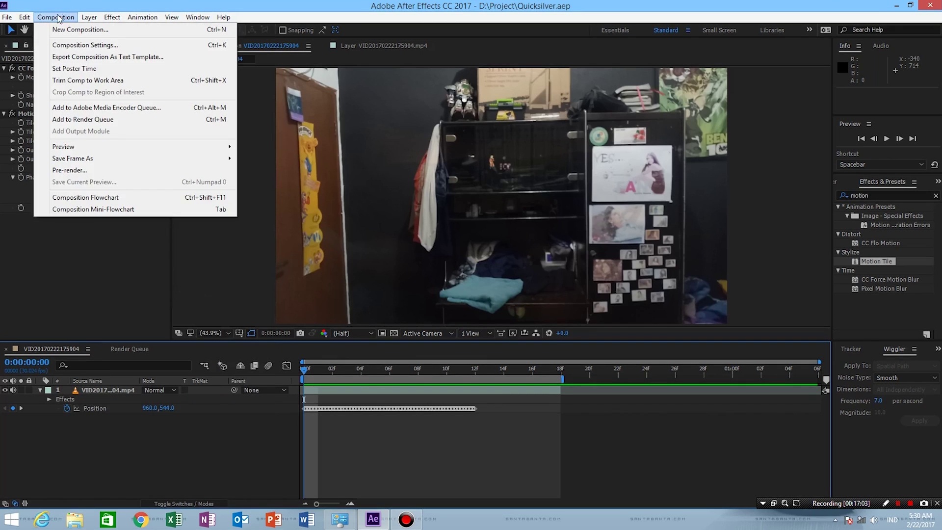
{"action": "left_click", "coordinate": [214, 120]}
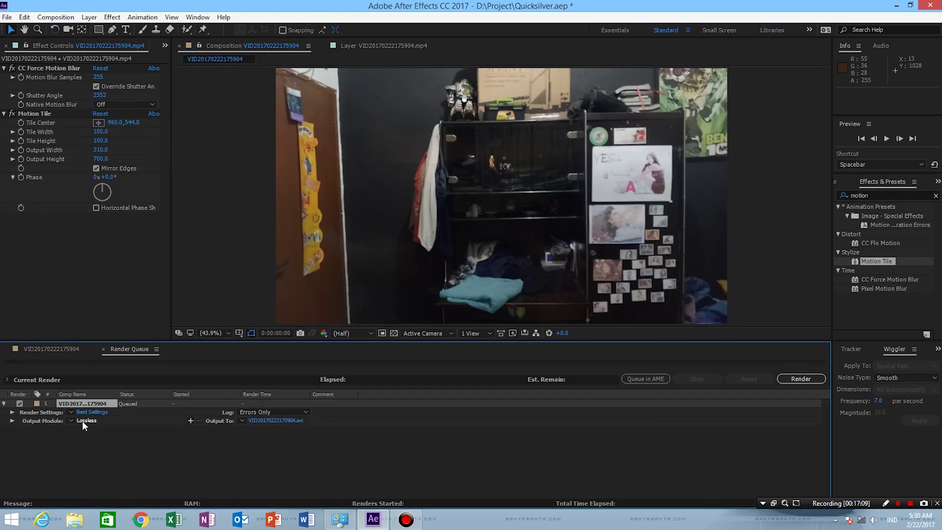
Examine the available output formats in the render item's output module settings, then leave them without changes
{"action": "left_click", "coordinate": [84, 420]}
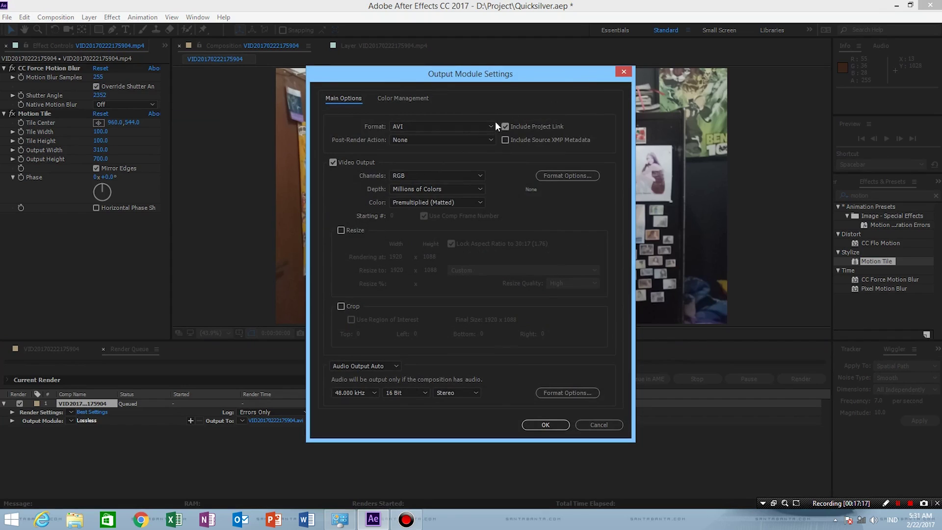
{"action": "left_click", "coordinate": [491, 125]}
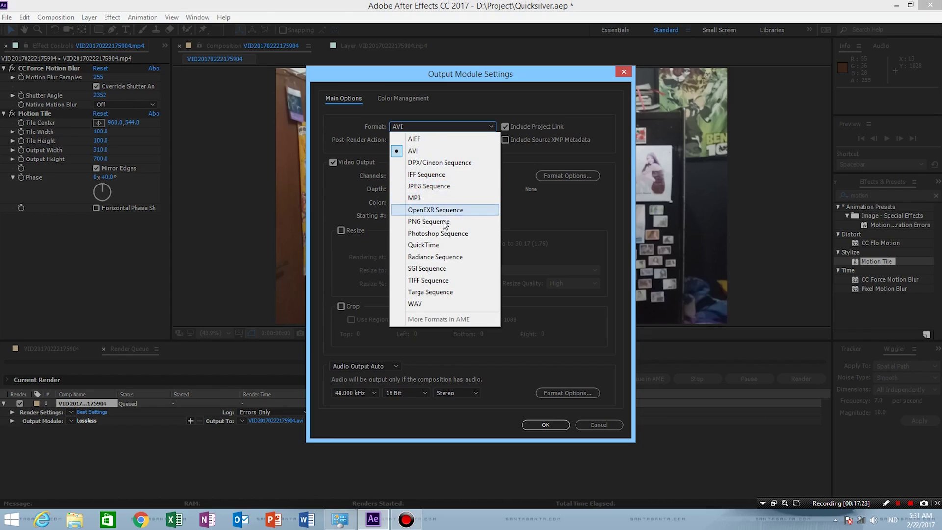
{"action": "left_click", "coordinate": [570, 196]}
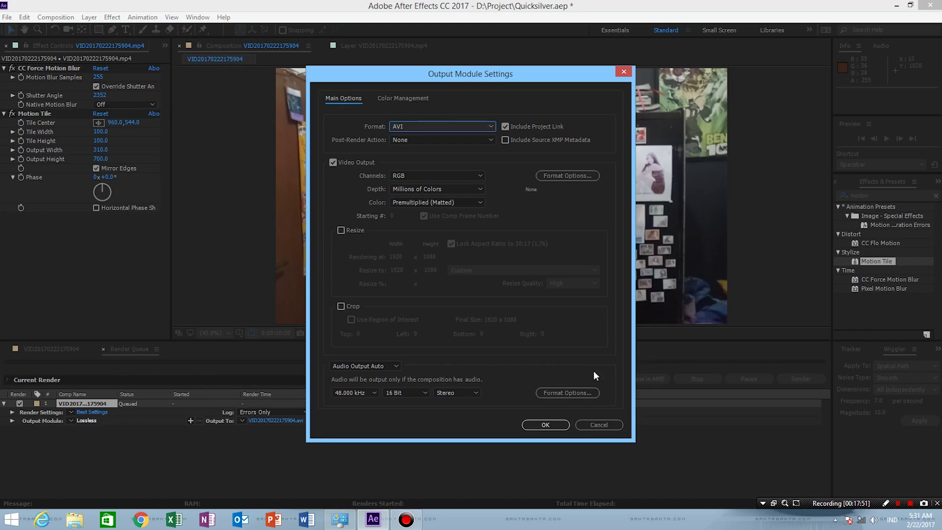
{"action": "left_click", "coordinate": [593, 426]}
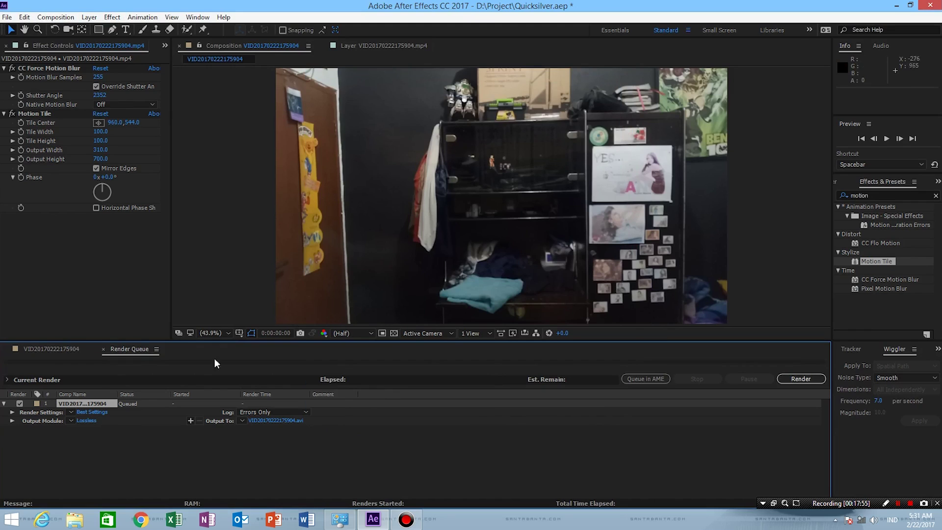
Look through the installed Adobe programs under Program Files on Local Disk (C:) in File Explorer, then close the window
{"action": "left_click", "coordinate": [83, 524]}
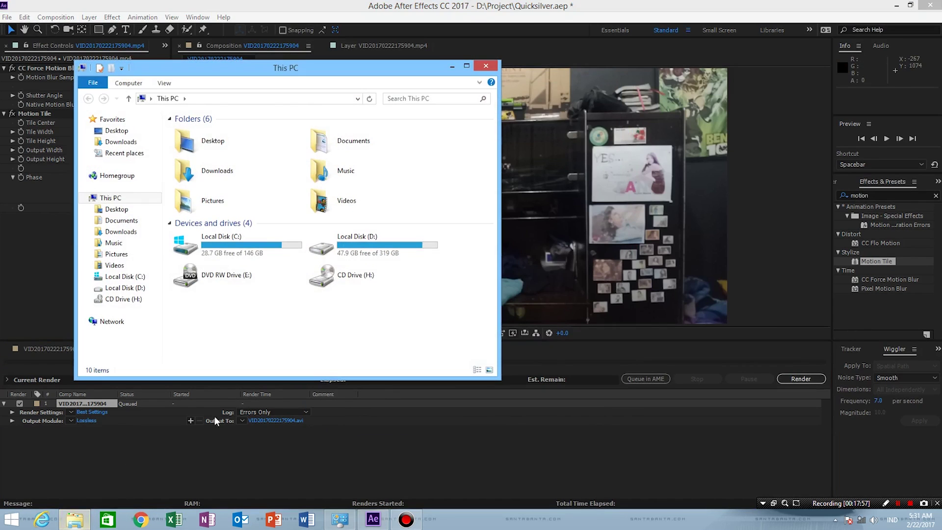
{"action": "double_click", "coordinate": [259, 234]}
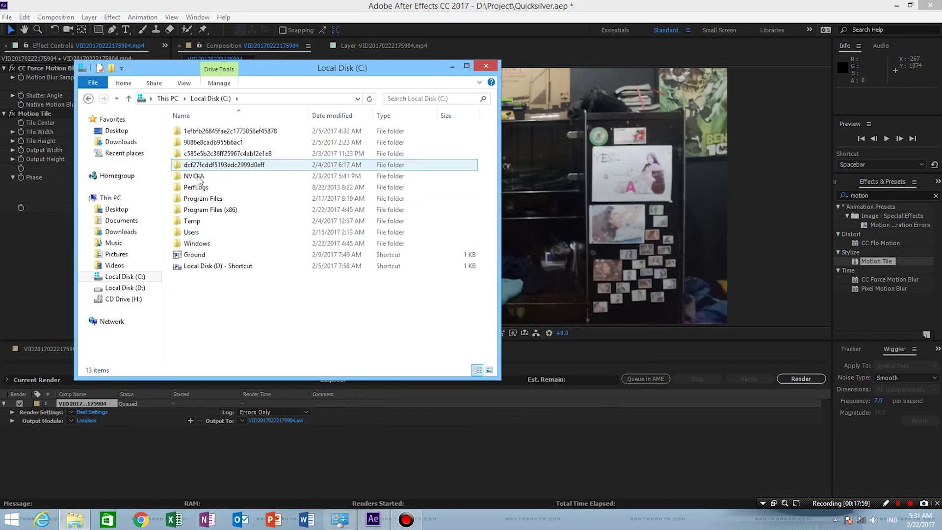
{"action": "double_click", "coordinate": [199, 202]}
{"action": "double_click", "coordinate": [212, 132]}
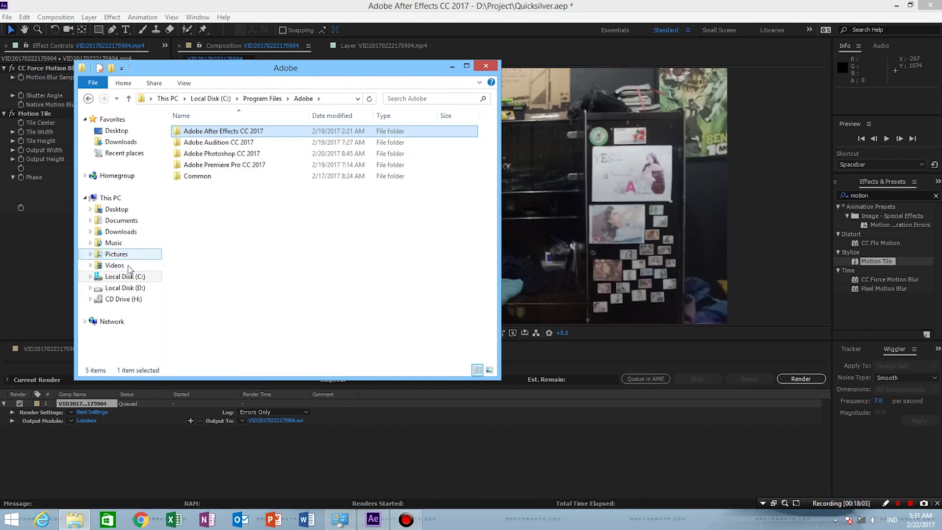
{"action": "left_click", "coordinate": [255, 98]}
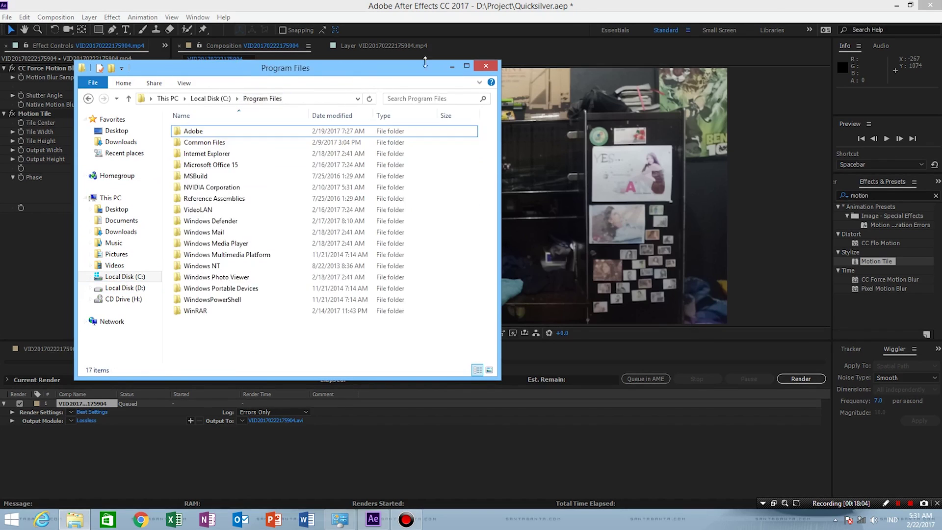
{"action": "left_click", "coordinate": [491, 68]}
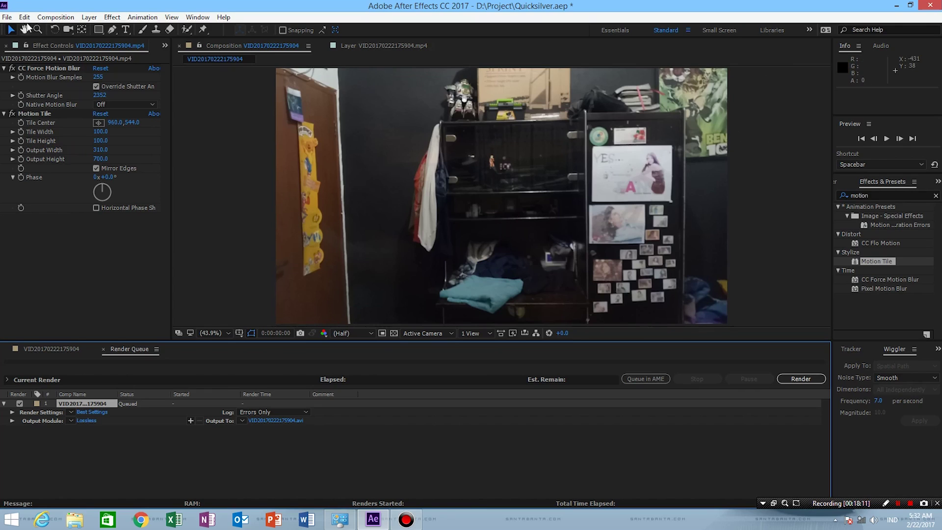
Add the composition to the render queue a second time, then delete the duplicate render item
{"action": "left_click", "coordinate": [49, 17]}
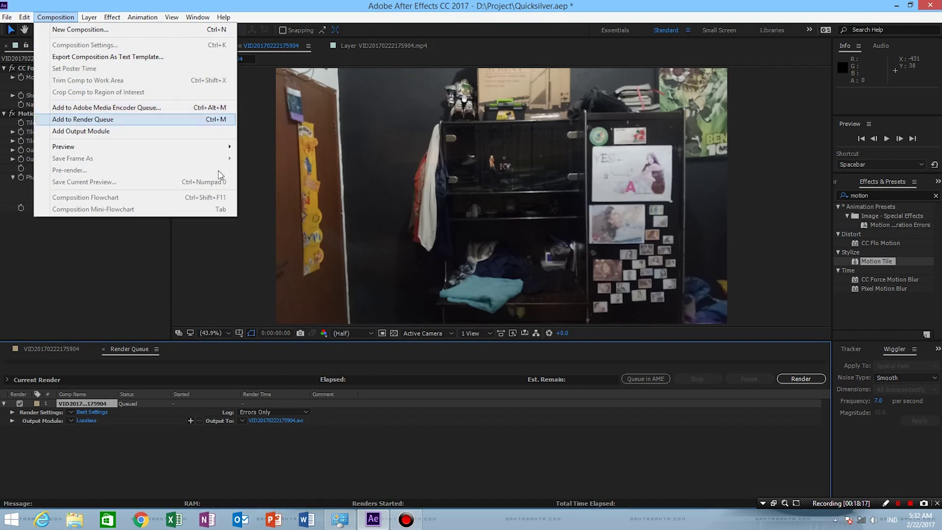
{"action": "left_click", "coordinate": [143, 119]}
{"action": "left_click", "coordinate": [86, 263]}
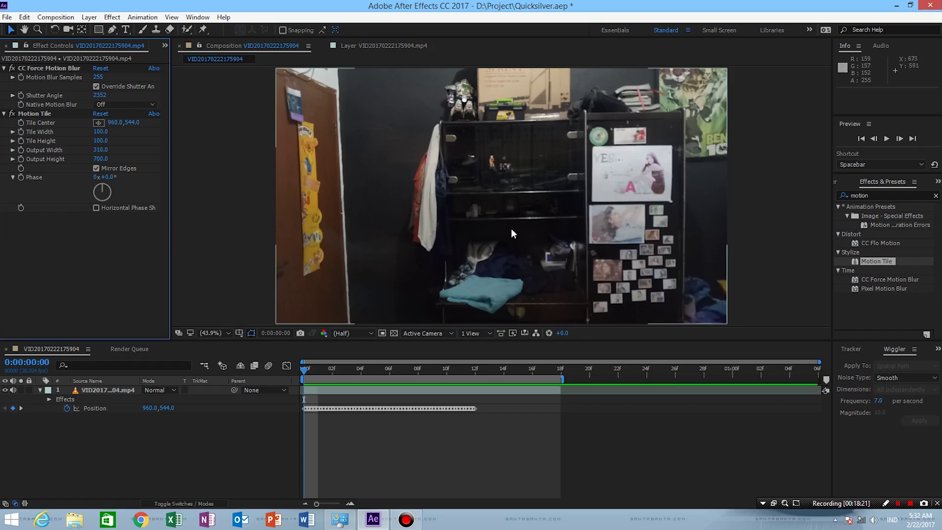
{"action": "left_click", "coordinate": [259, 444]}
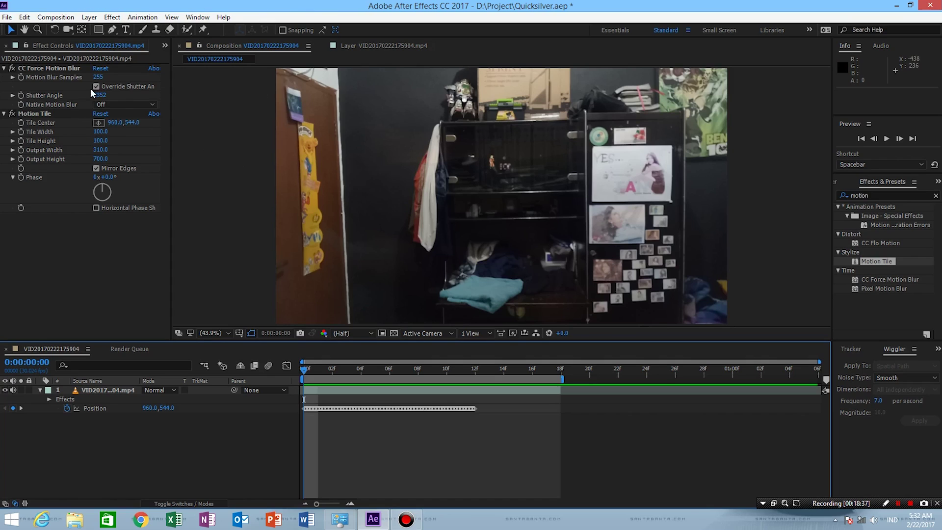
{"action": "left_click", "coordinate": [64, 19]}
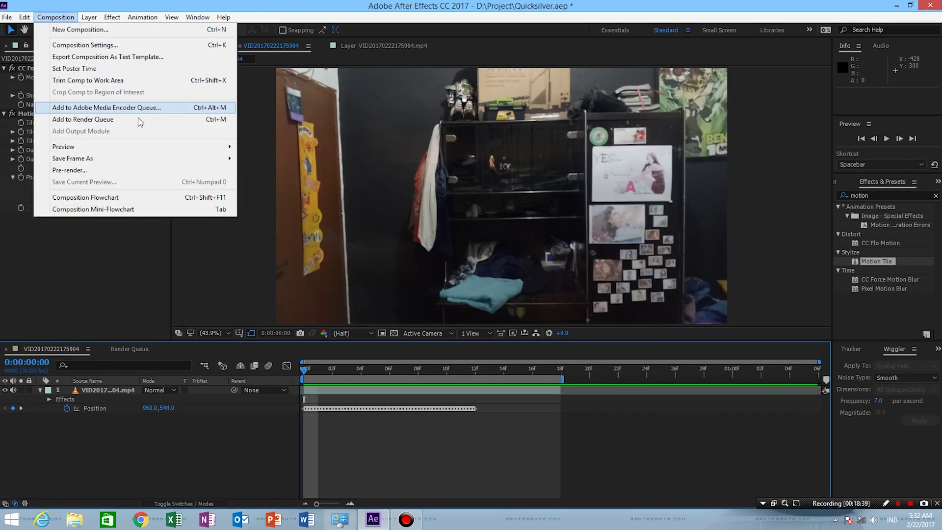
{"action": "left_click", "coordinate": [63, 288]}
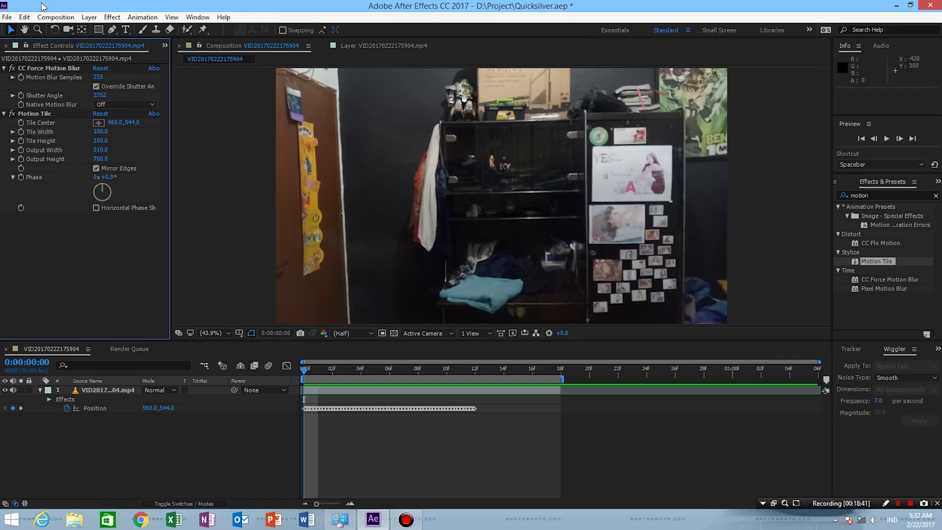
{"action": "left_click", "coordinate": [55, 17]}
{"action": "left_click", "coordinate": [98, 120]}
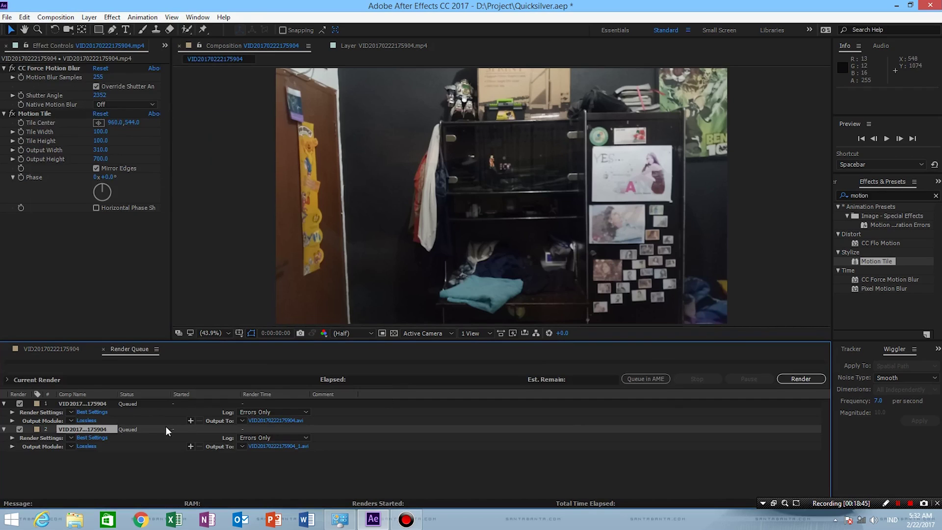
{"action": "key", "text": "Delete"}
Set the output movie to an AVI file named Quicksilver in the Videos folder and render it
{"action": "left_click", "coordinate": [283, 421]}
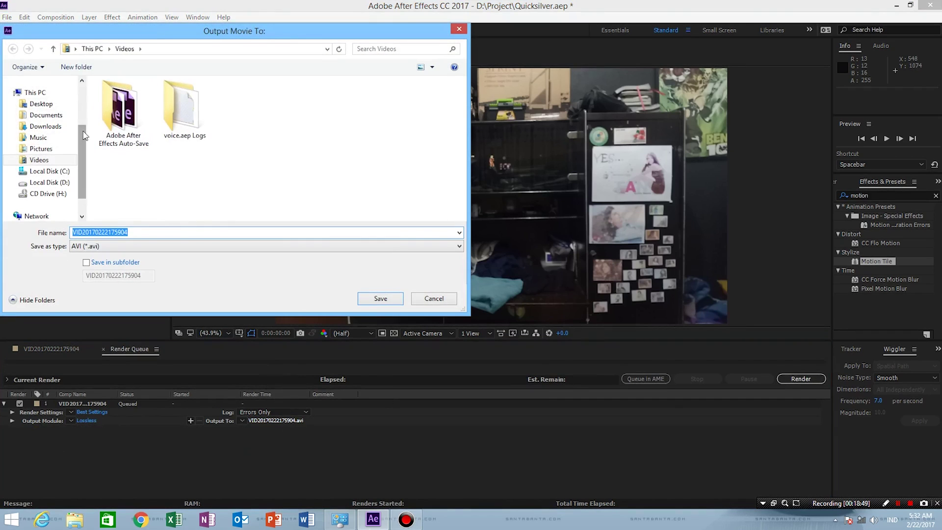
{"action": "left_click_drag", "start_coordinate": [85, 135], "coordinate": [80, 154]}
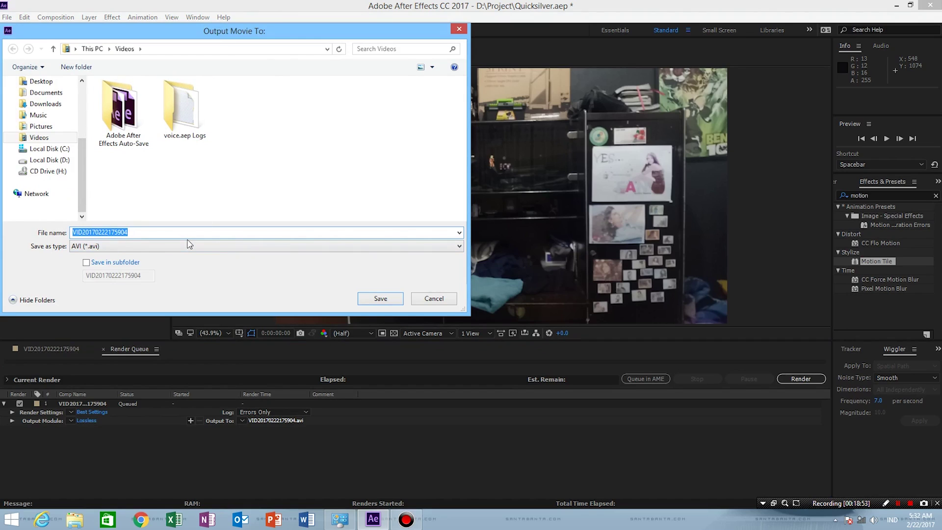
{"action": "type", "text": "QUicksi"}
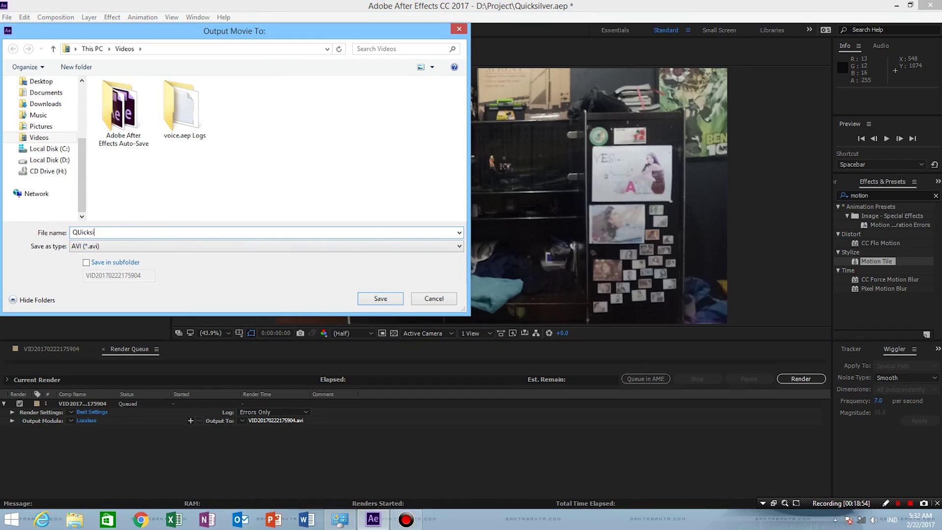
{"action": "key", "text": "BackSpace"}
{"action": "key", "text": "BackSpace"}
{"action": "key", "text": "BackSpace"}
{"action": "key", "text": "BackSpace"}
{"action": "type", "text": "uicksilver"}
{"action": "left_click", "coordinate": [210, 248]}
{"action": "left_click", "coordinate": [239, 260]}
{"action": "left_click", "coordinate": [377, 298]}
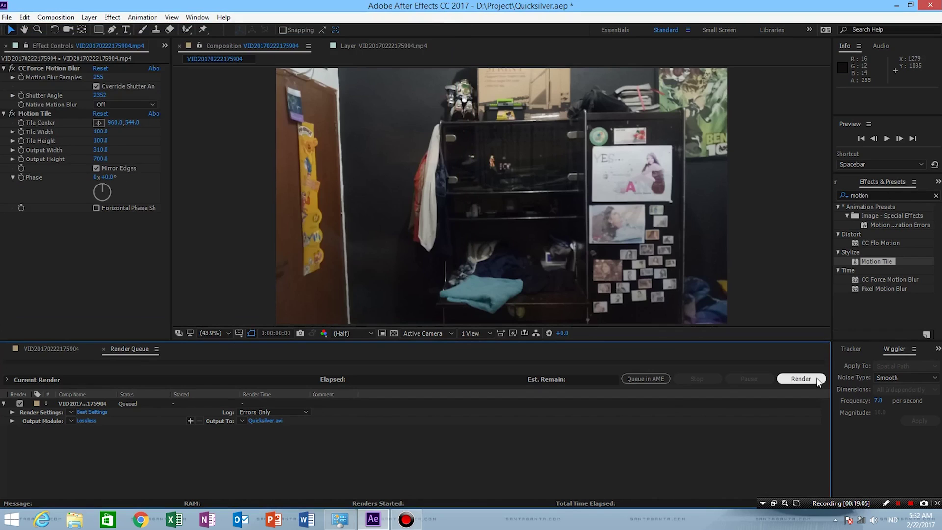
{"action": "left_click", "coordinate": [815, 379]}
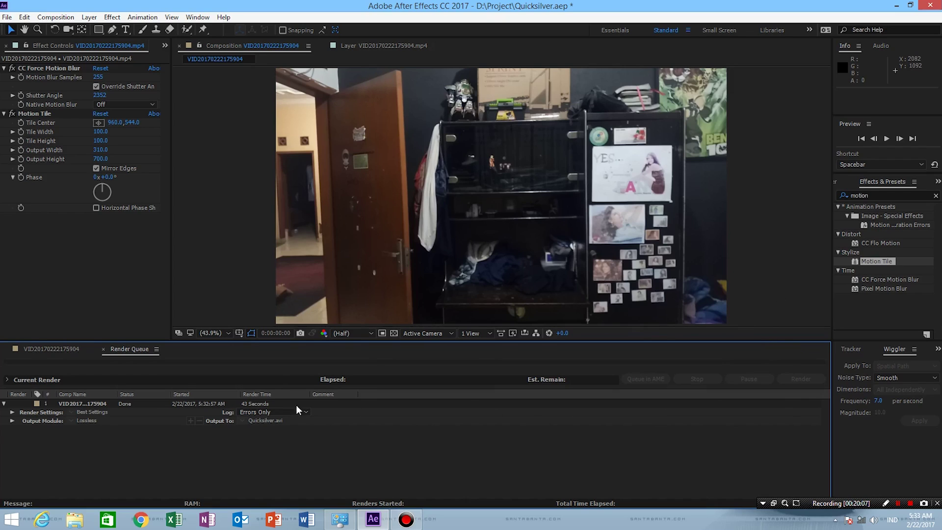
Find the rendered Quicksilver video in the Videos folder through File Explorer, then play it and replay it to review the effect
{"action": "left_click", "coordinate": [75, 521]}
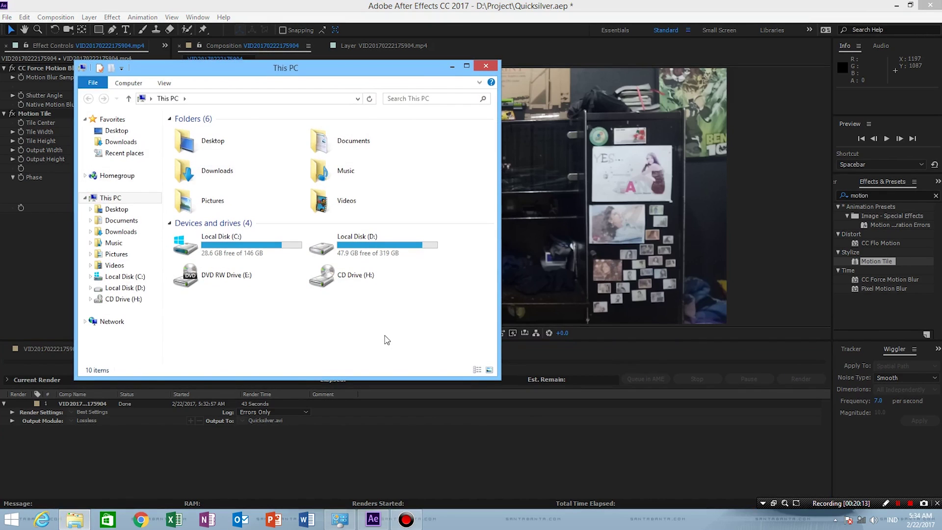
{"action": "left_click", "coordinate": [125, 288]}
{"action": "left_click", "coordinate": [245, 202]}
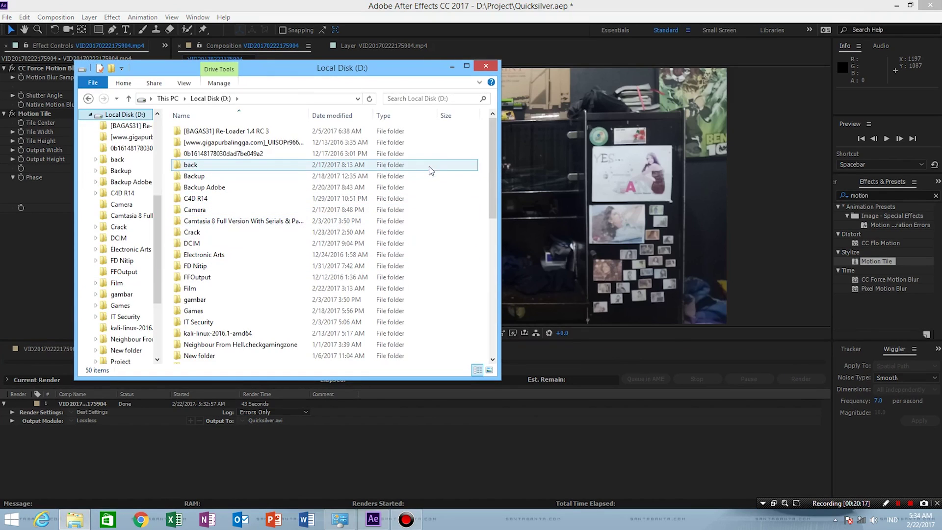
{"action": "scroll", "coordinate": [494, 172], "scroll_direction": "down", "scroll_amount": 3}
{"action": "scroll", "coordinate": [494, 171], "scroll_direction": "up", "scroll_amount": 3}
{"action": "scroll", "coordinate": [161, 219], "scroll_direction": "up", "scroll_amount": 4}
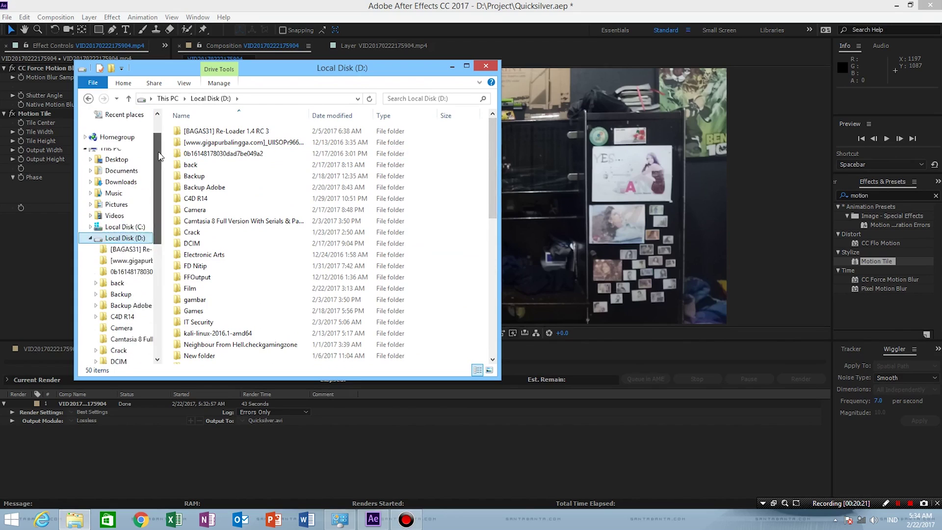
{"action": "left_click", "coordinate": [116, 228]}
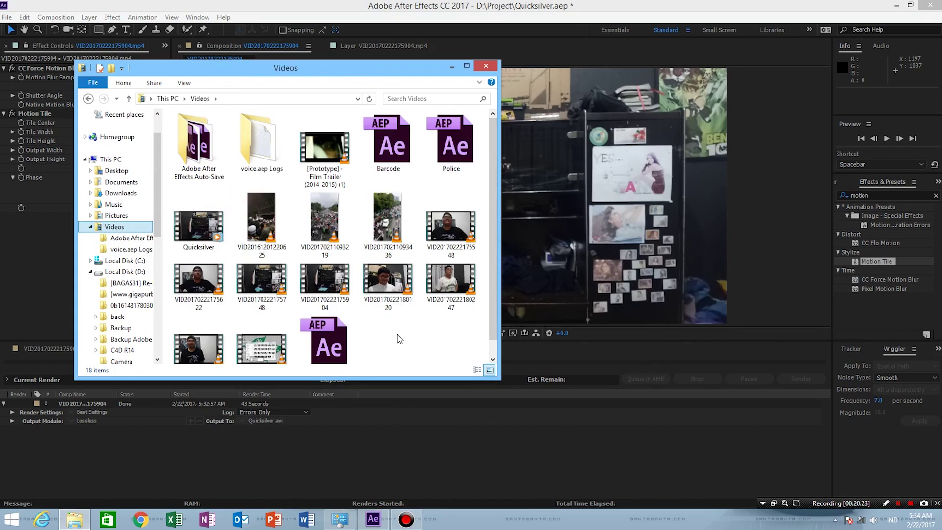
{"action": "double_click", "coordinate": [216, 241]}
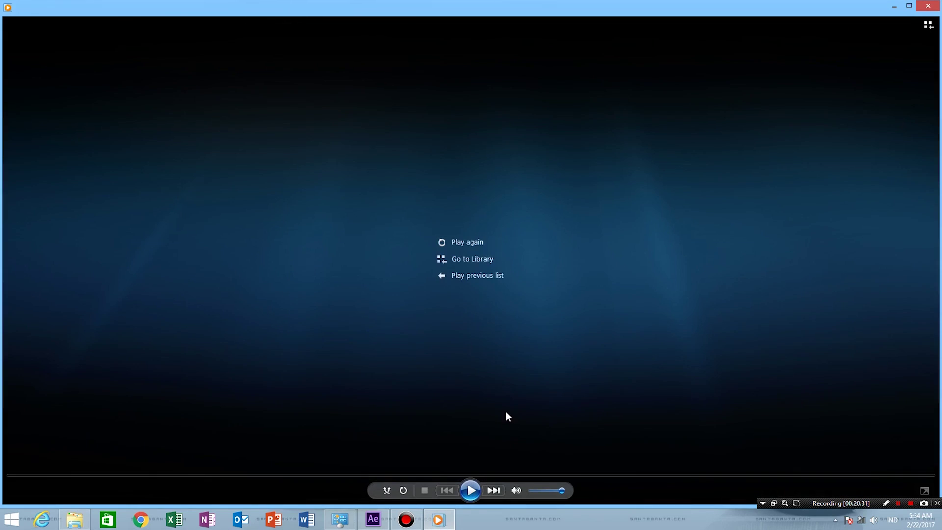
{"action": "left_click", "coordinate": [449, 241]}
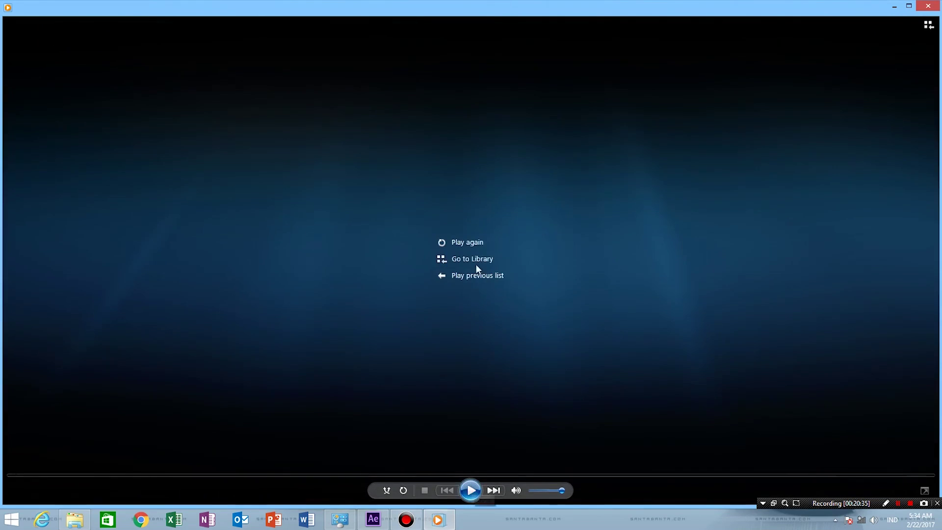
Replay the rendered Quicksilver video, then close the media player and the Videos folder window
{"action": "left_click", "coordinate": [463, 244]}
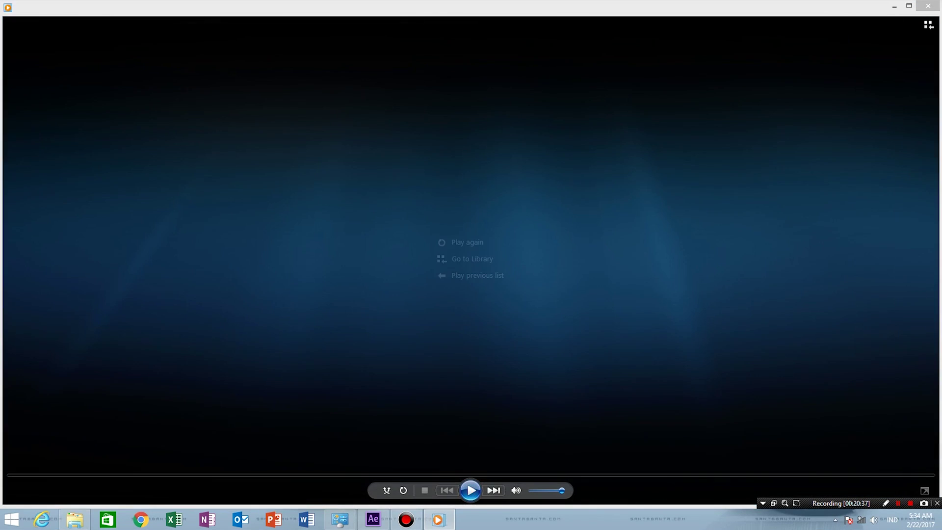
{"action": "left_click", "coordinate": [928, 5]}
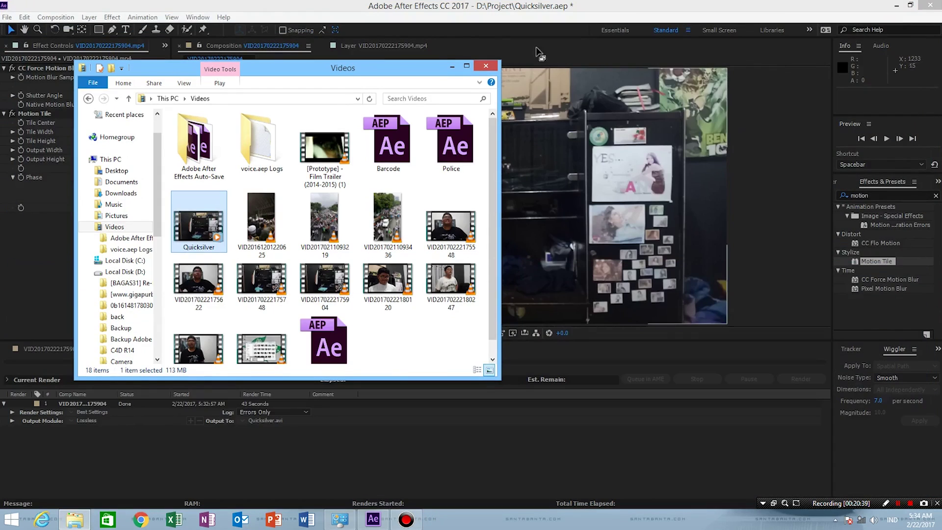
{"action": "left_click", "coordinate": [487, 67]}
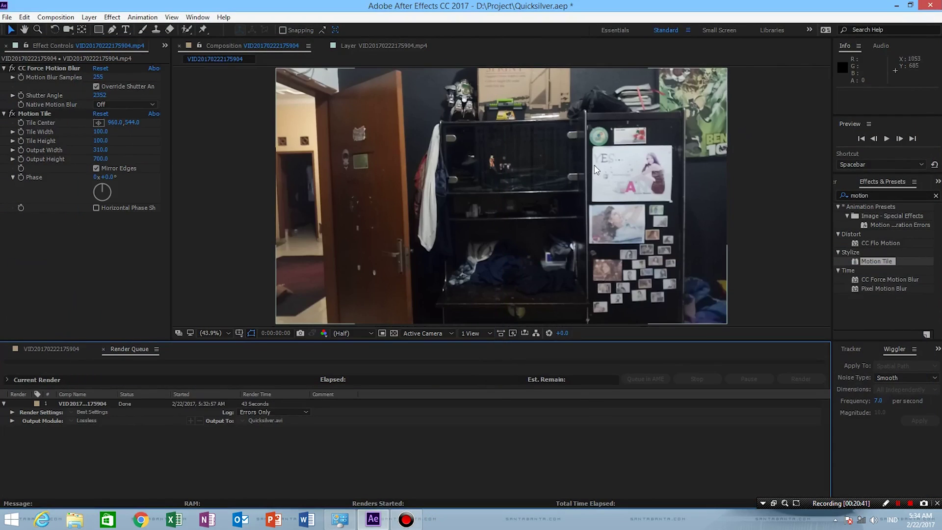
Return to the composition's timeline, scrub and play the opening frames to review the effect, then move back to the first frame
{"action": "left_click", "coordinate": [69, 352]}
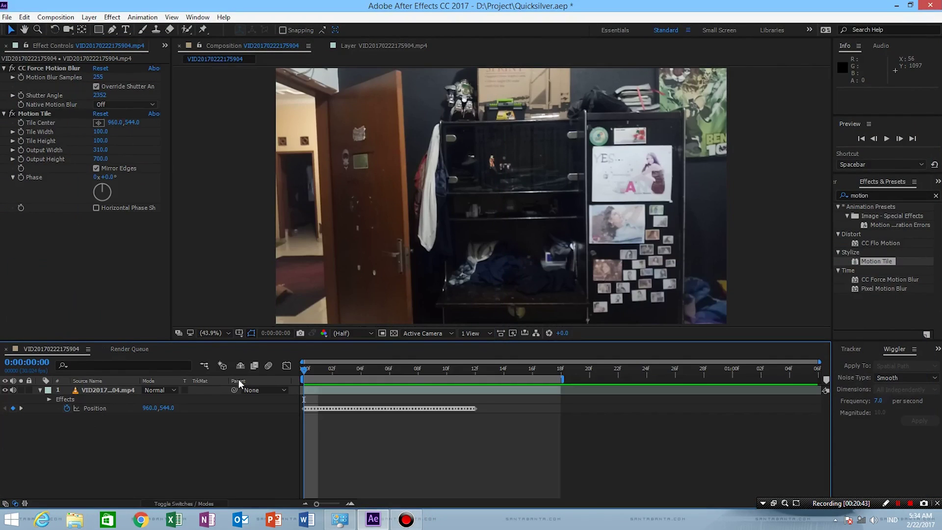
{"action": "left_click_drag", "start_coordinate": [306, 370], "coordinate": [334, 377]}
{"action": "key", "text": "space"}
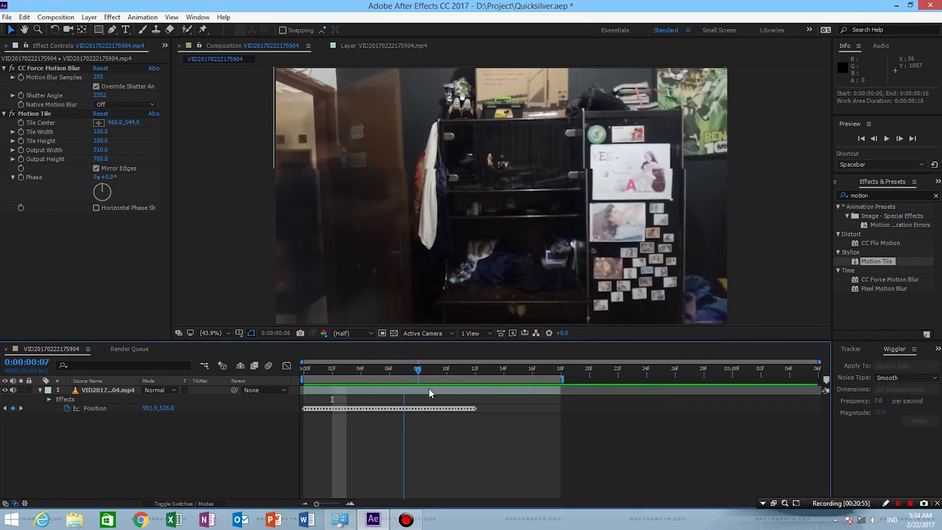
{"action": "left_click_drag", "start_coordinate": [543, 386], "coordinate": [292, 417]}
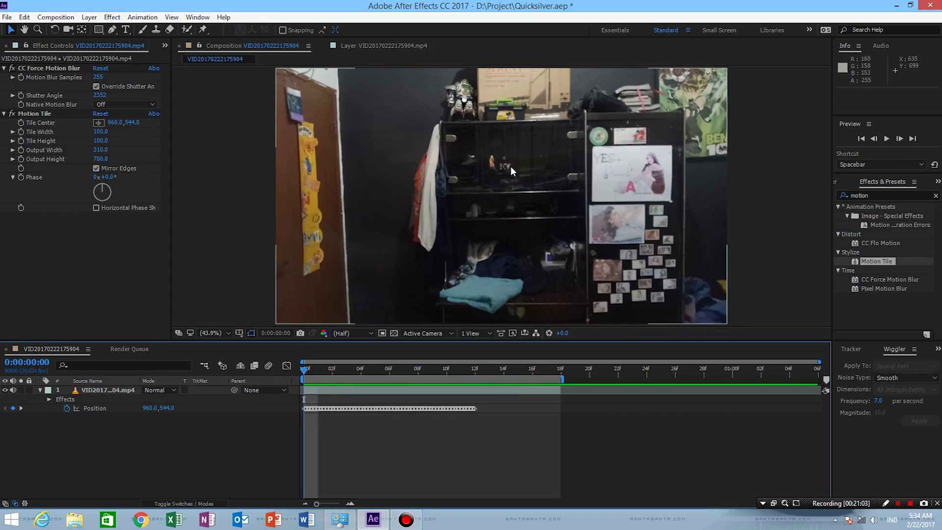
{"action": "left_click", "coordinate": [742, 128]}
{"action": "left_click", "coordinate": [682, 139]}
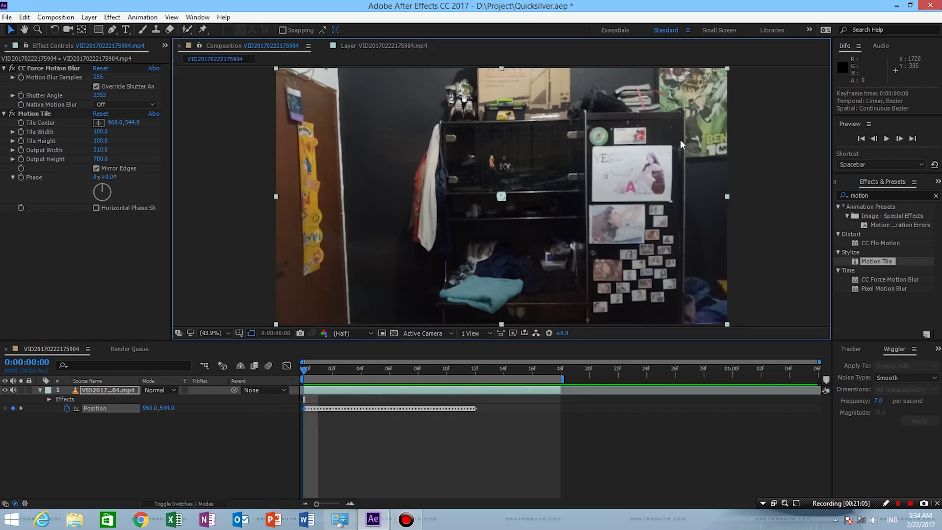
{"action": "left_click", "coordinate": [765, 143]}
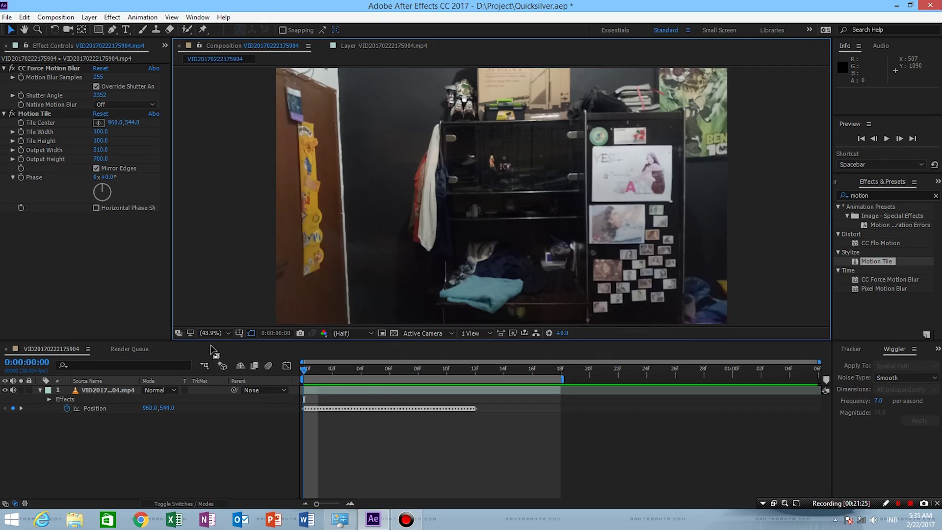
Scrub to the end of the trimmed clip and play the composition again to review the super-speed effect
{"action": "left_click", "coordinate": [324, 389]}
{"action": "mouse_move", "coordinate": [535, 369]}
{"action": "left_mouse_down"}
{"action": "mouse_move", "coordinate": [554, 369]}
{"action": "mouse_move", "coordinate": [547, 370]}
{"action": "left_mouse_up"}
{"action": "key", "text": "space"}
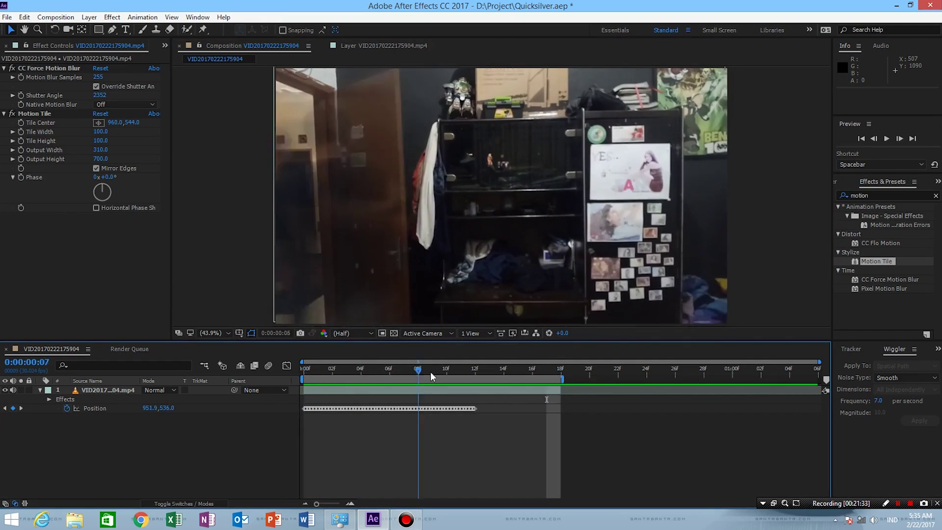